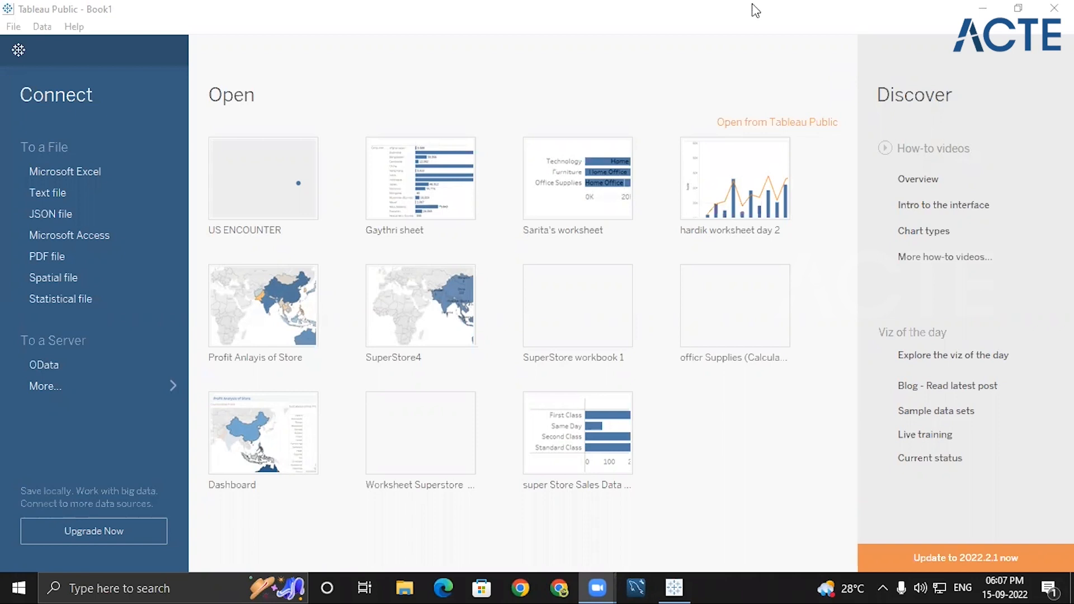
Connect to the Excel workbook Super Store Sales data and go to the Sheet 1 worksheet
left_click(114, 173)
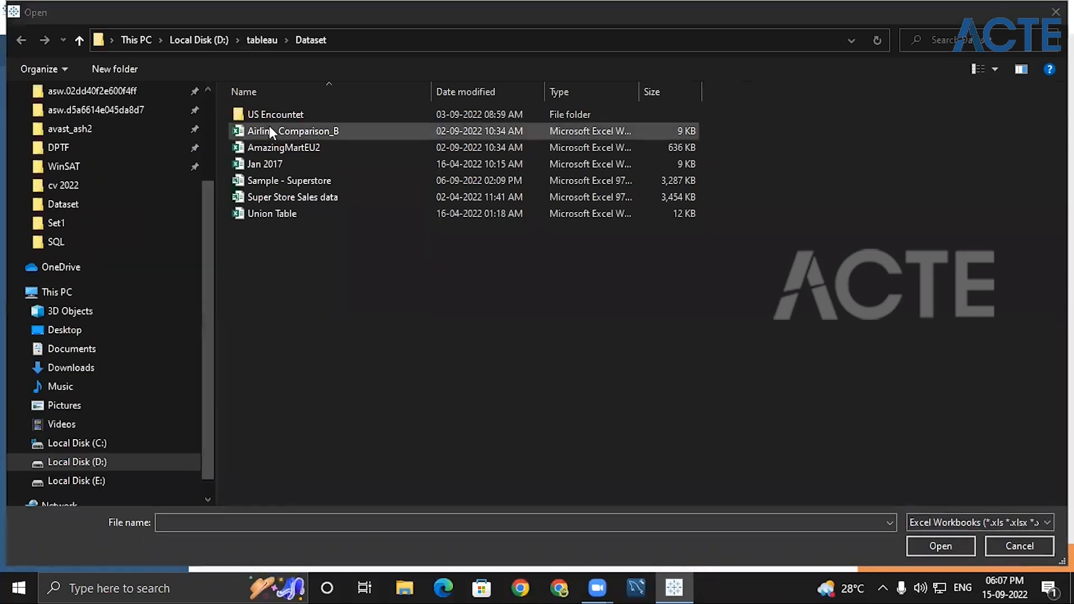
left_click(302, 199)
double_click(302, 197)
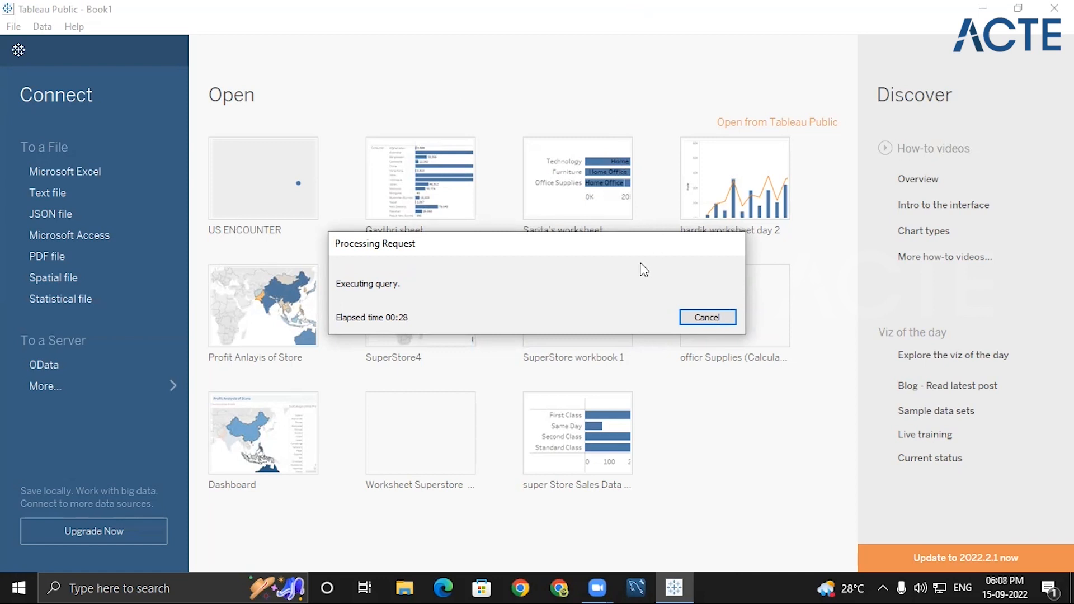
left_click_drag(576, 253, 563, 162)
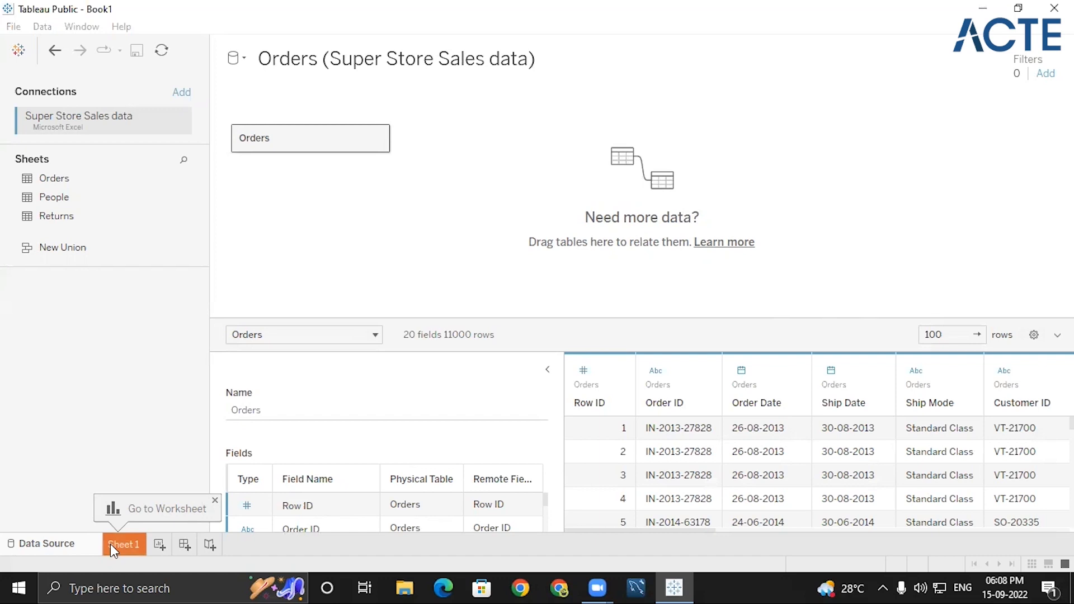
left_click(133, 546)
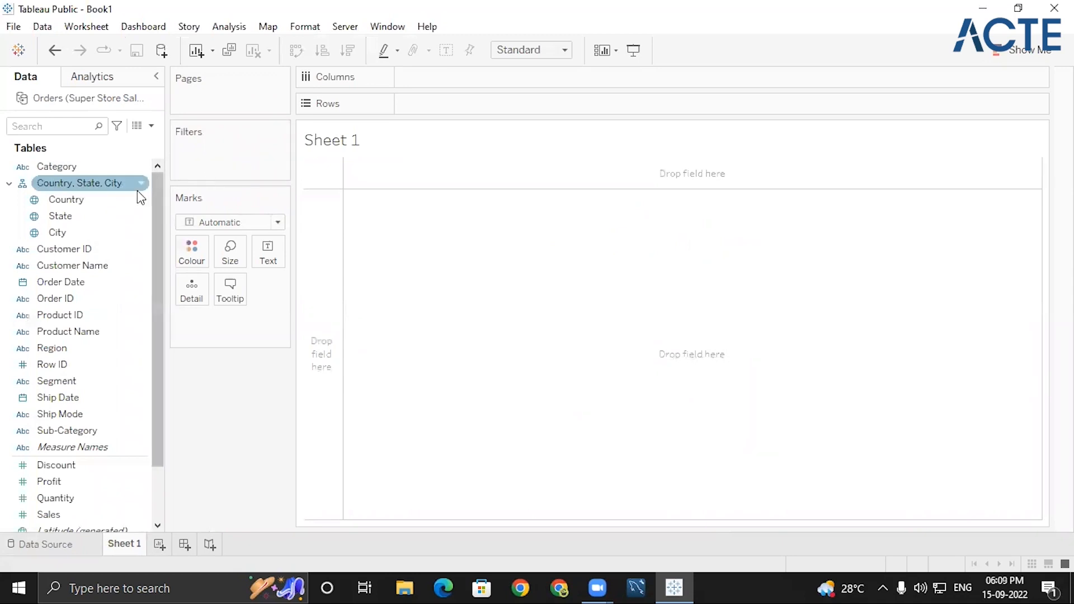
Build a text table of Profit by Sub-Category on Sheet 1 and sort it in descending order of profit
left_click(103, 429)
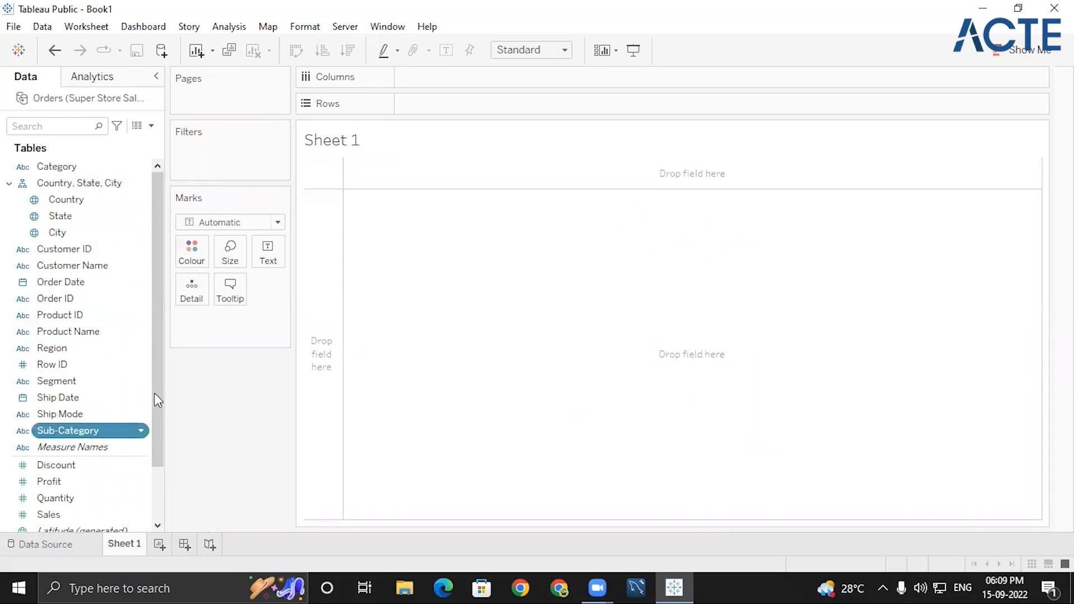
double_click(132, 430)
left_click_drag(159, 388, 154, 450)
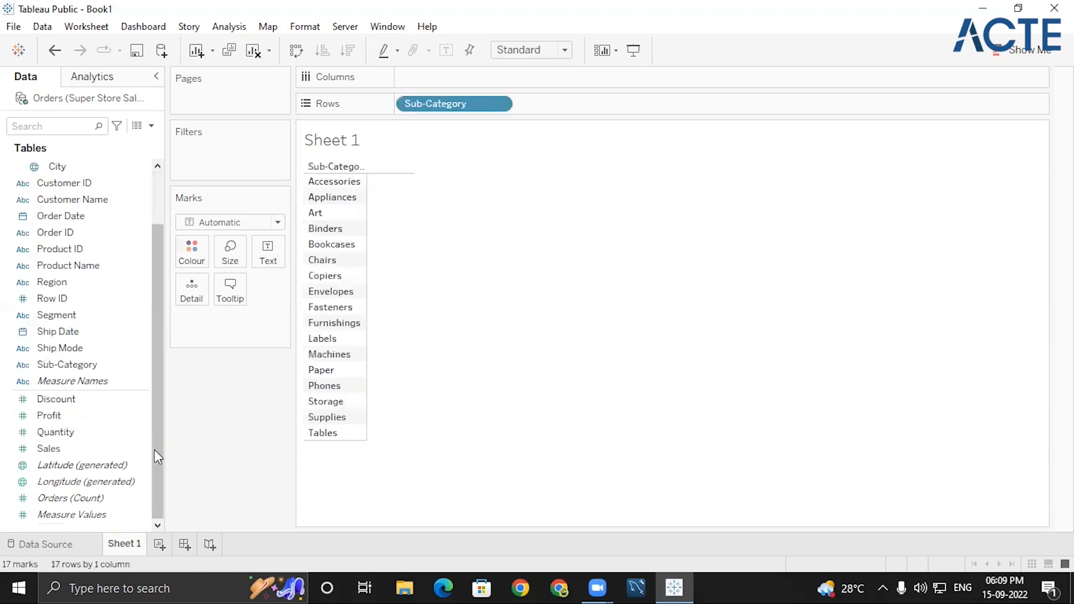
left_click(57, 420)
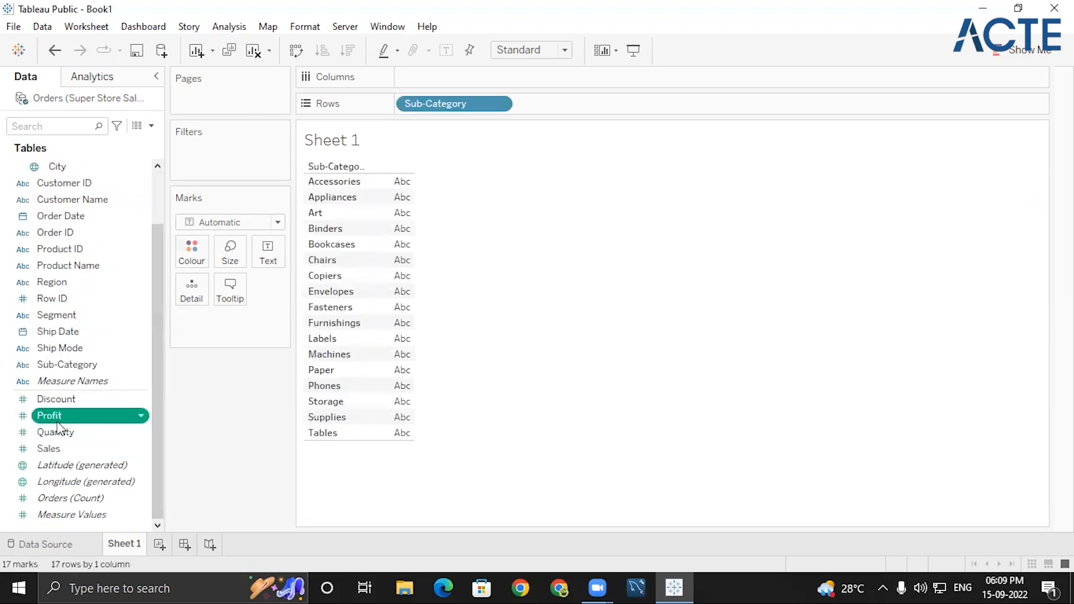
double_click(57, 423)
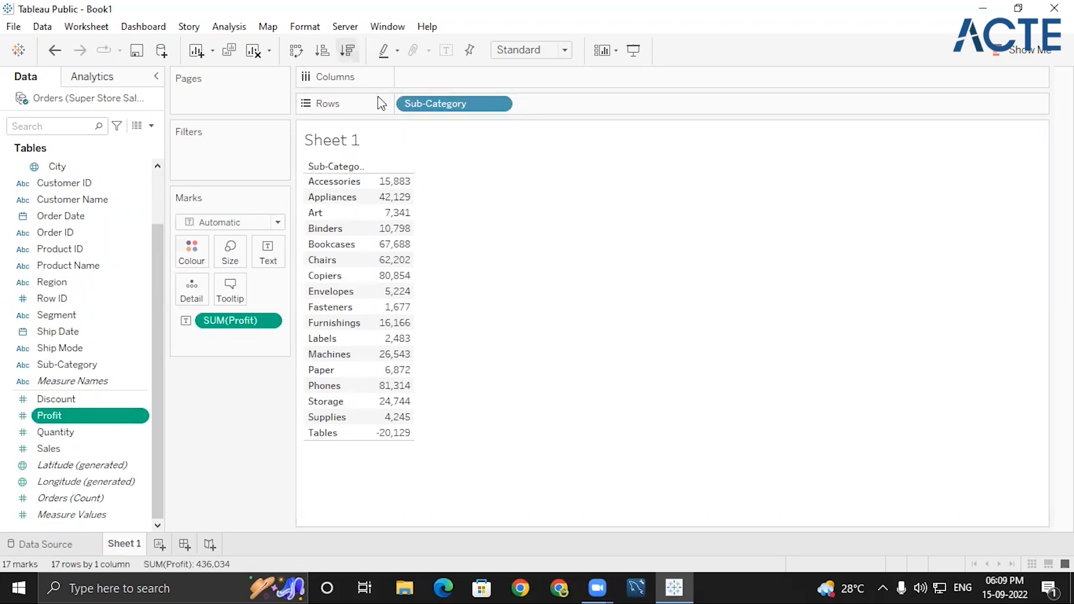
left_click(347, 50)
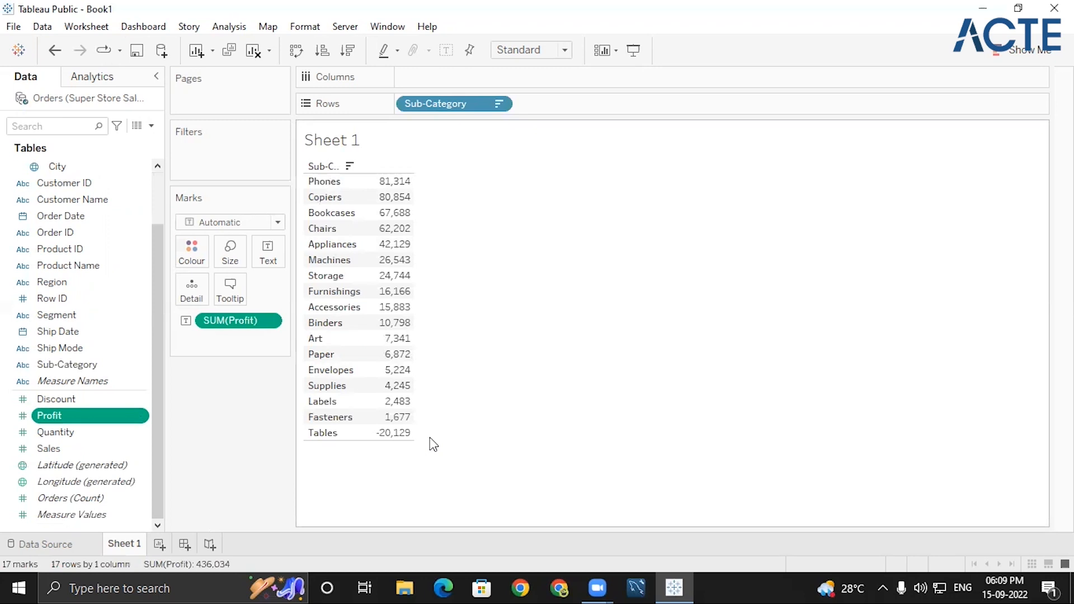
Create a set named Higher Profit from the seven most profitable sub-categories, Phones through Storage
mouse_move(409, 440)
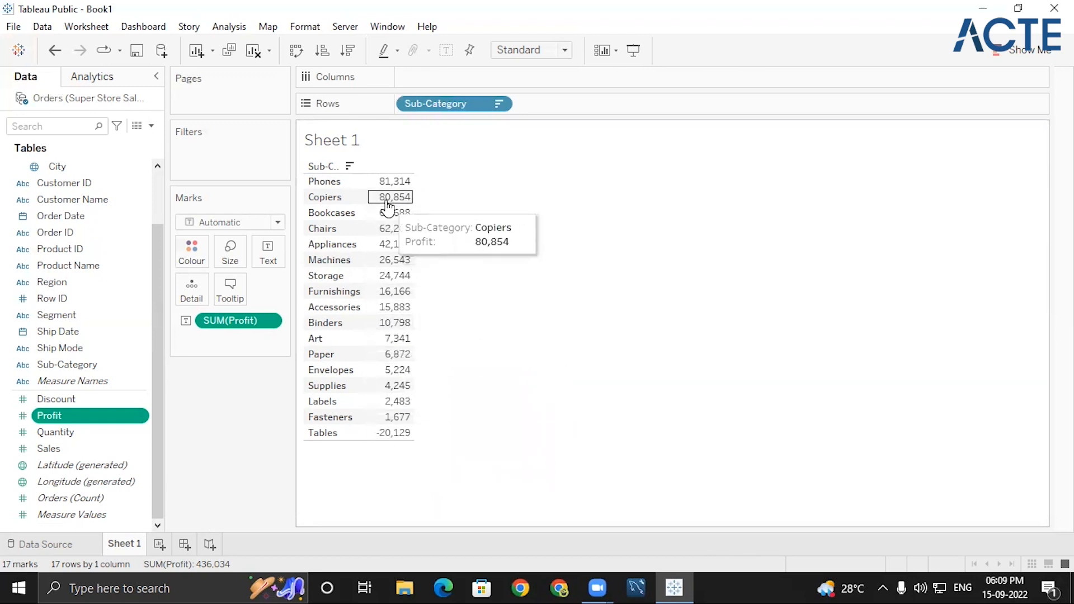
left_click(331, 185)
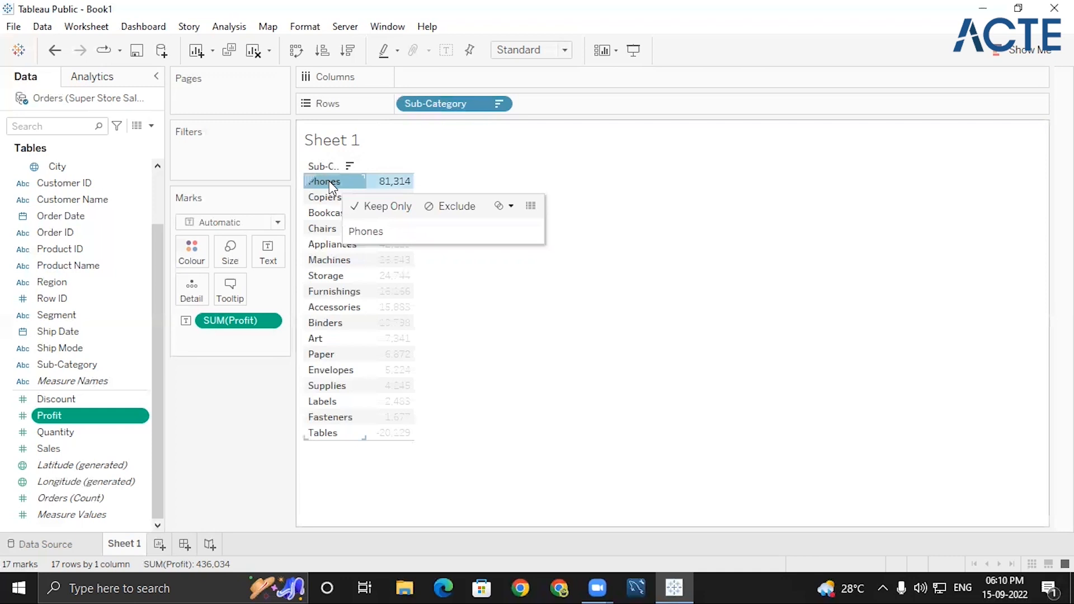
left_click(318, 278, "shift")
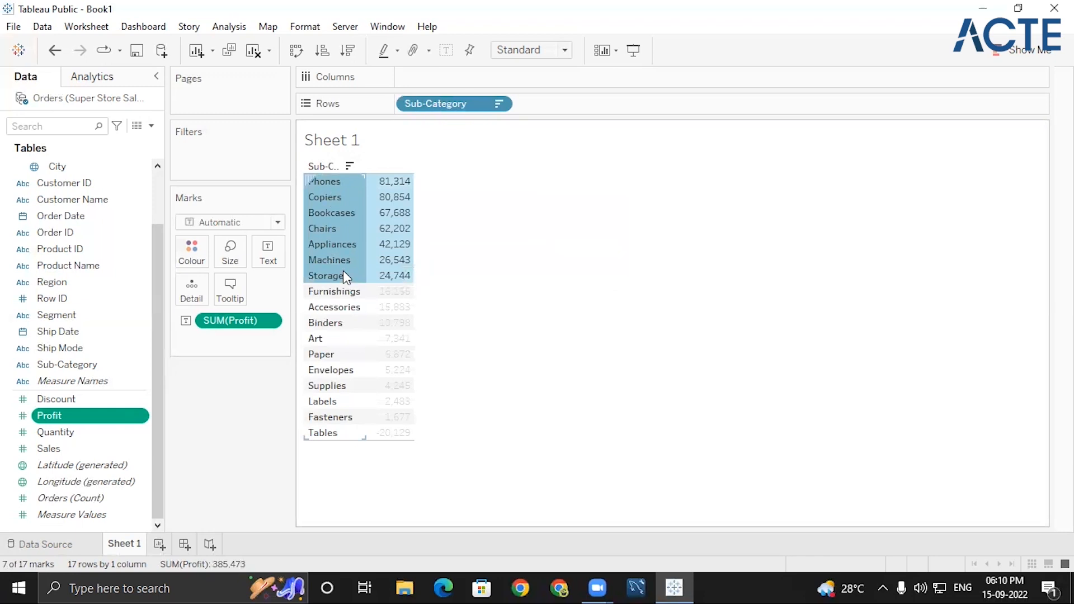
mouse_move(344, 270)
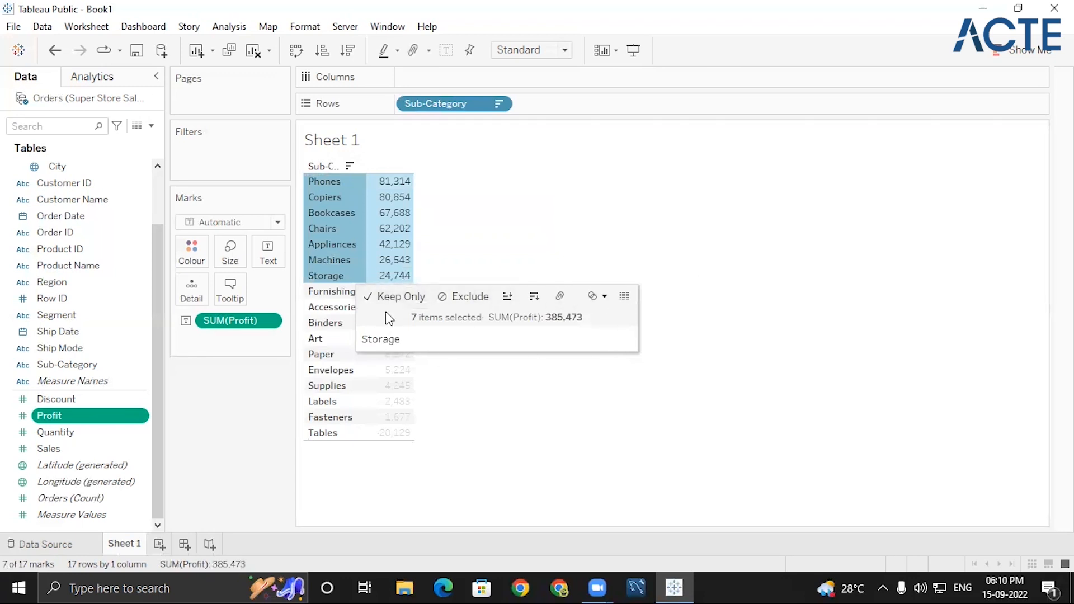
left_click(599, 300)
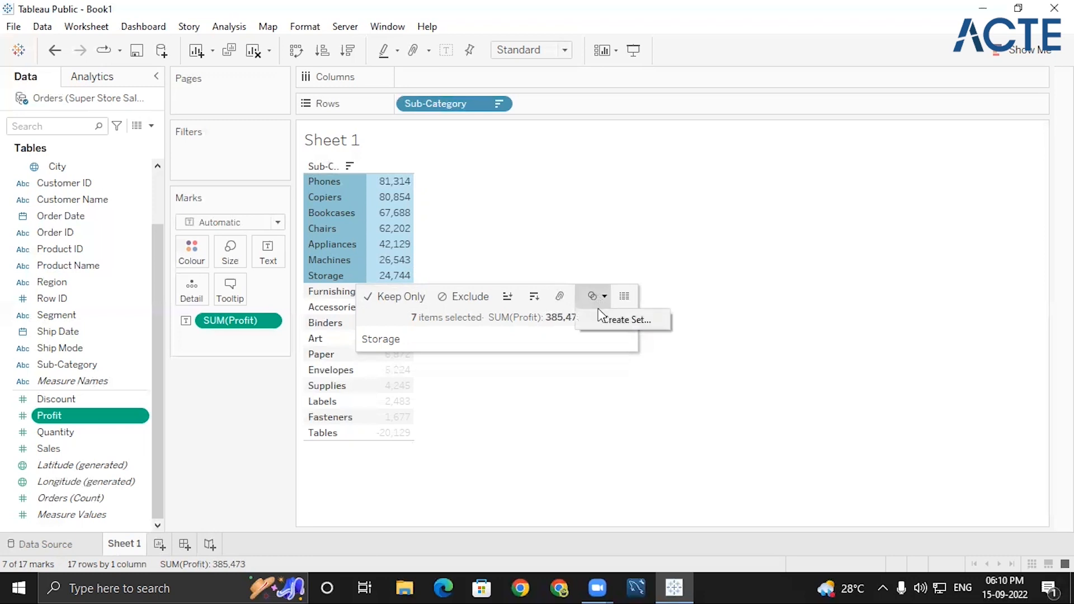
left_click(607, 324)
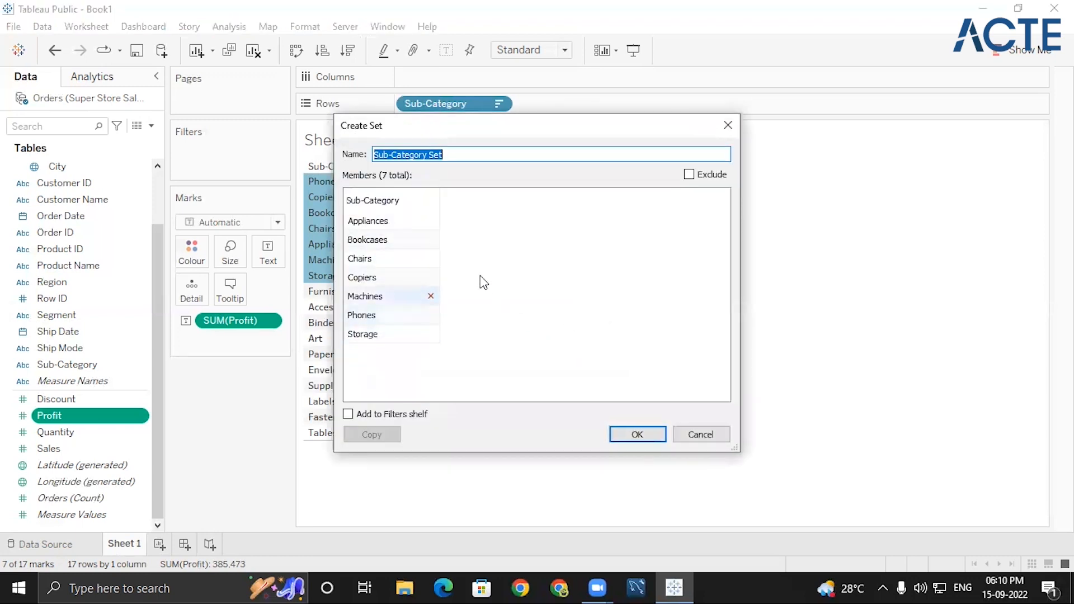
key("BackSpace")
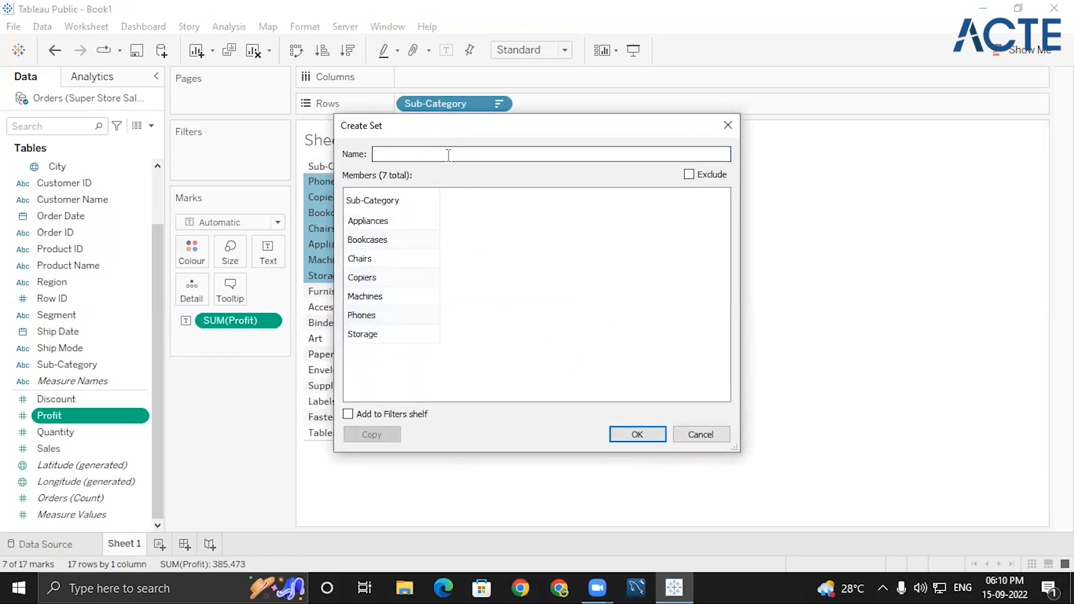
type("Higher Profit")
left_click(633, 435)
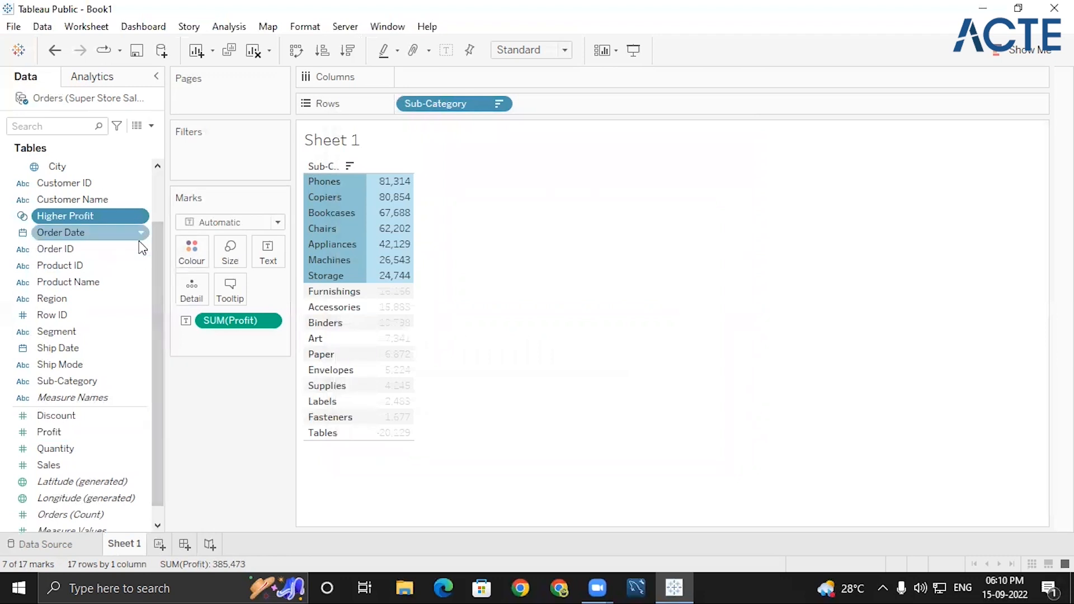
Add a new worksheet and build a table of Sales split by In/Out of the Higher Profit set
left_click(158, 545)
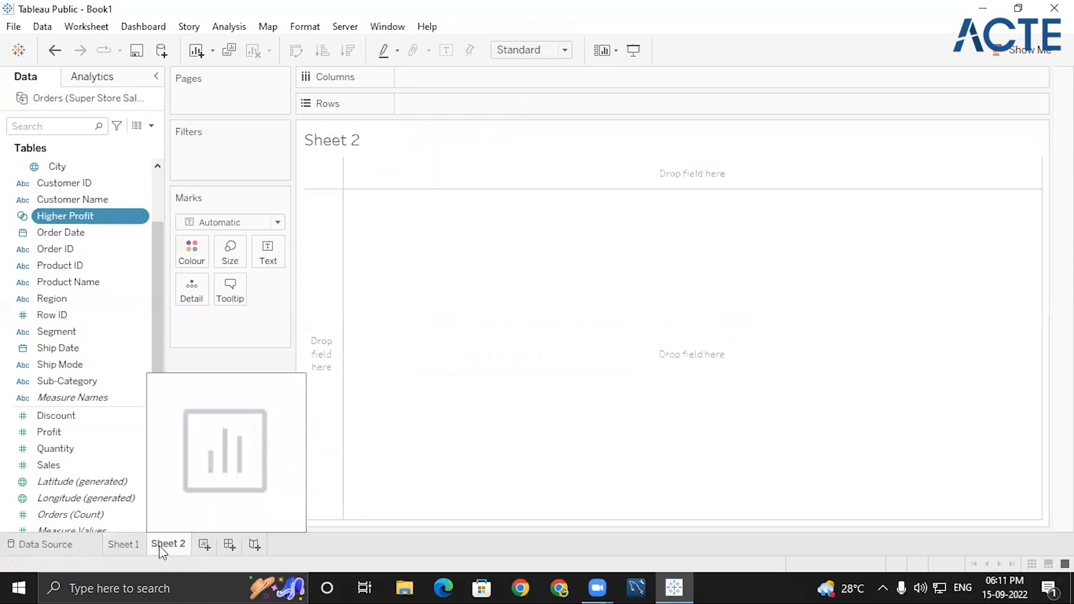
double_click(52, 216)
left_click(129, 249)
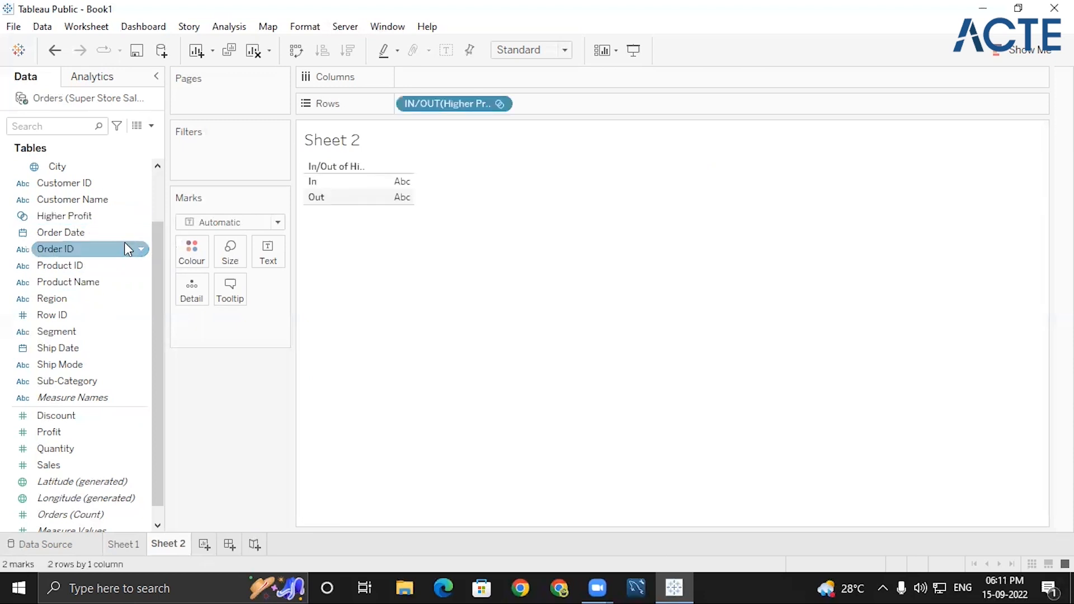
left_click(81, 217)
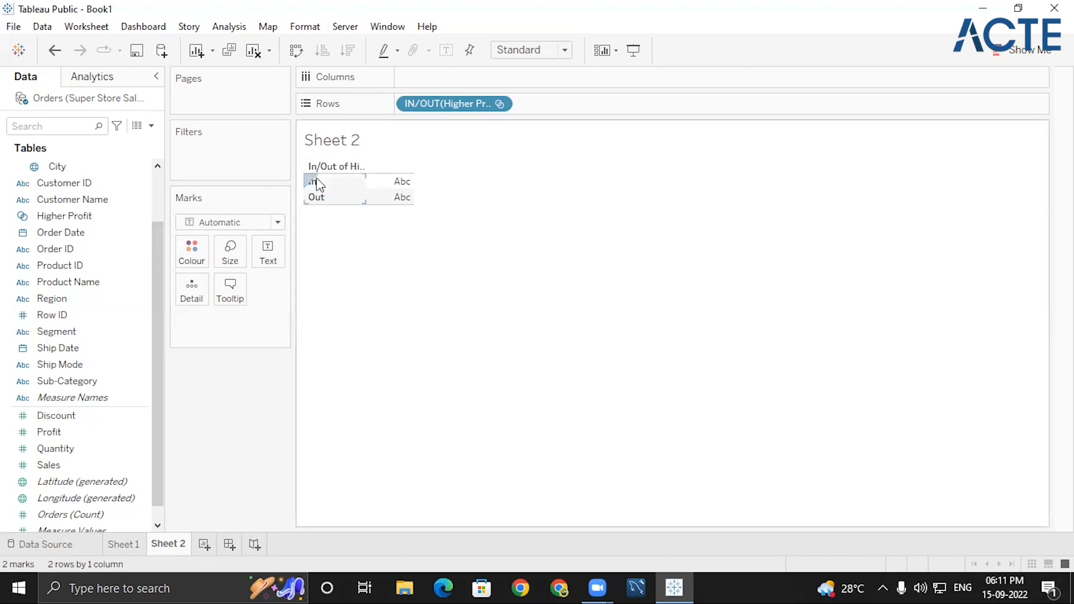
double_click(70, 465)
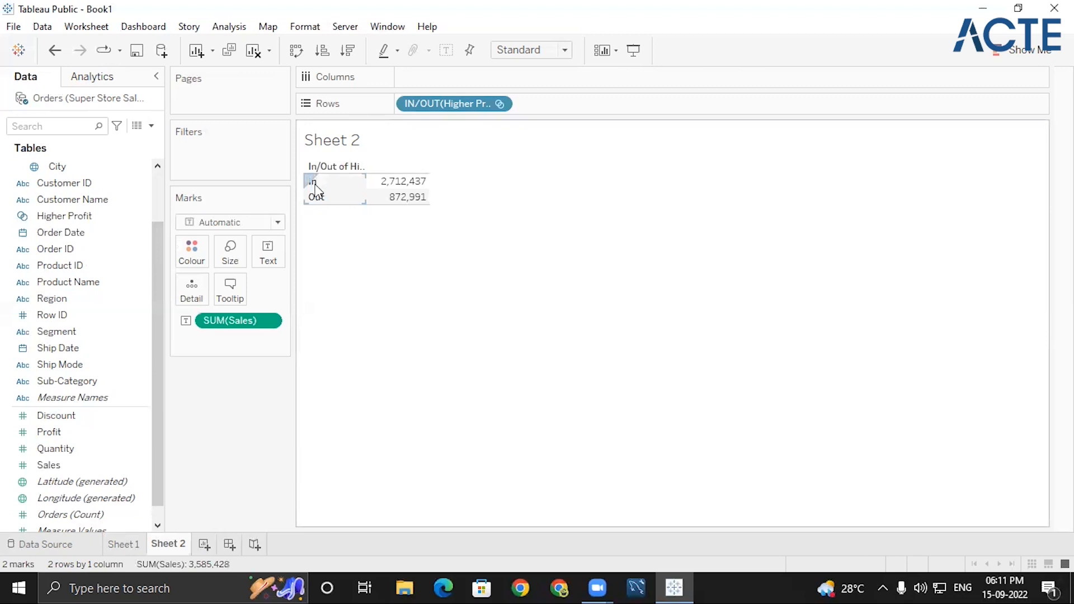
Apply the Percent of Total quick table calculation to the Sales measure on Sheet 2
mouse_move(394, 185)
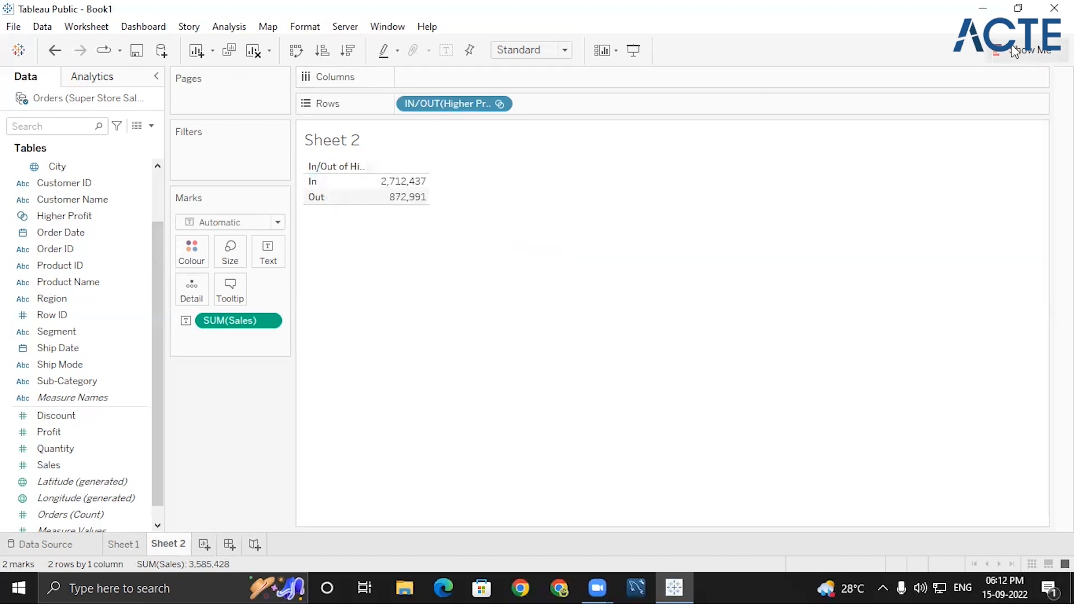
left_click(269, 322)
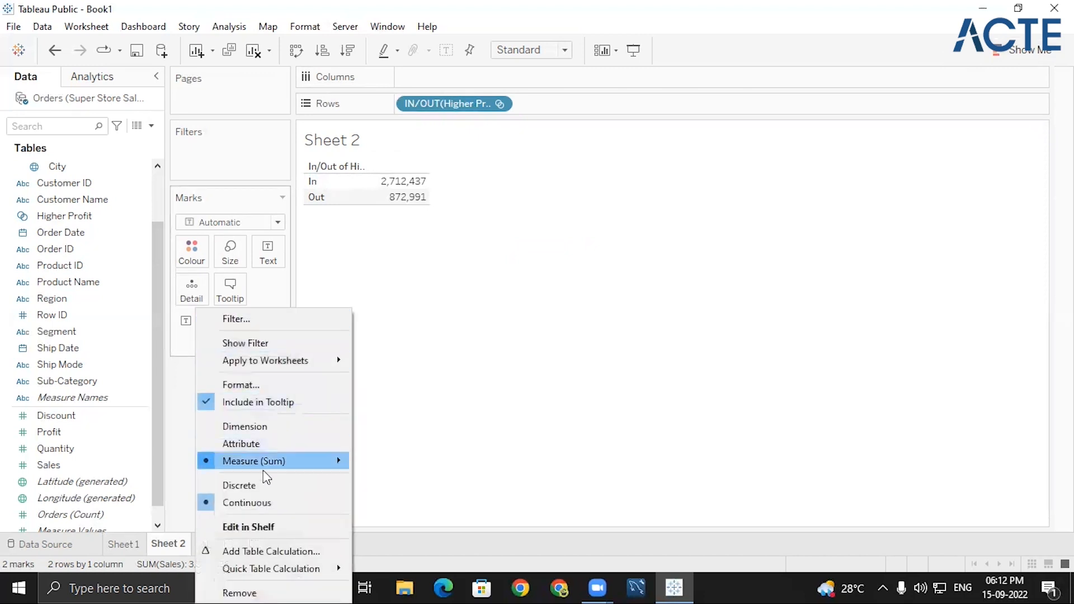
mouse_move(266, 569)
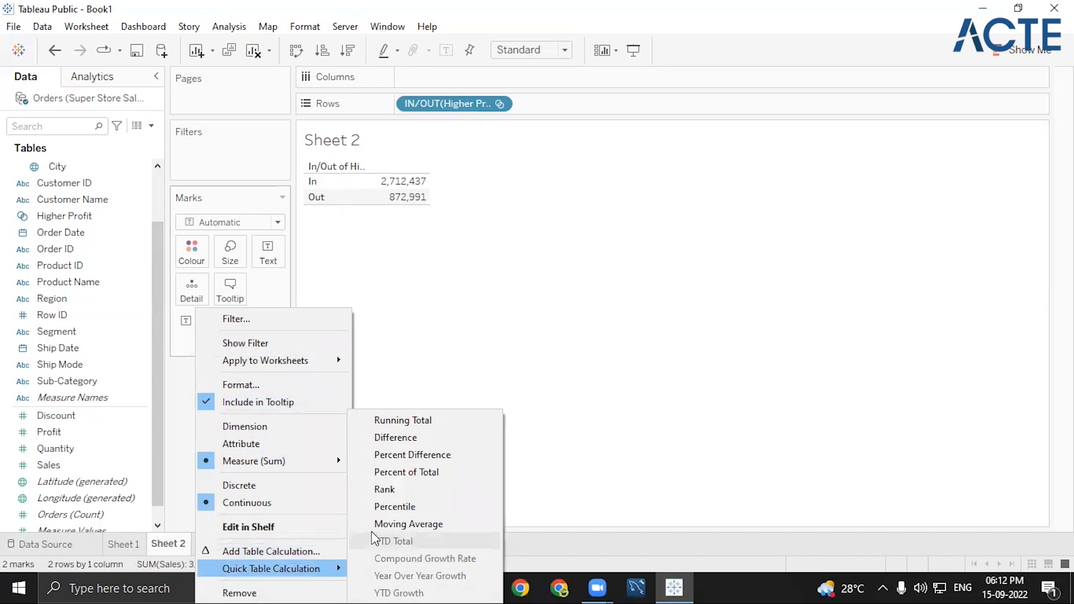
left_click(411, 472)
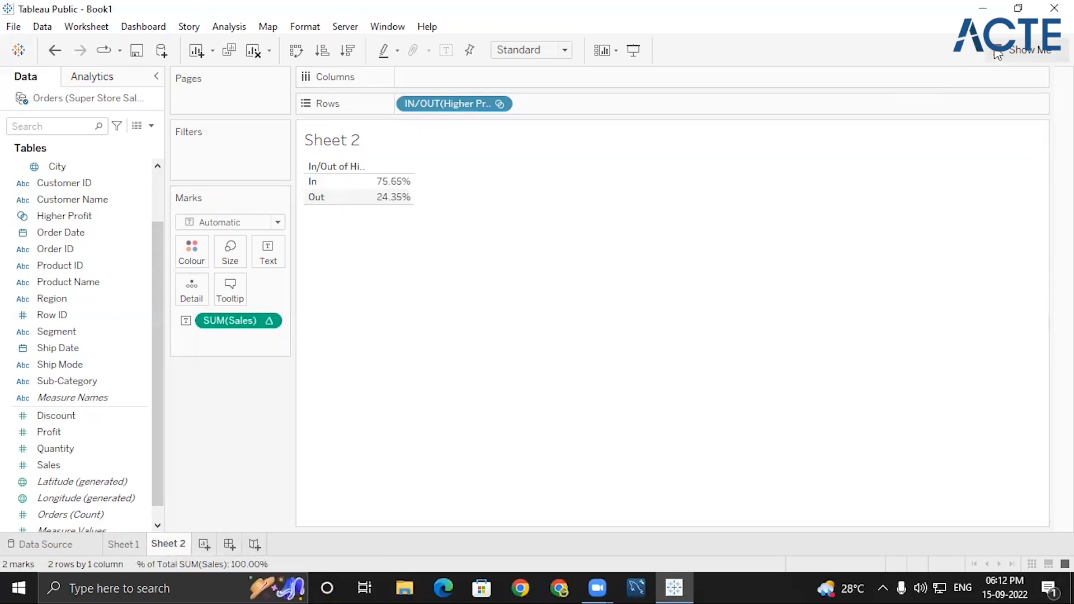
Turn the In/Out sales table into a pie chart and show mark labels on its slices
left_click(1018, 50)
left_click(1034, 141)
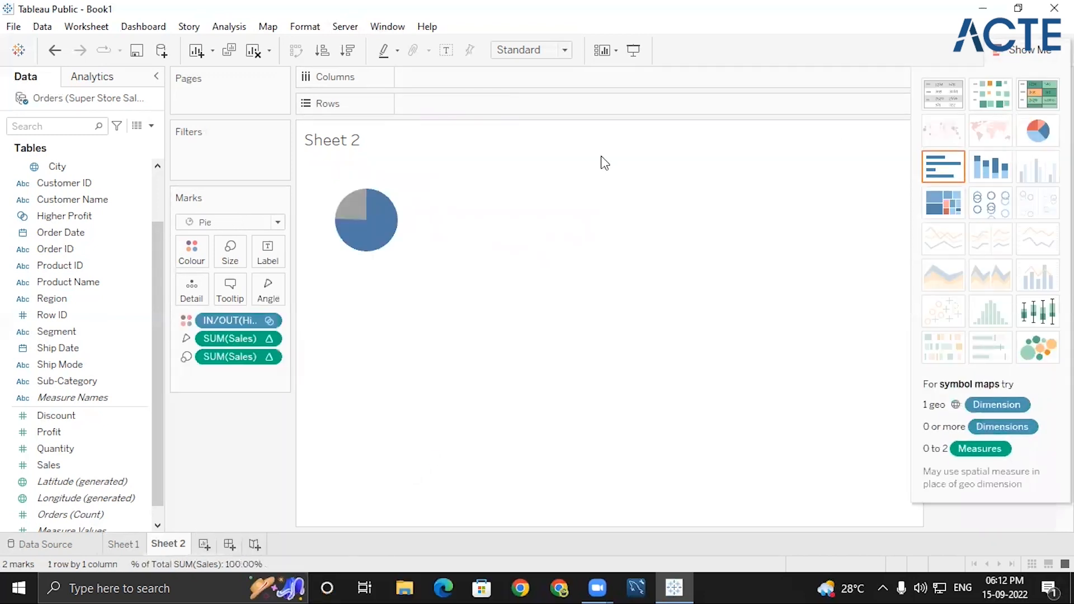
left_click(446, 50)
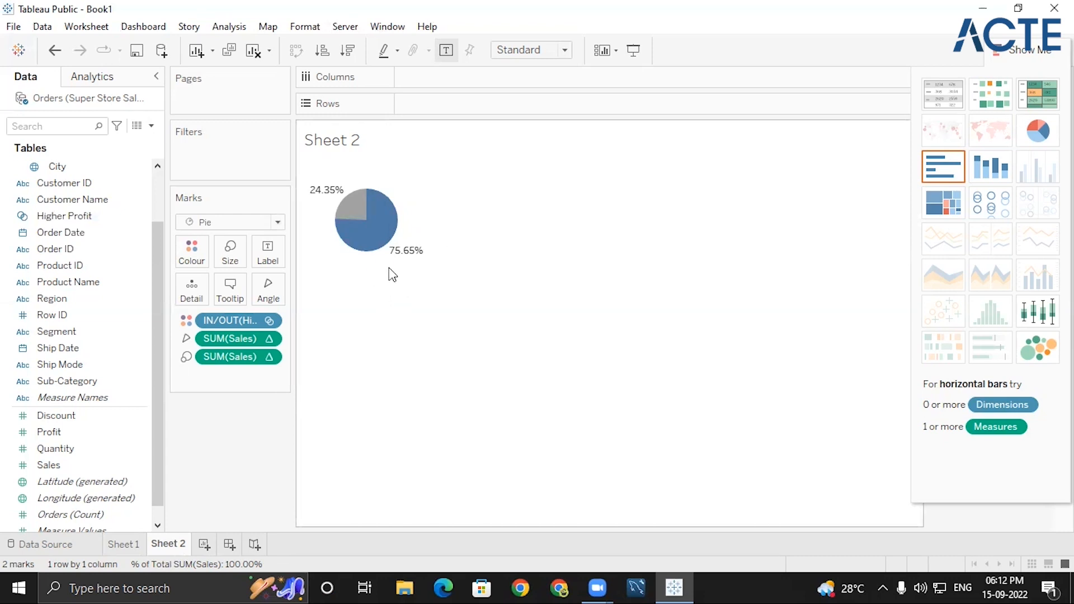
mouse_move(334, 198)
mouse_move(342, 237)
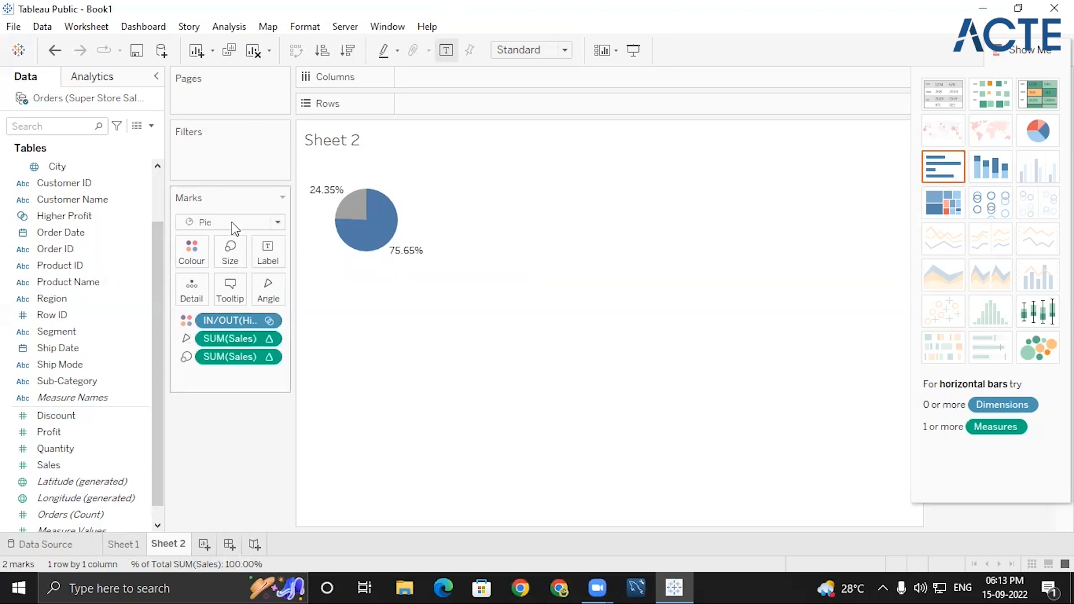
mouse_move(354, 217)
Add a new worksheet listing Sales by Customer ID and sort the customers in descending order of sales
left_click(204, 546)
left_click_drag(157, 222, 155, 196)
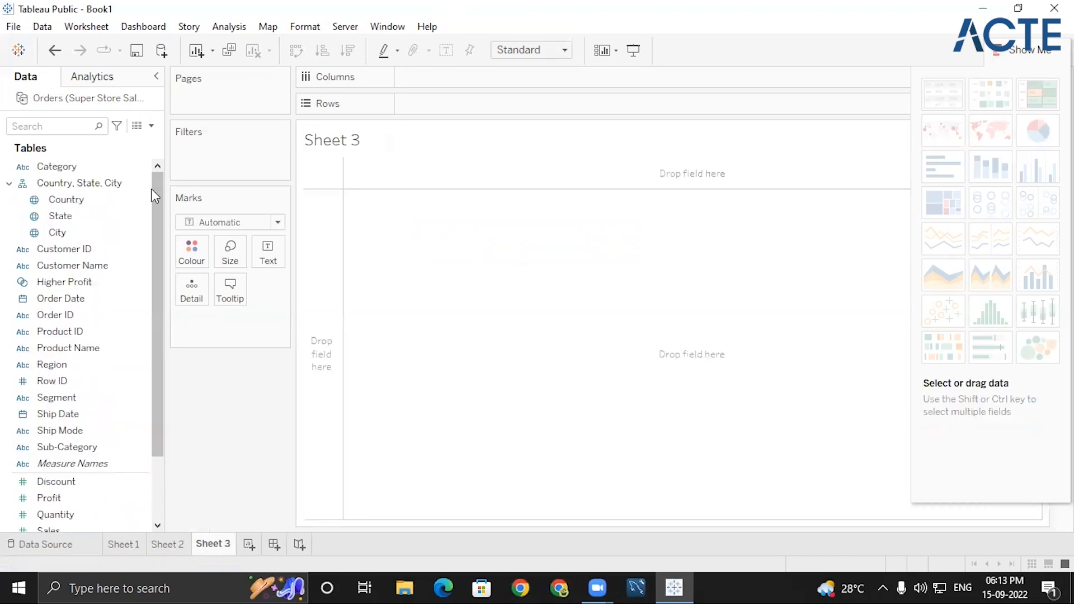
left_click(63, 252)
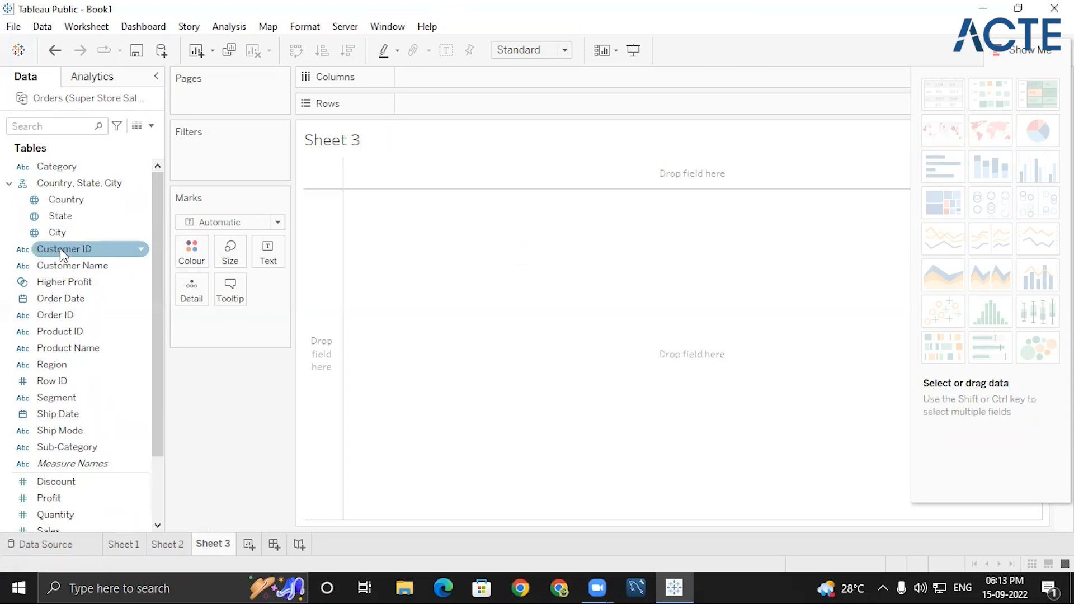
left_click(60, 251)
double_click(59, 249)
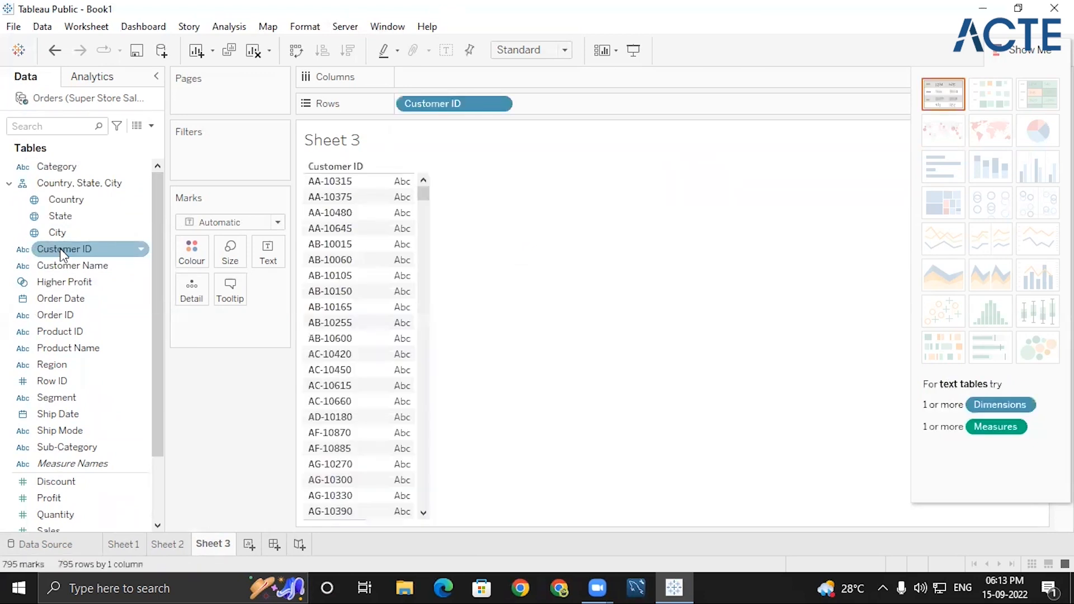
scroll(155, 234, "down", 3)
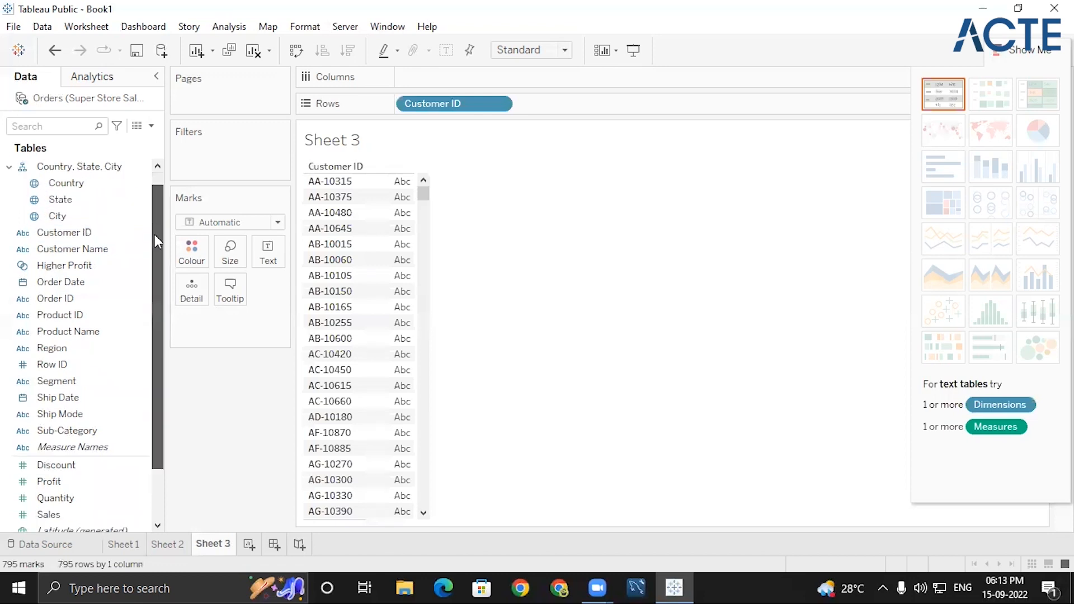
double_click(50, 448)
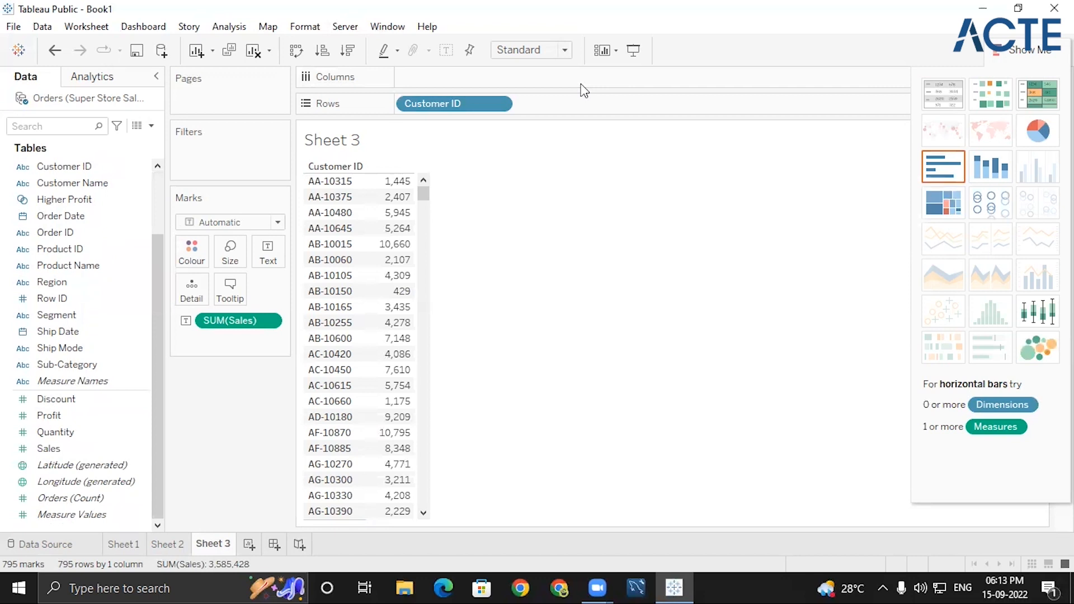
left_click(347, 50)
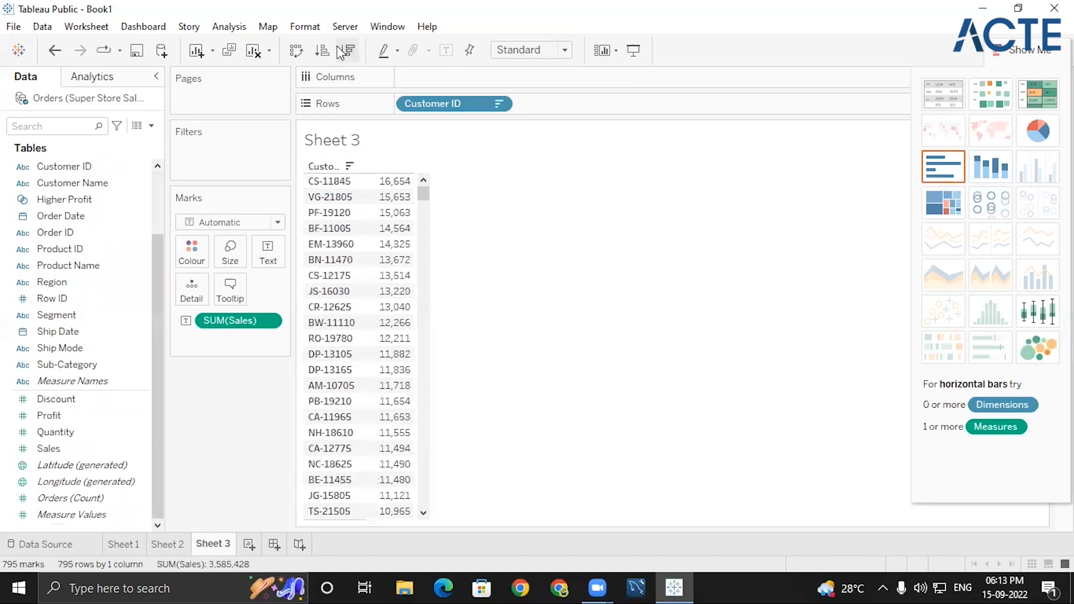
Create a set named Top 10 from the ten highest-selling customer IDs in the sorted list
left_click(327, 181)
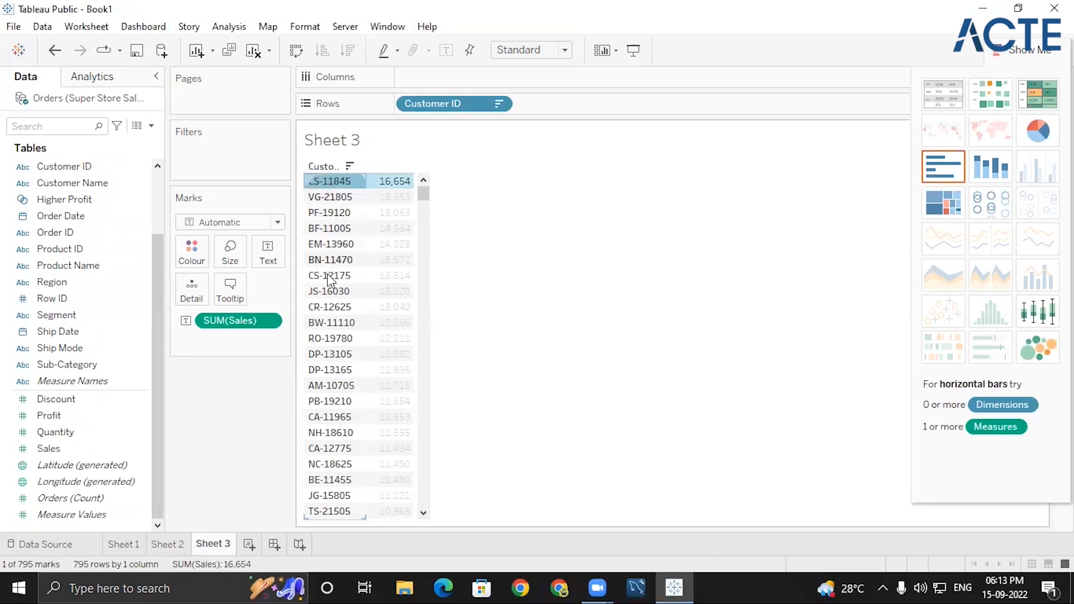
left_click(329, 322, "shift")
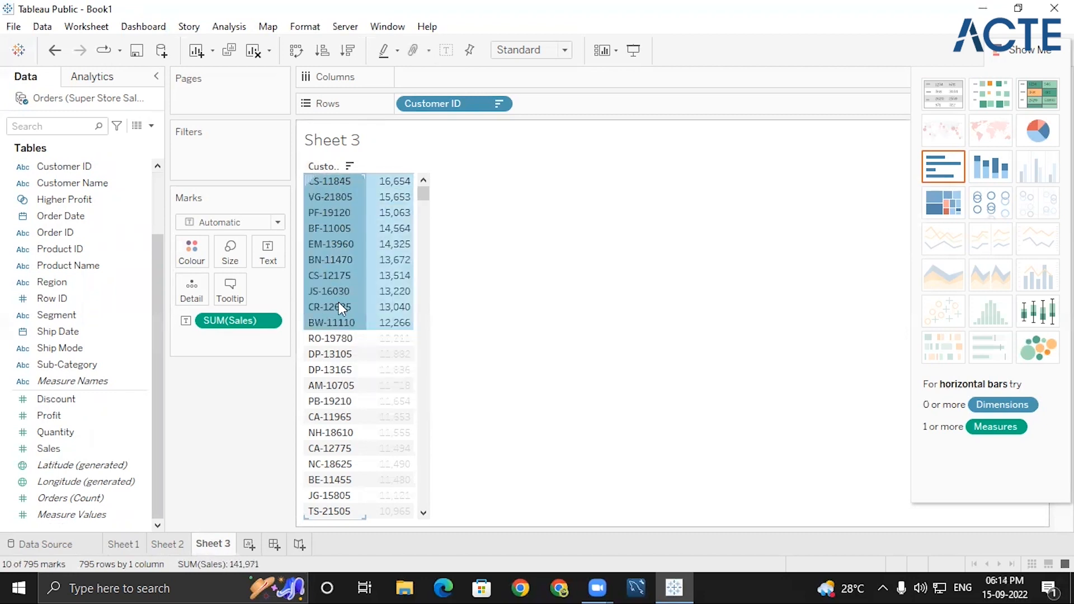
mouse_move(335, 324)
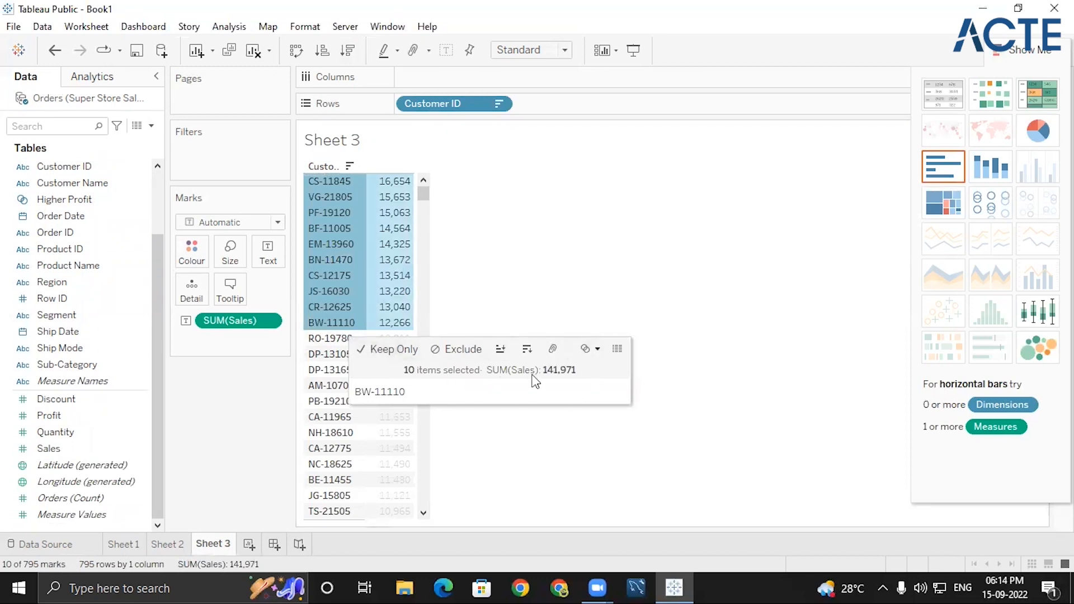
left_click(584, 353)
left_click(600, 371)
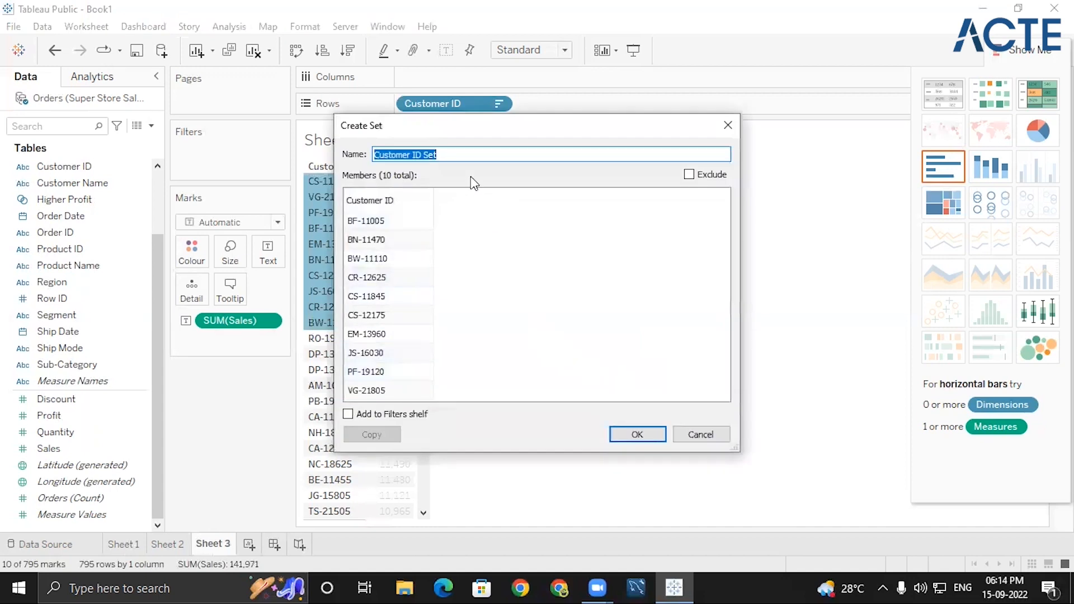
type("Top 10")
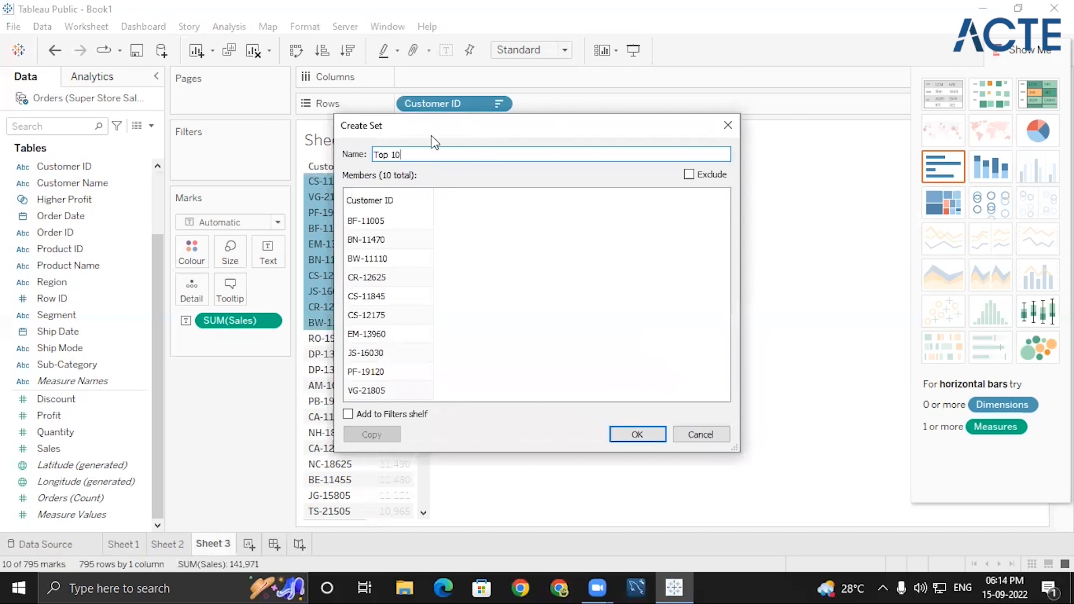
left_click(638, 434)
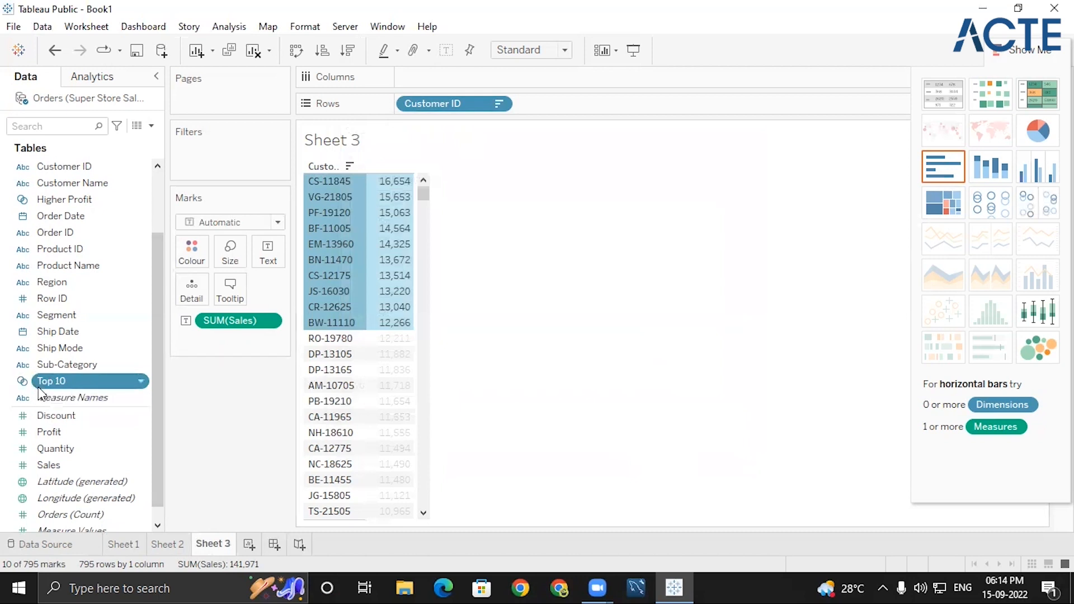
Add a new worksheet and build a table of Sales split by In/Out of the Top 10 set
left_click(250, 546)
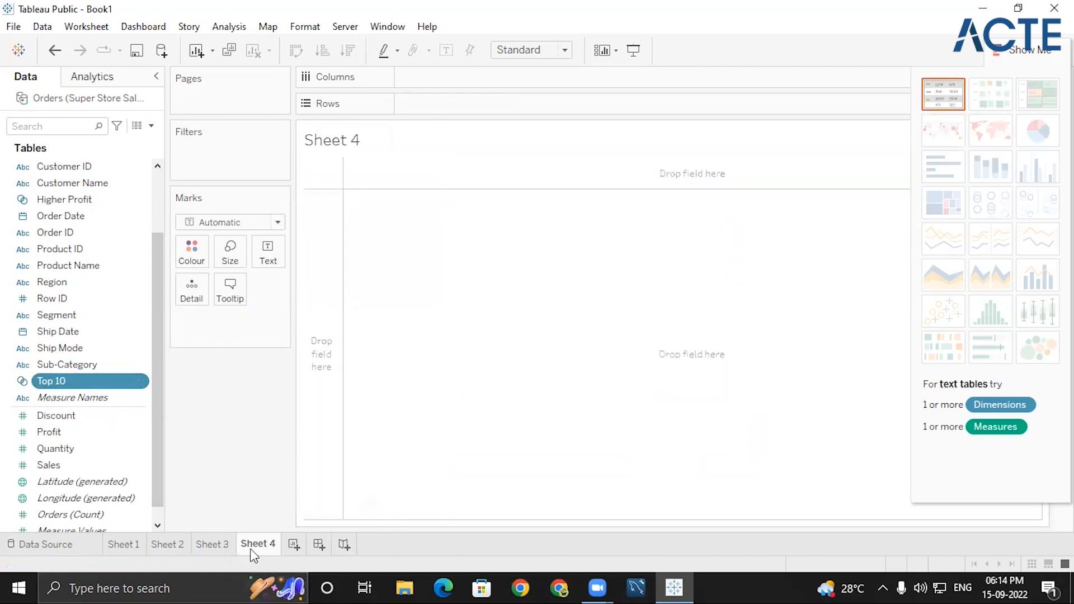
double_click(50, 385)
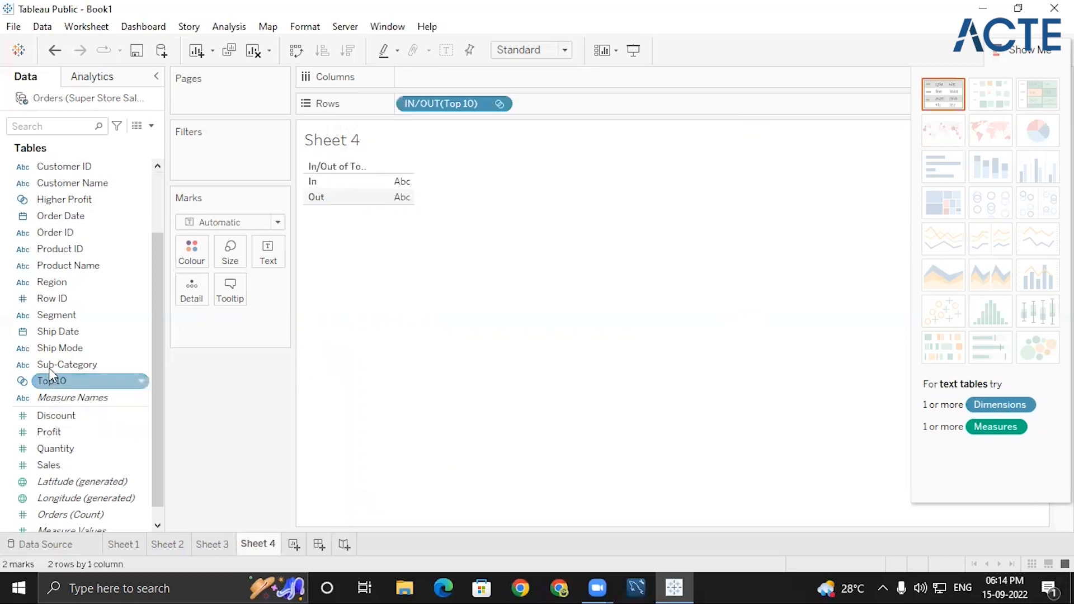
left_click(62, 465)
double_click(108, 463)
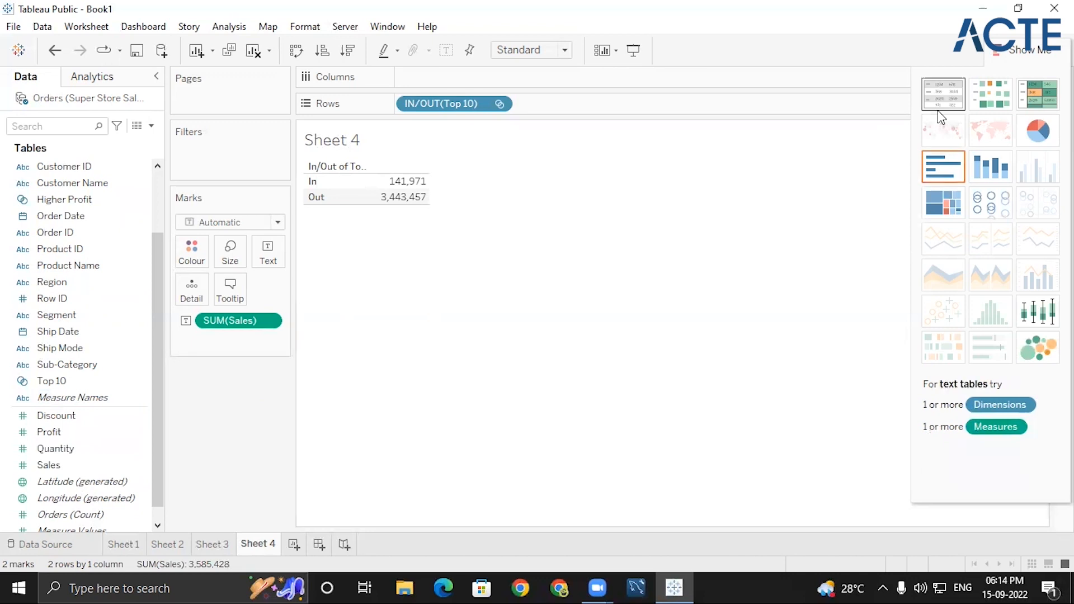
Turn the Top 10 In/Out table into a labelled pie chart showing Sales as Percent of Total
left_click(274, 322)
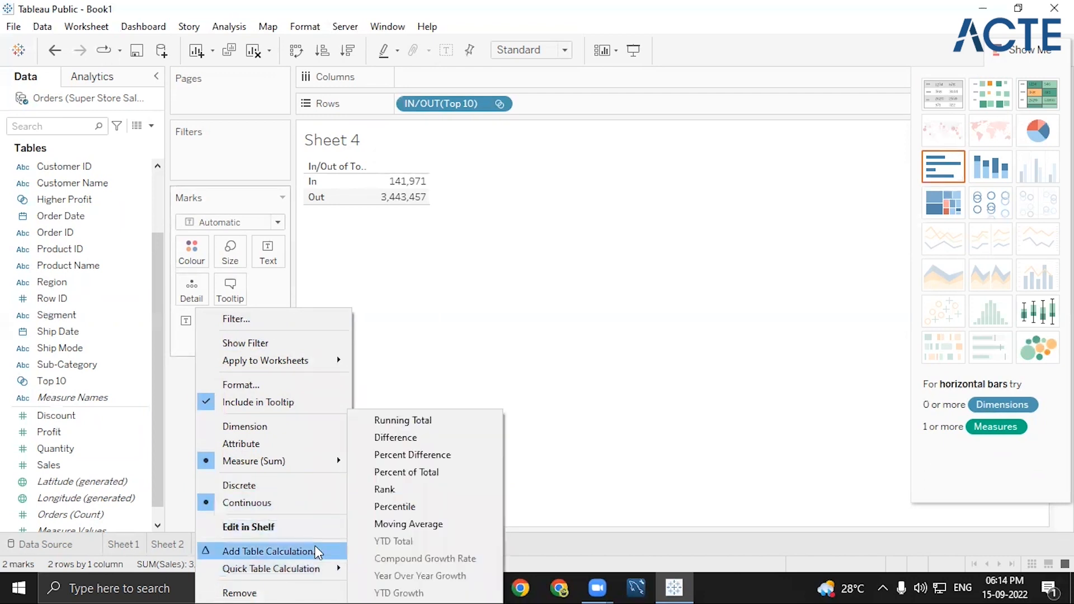
left_click(396, 473)
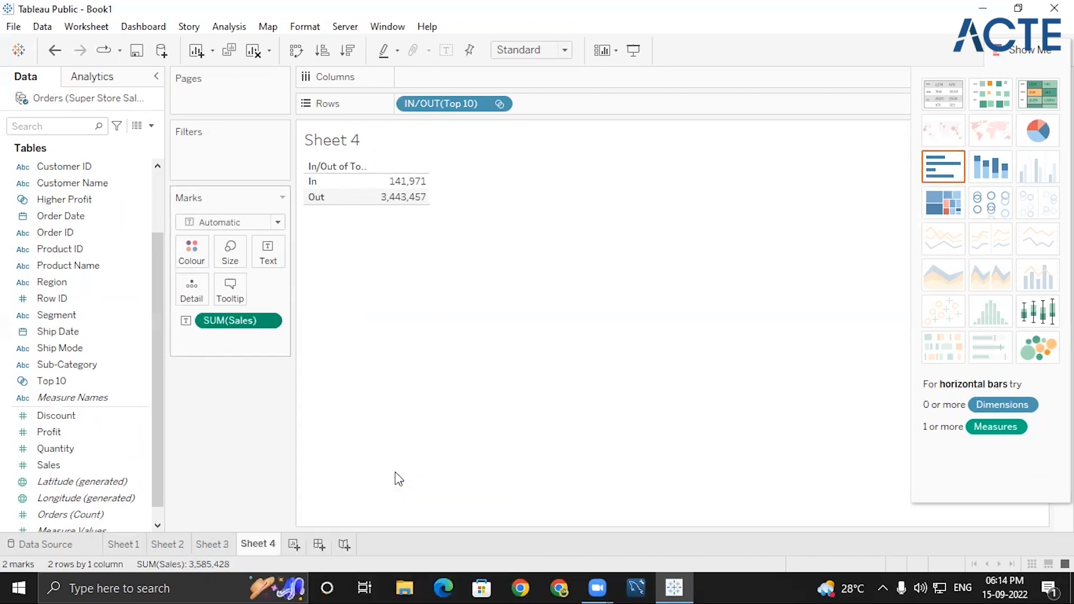
left_click(1039, 131)
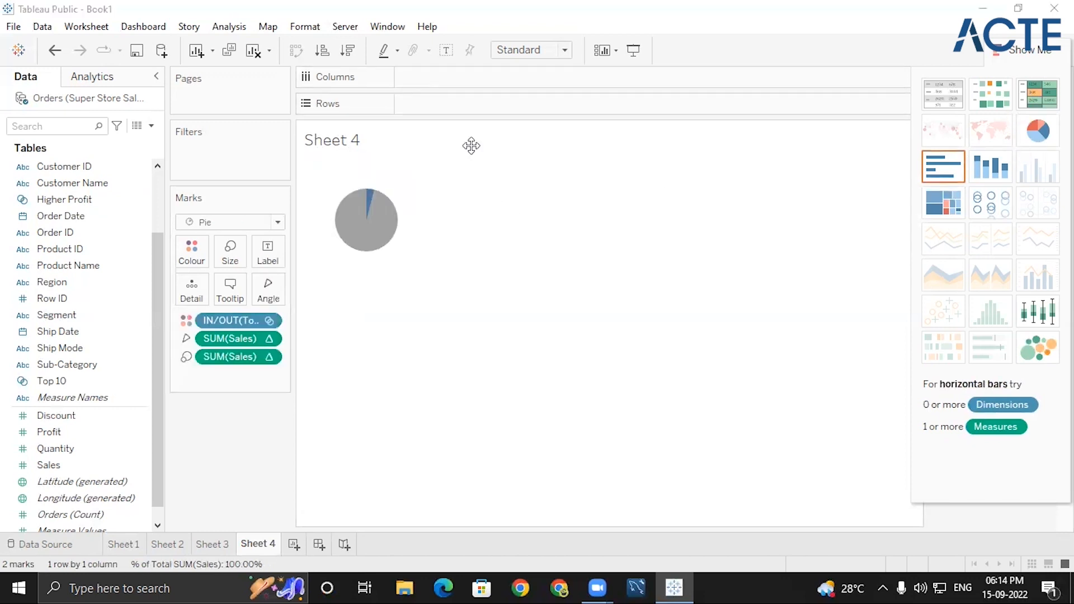
left_click(446, 50)
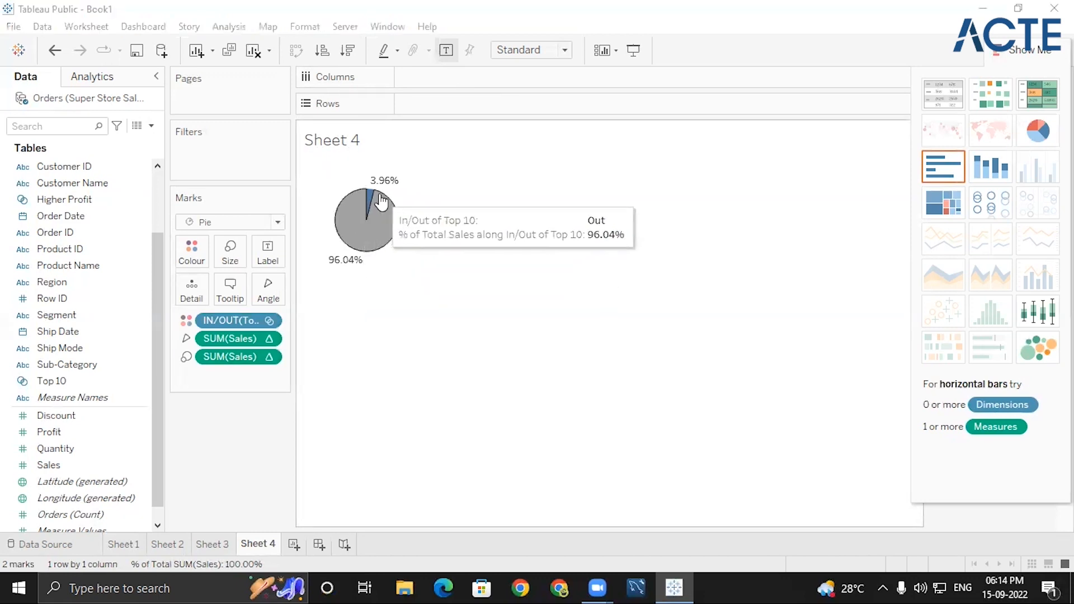
mouse_move(395, 196)
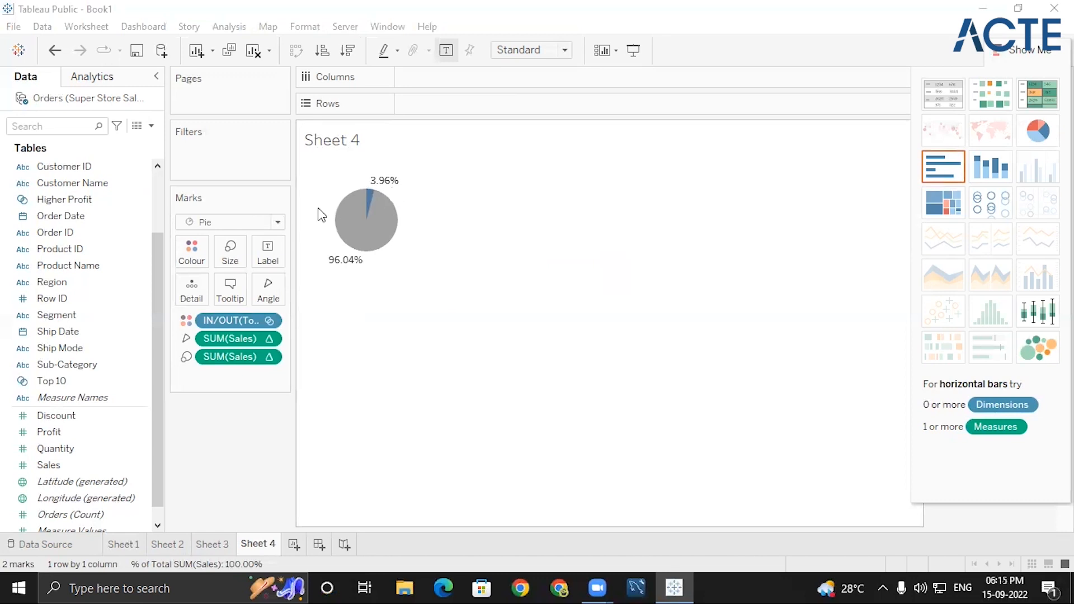
mouse_move(368, 247)
Add a new worksheet and place the Top 10 set on its rows
left_click(293, 544)
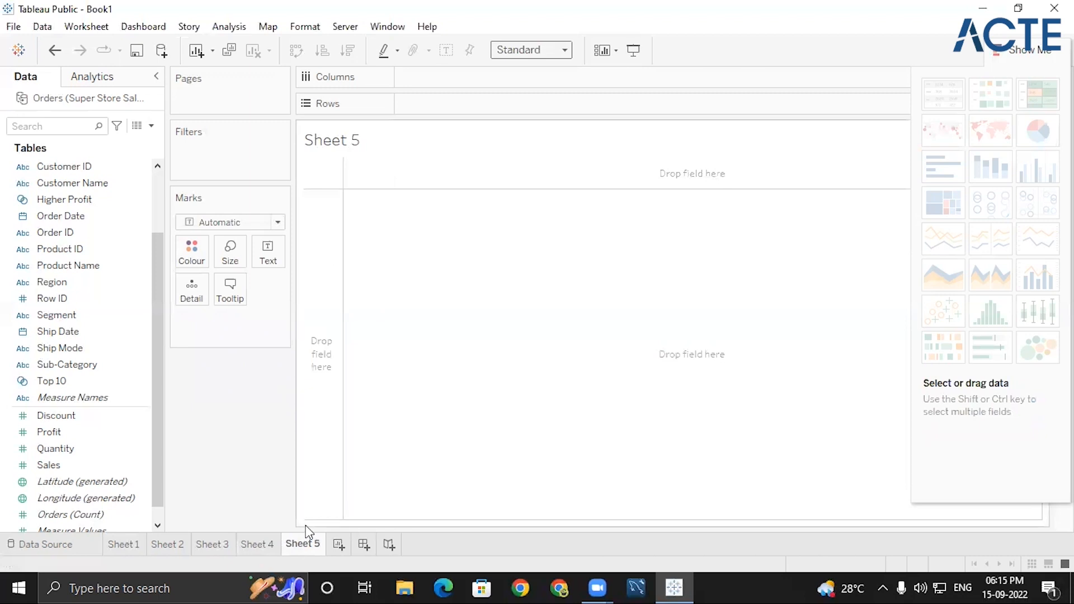
double_click(93, 382)
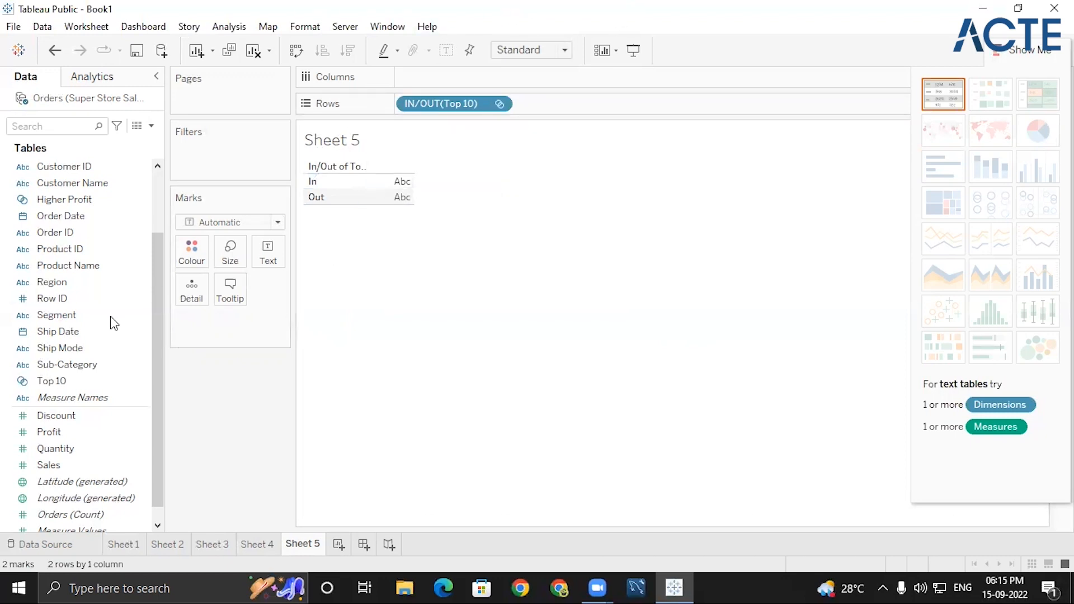
left_click(142, 387)
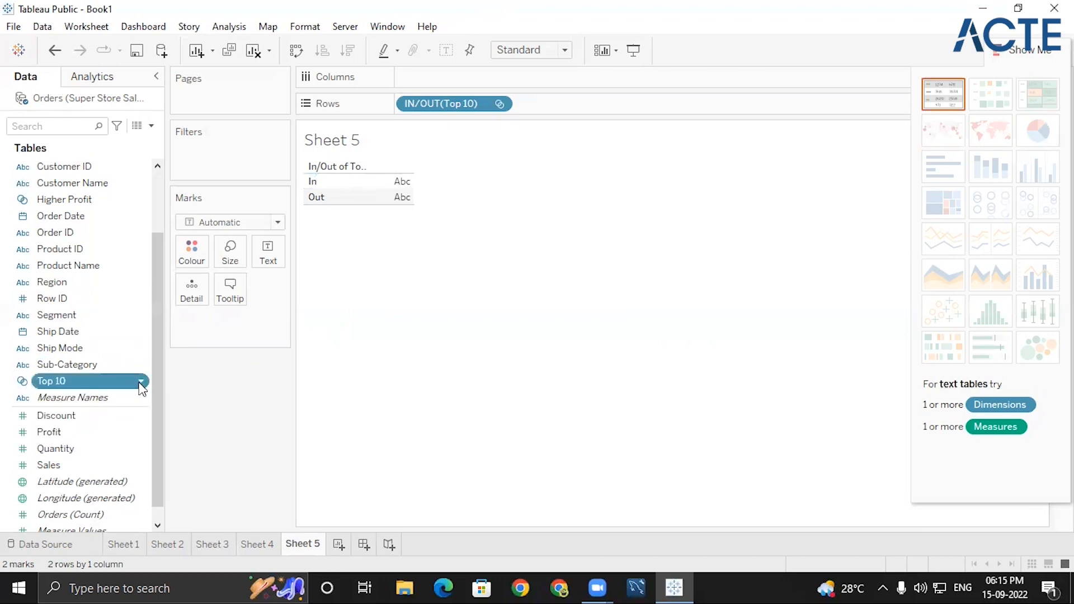
left_click(141, 382)
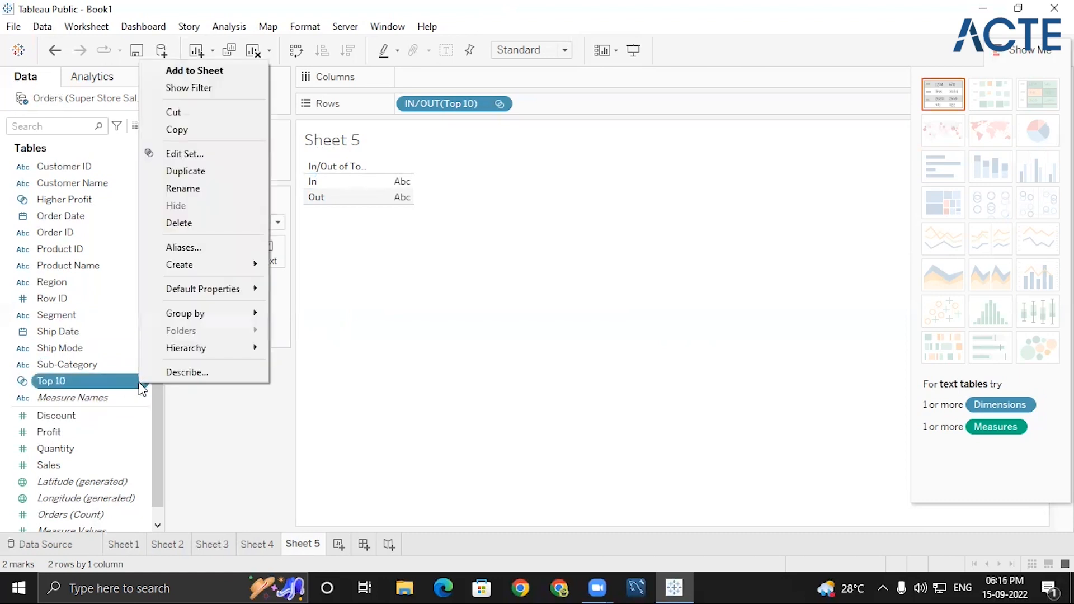
left_click(200, 423)
left_click(102, 379)
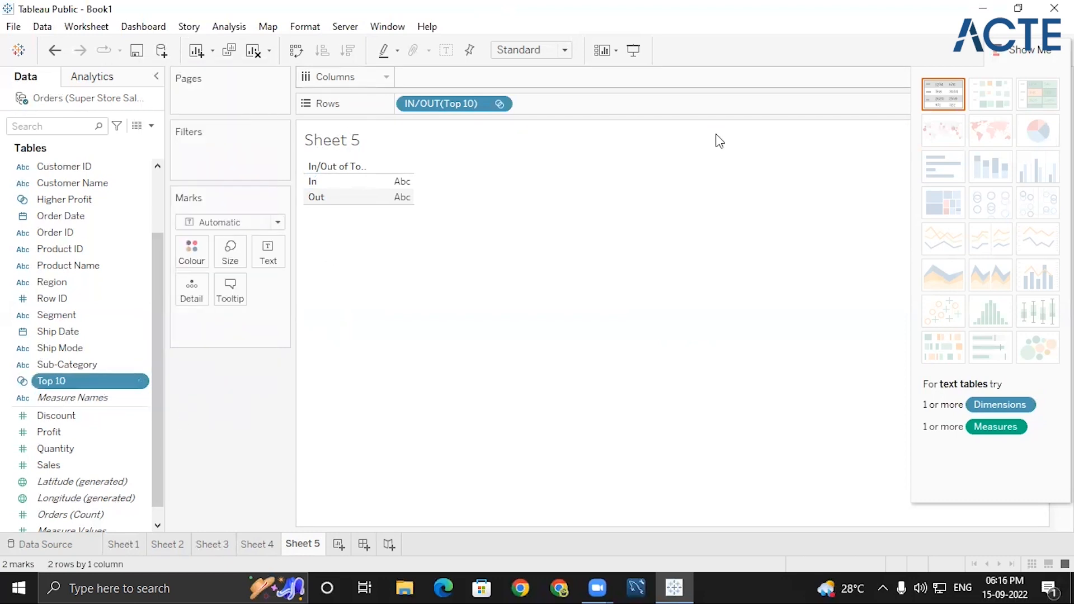
Switch the Top 10 set on the rows from In/Out to showing the members in the set
left_click(435, 101)
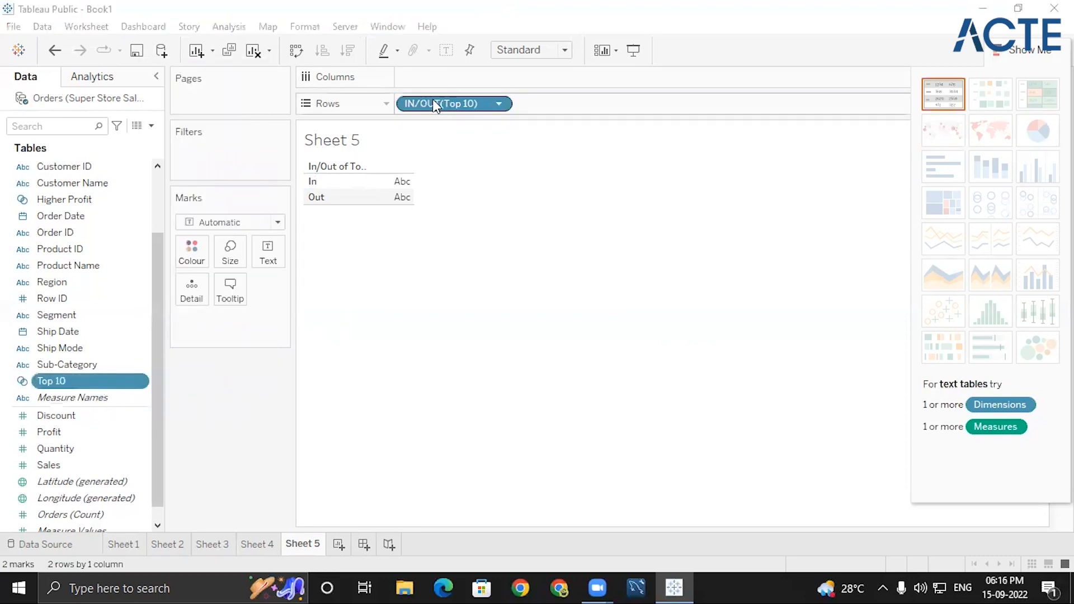
left_click(499, 104)
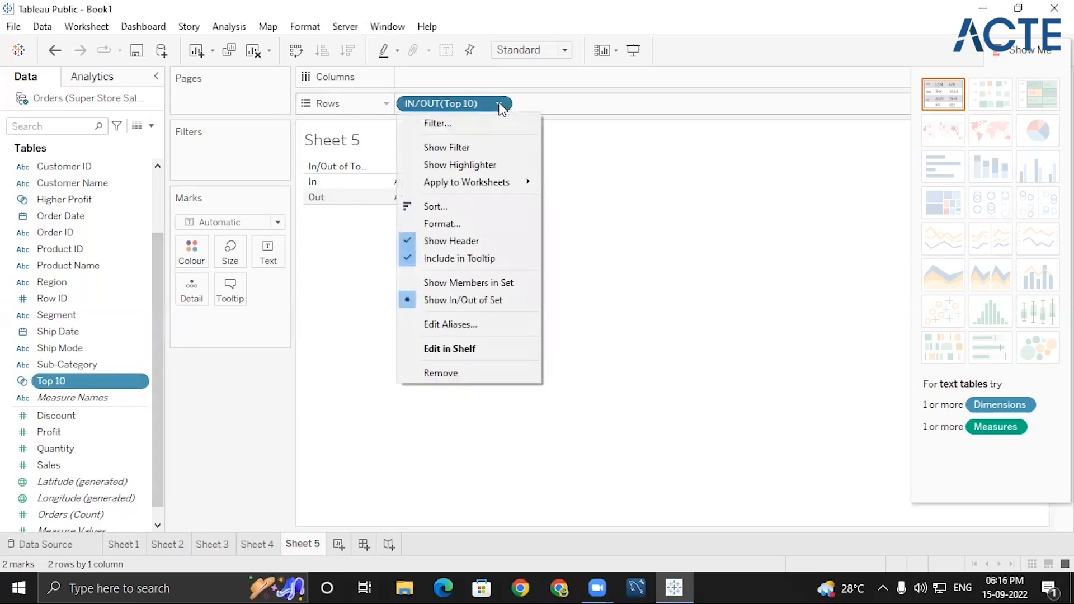
left_click(461, 287)
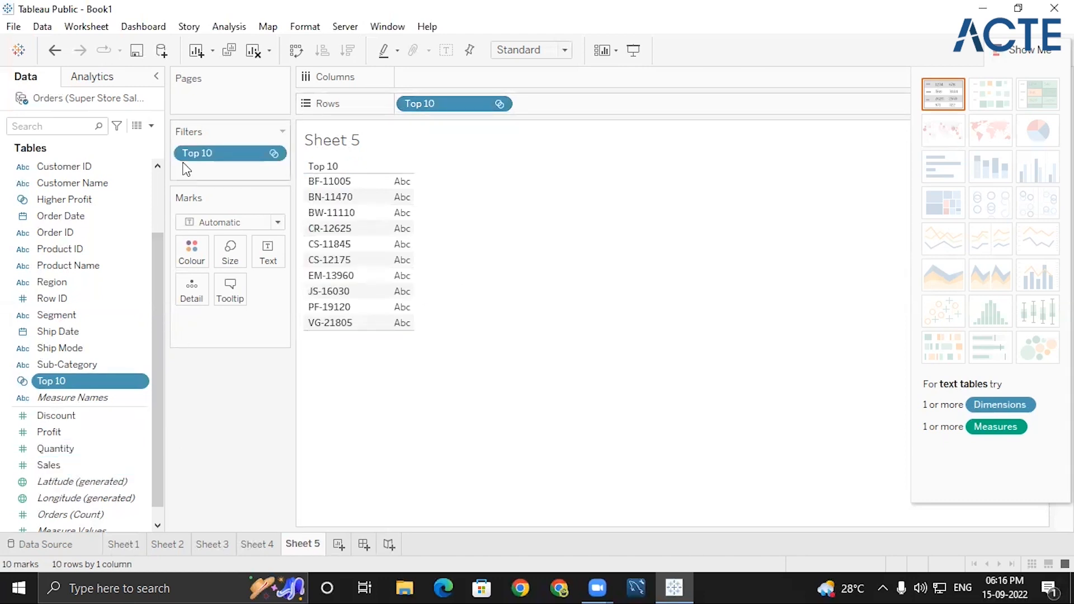
Break down the Top 10 members by year of Order Date across the columns, with Sales as the table values
scroll(154, 210, "up", 3)
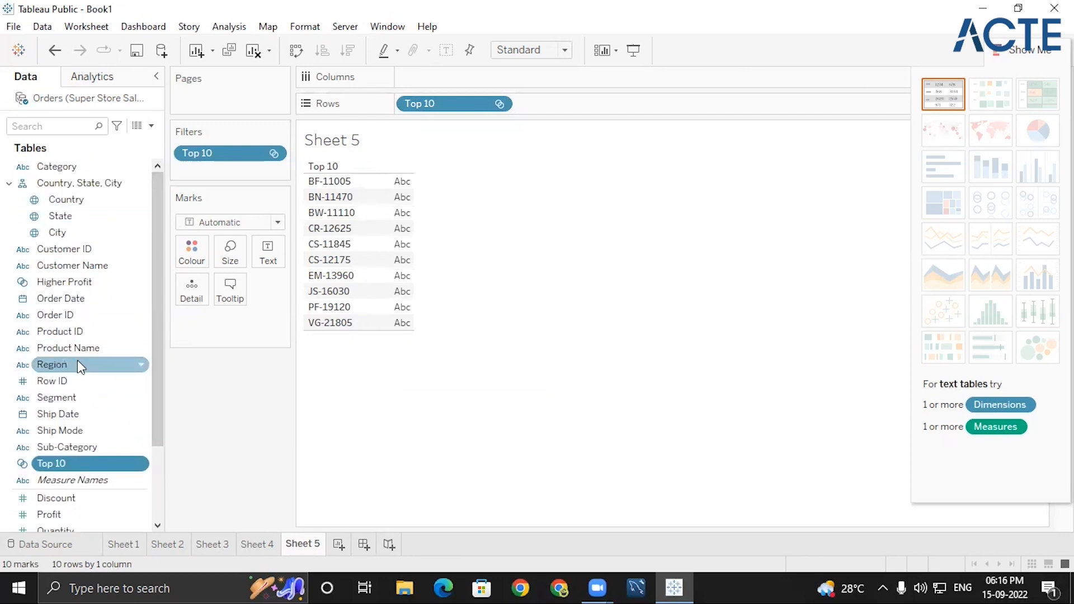
left_click(61, 301)
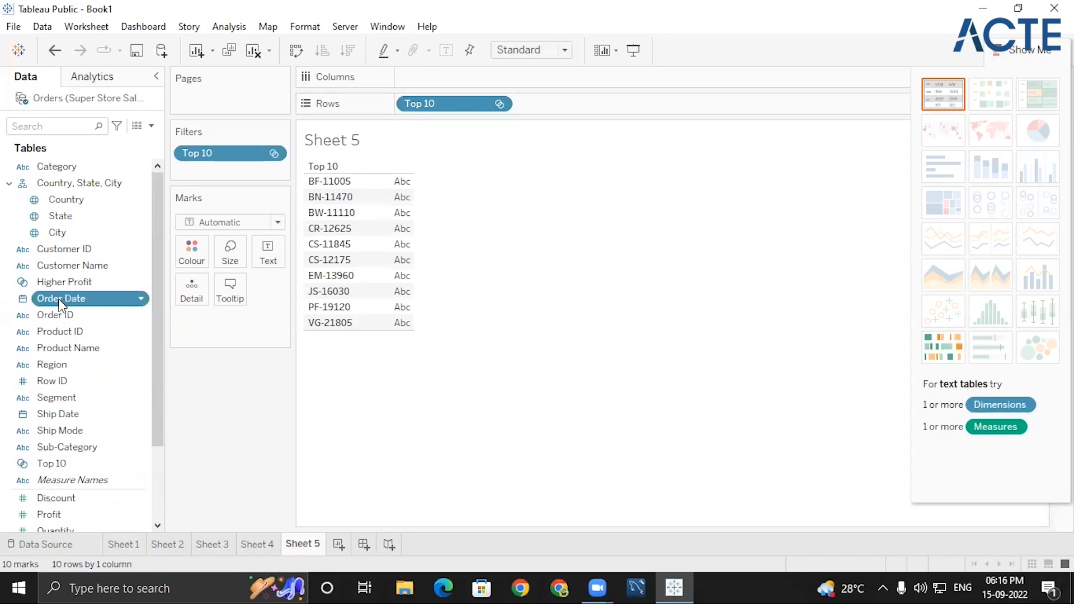
double_click(60, 299)
left_click_drag(160, 304, 157, 409)
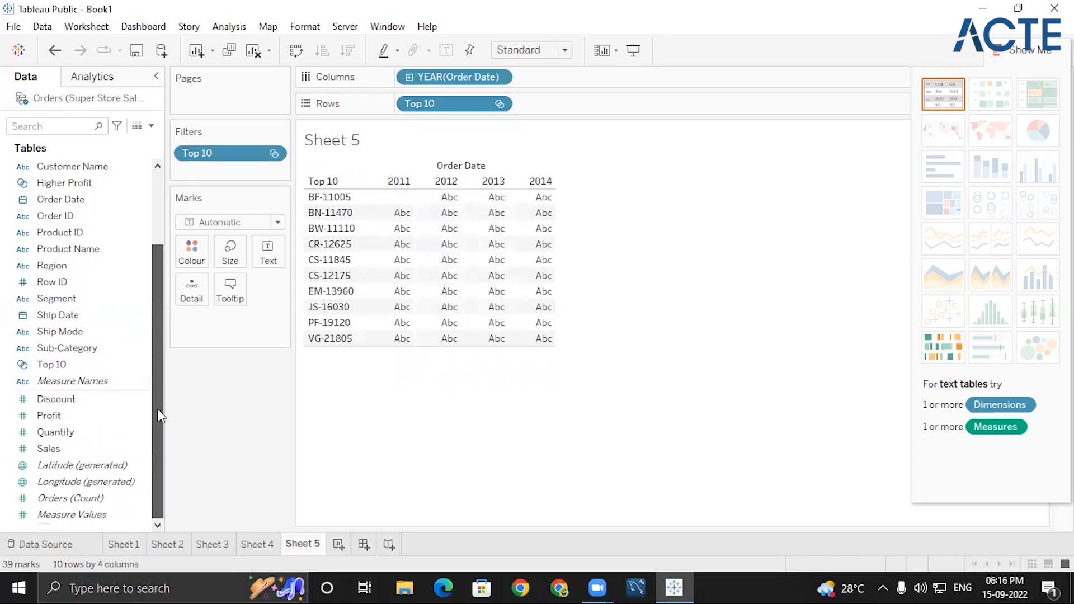
double_click(64, 448)
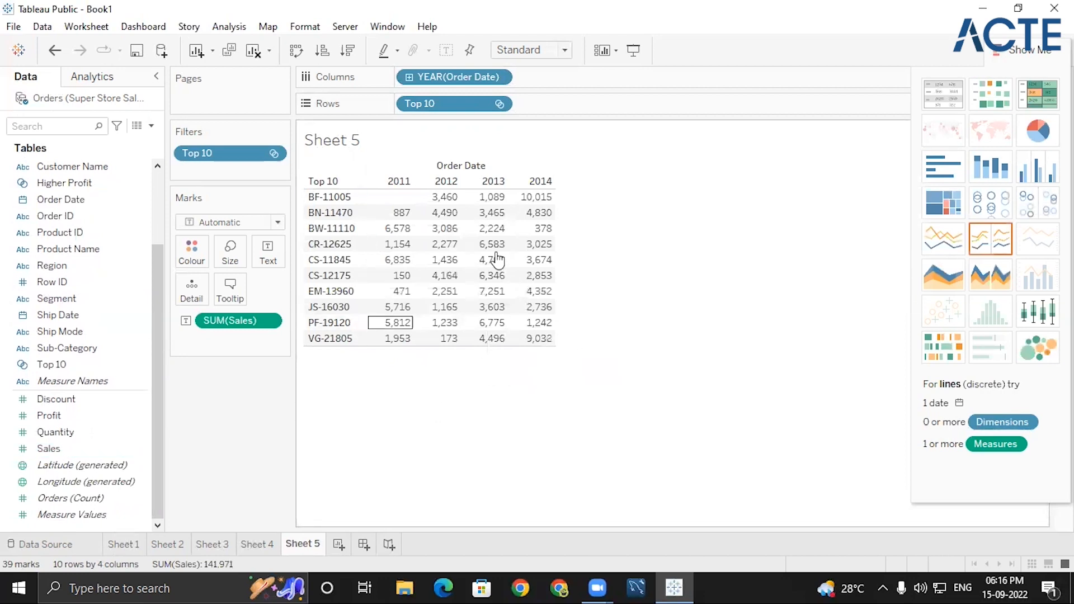
Add Customer Name to the rows beside the Top 10 set members
mouse_move(403, 240)
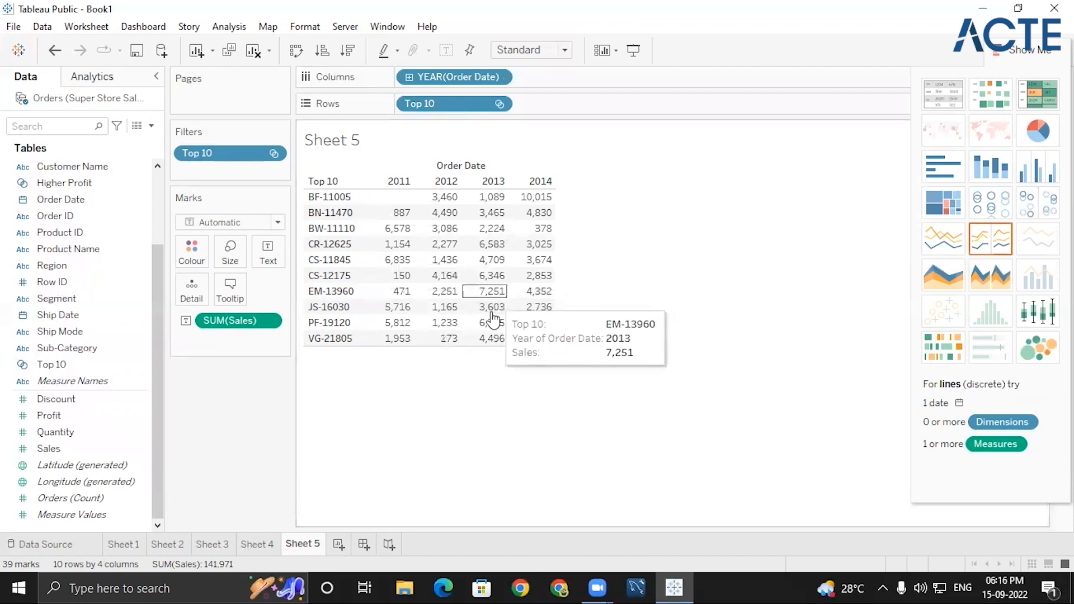
mouse_move(506, 211)
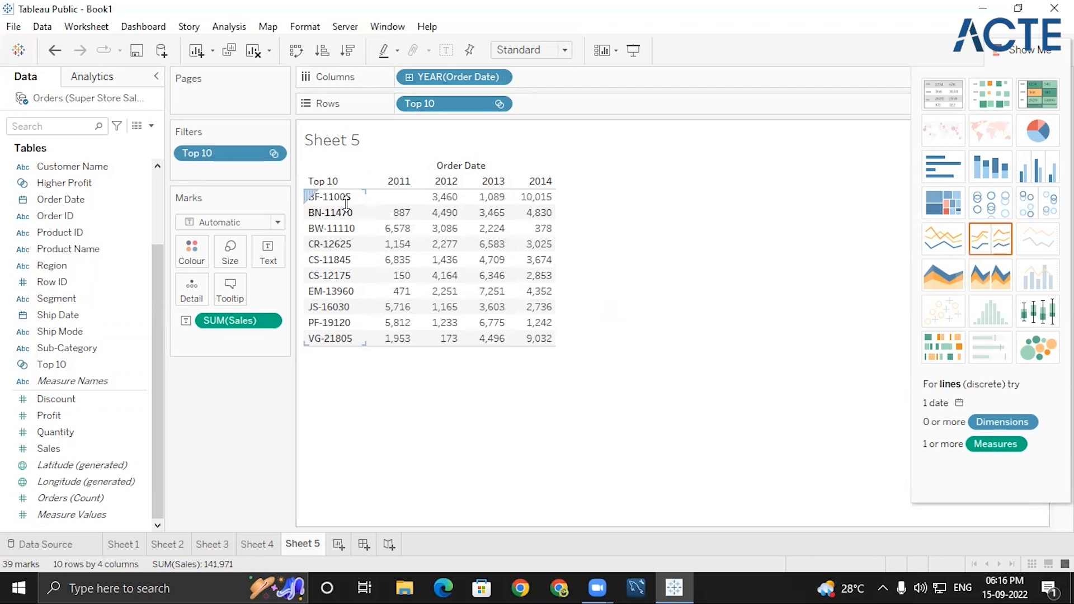
double_click(85, 167)
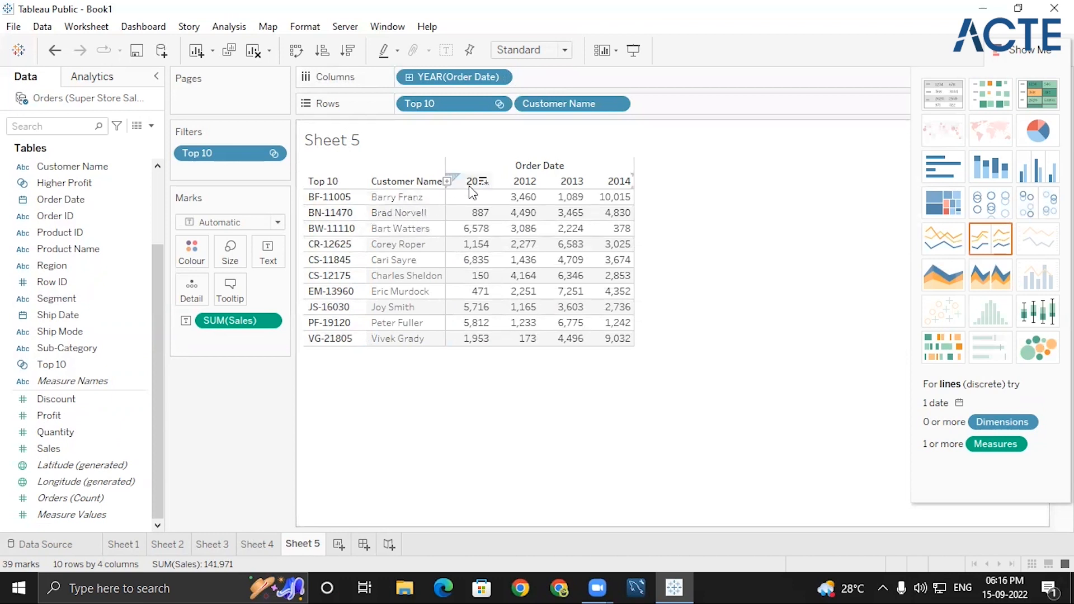
mouse_move(537, 206)
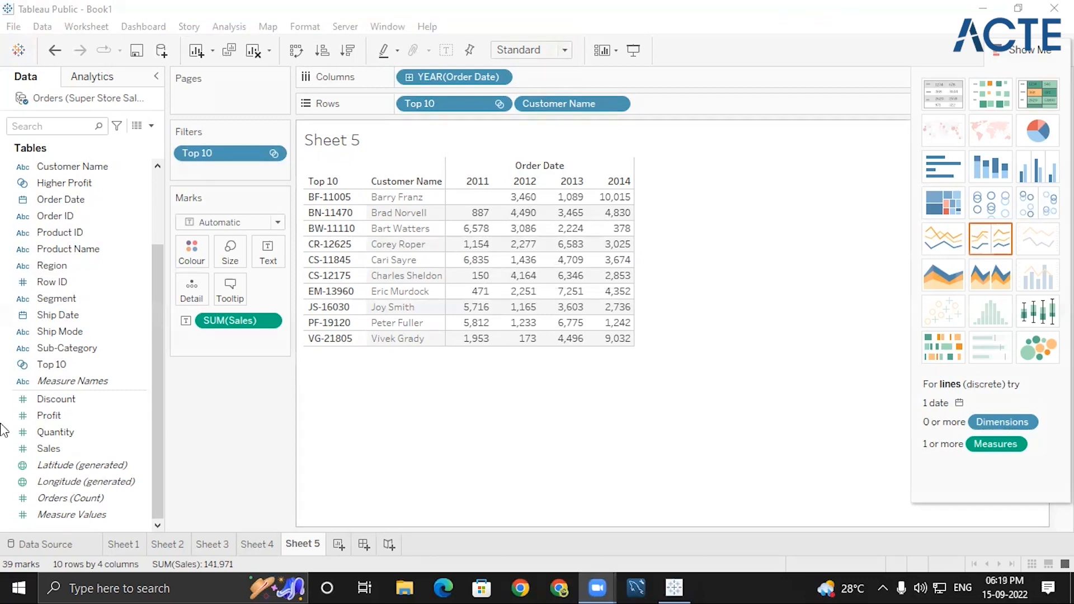
left_click(56, 451)
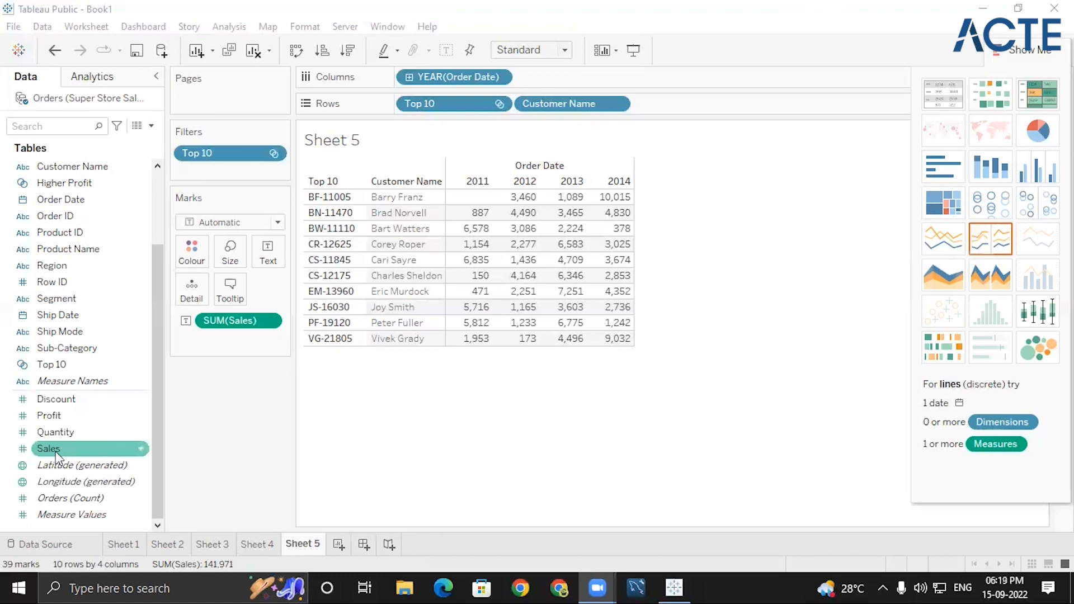
left_click(55, 451)
left_click_drag(157, 336, 157, 263)
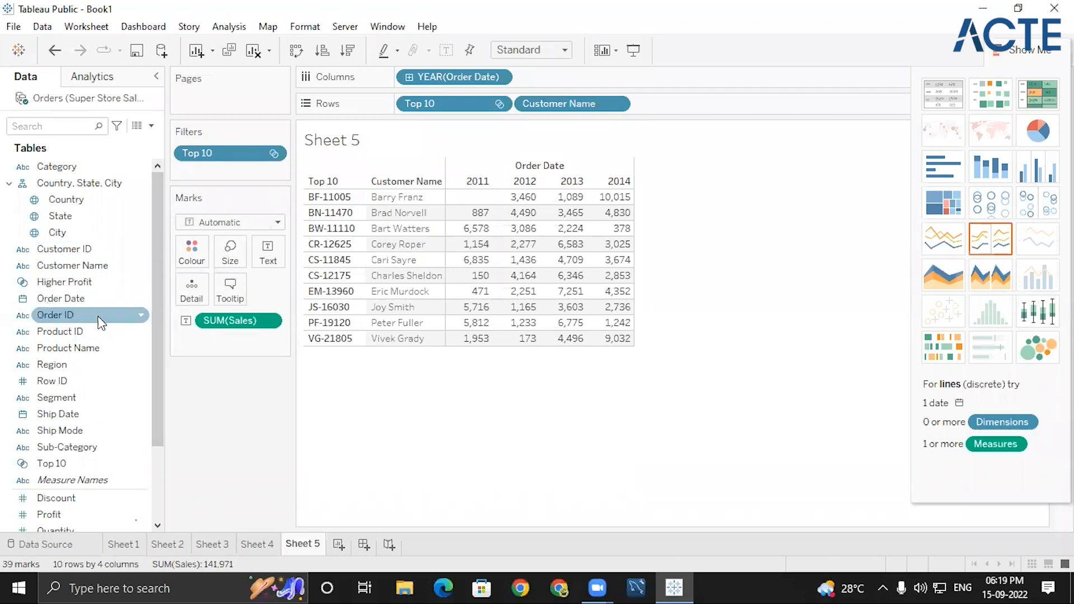
left_click(139, 332)
left_click(143, 336)
left_click(193, 421)
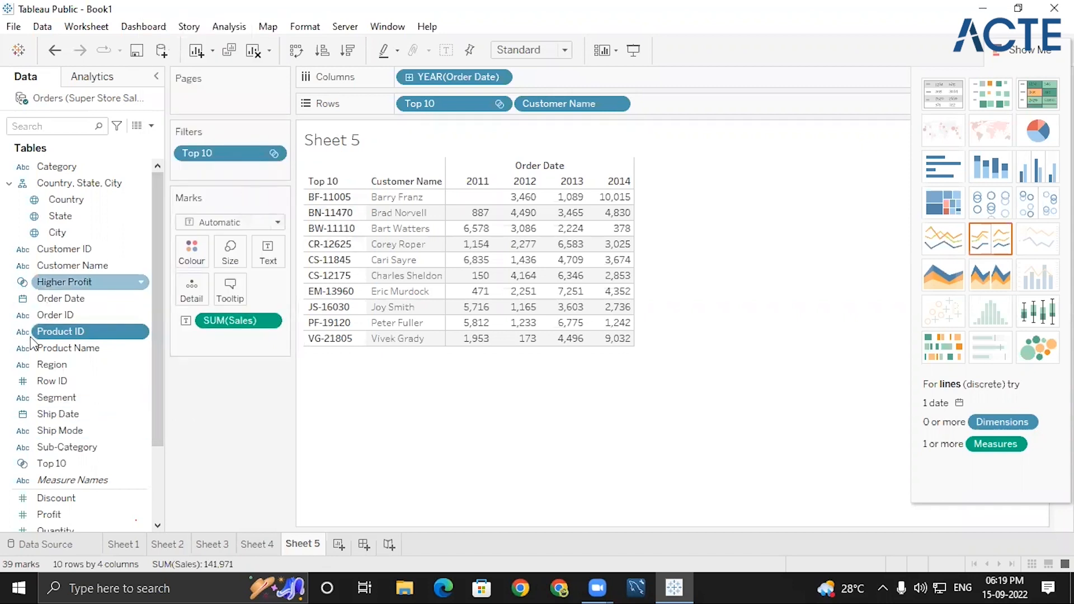
scroll(154, 445, "down", 3)
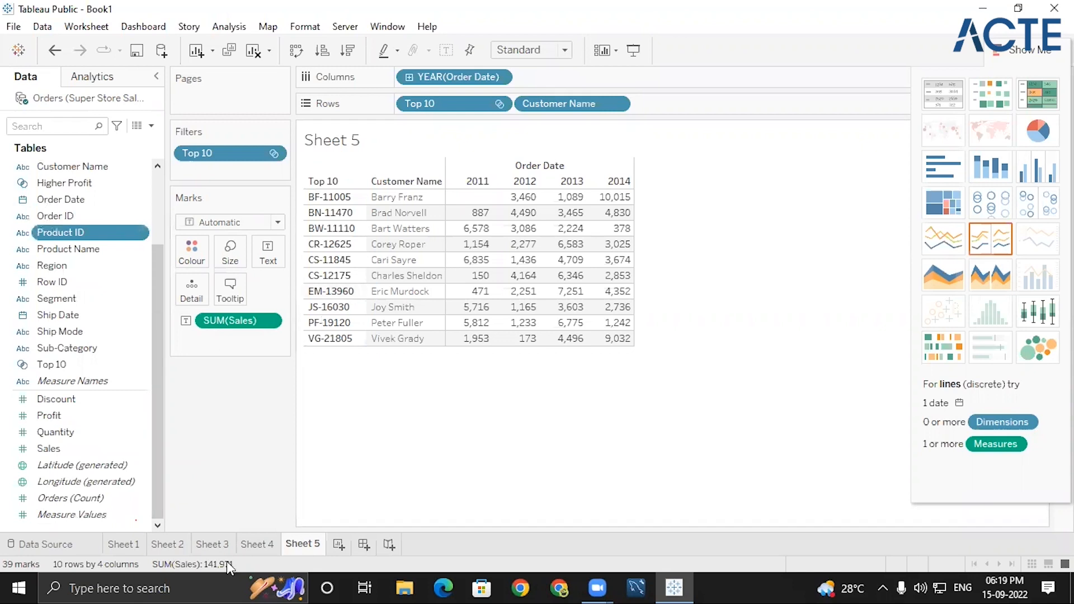
Add a new worksheet and show Sales by Segment in a text table
left_click(339, 545)
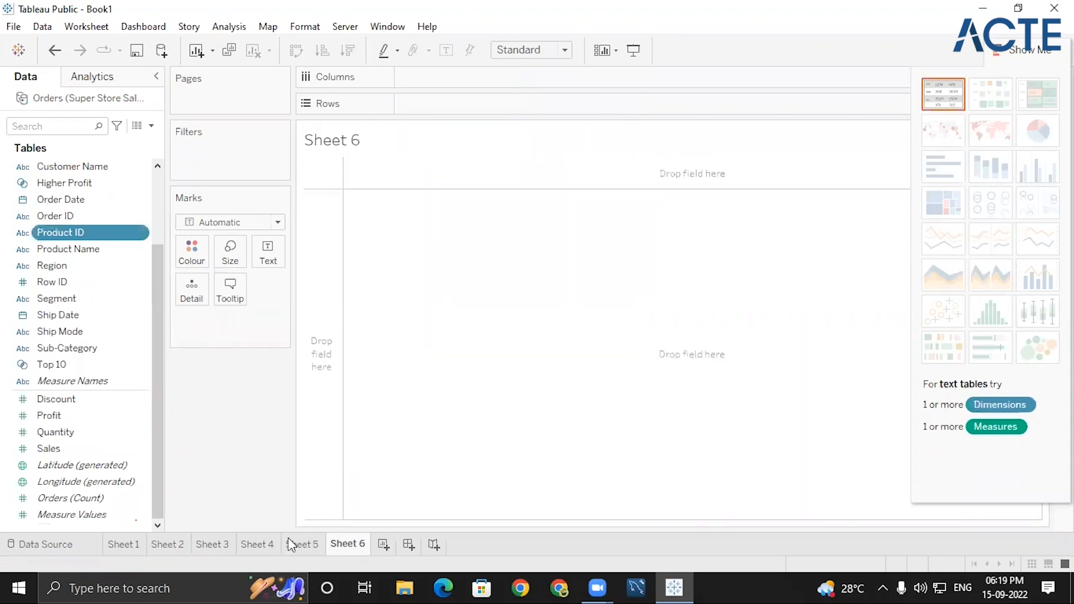
double_click(62, 297)
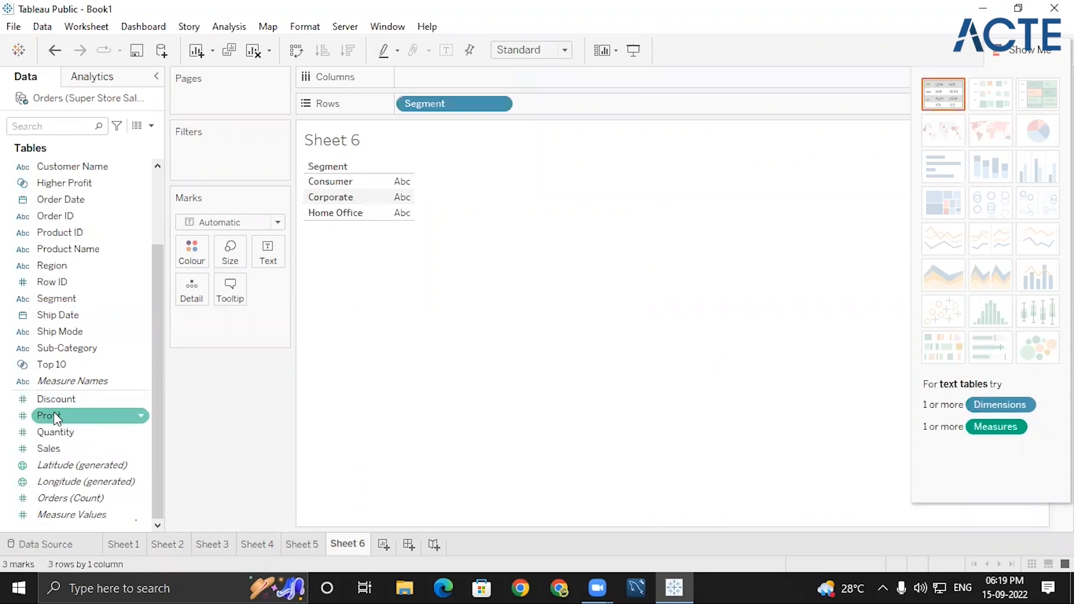
left_click_drag(49, 448, 268, 253)
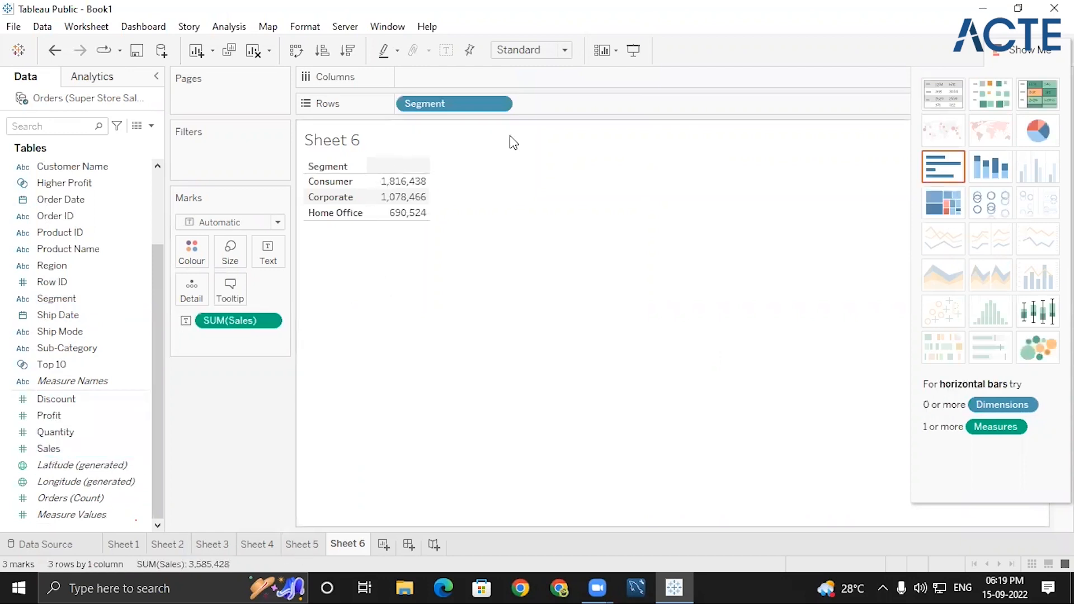
Replace Segment with Sub-Category on the rows and add Profit and Quantity alongside Sales in the table
left_click(498, 104)
left_click(462, 392)
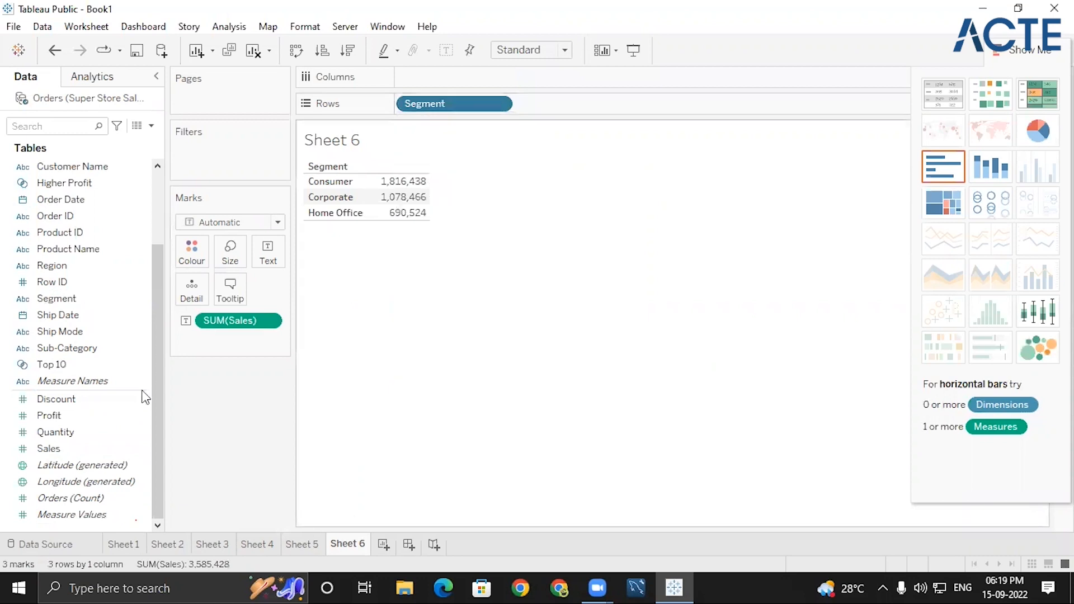
double_click(83, 349)
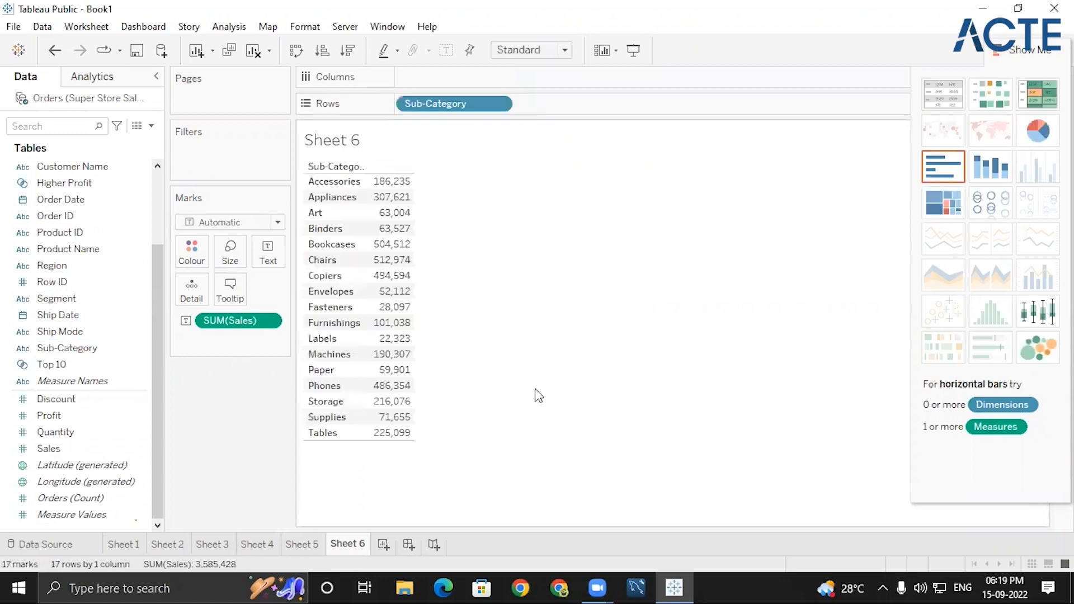
left_click(60, 416)
double_click(60, 416)
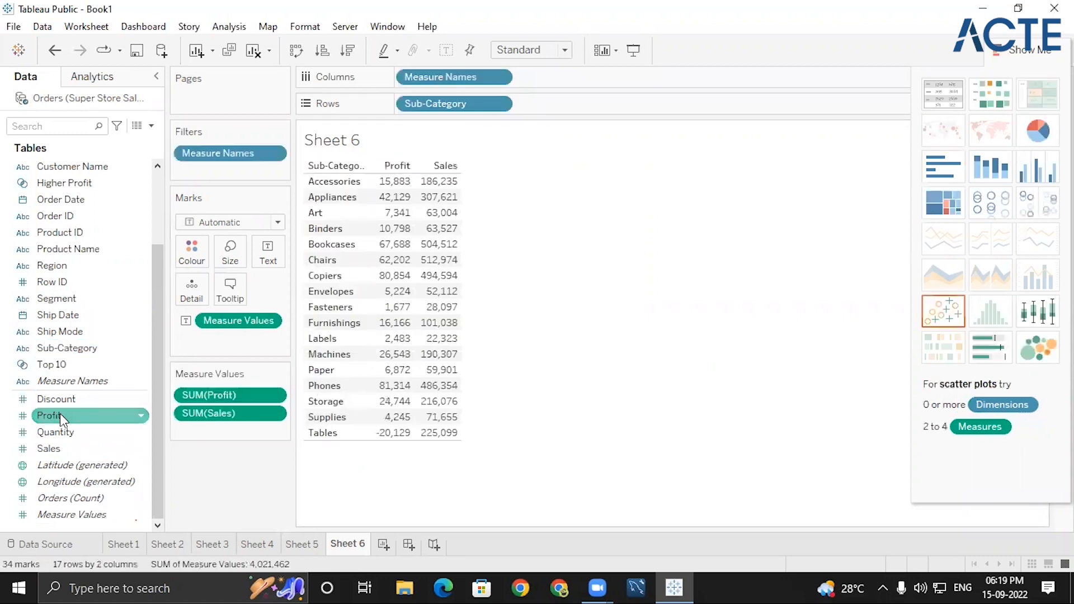
left_click(59, 433)
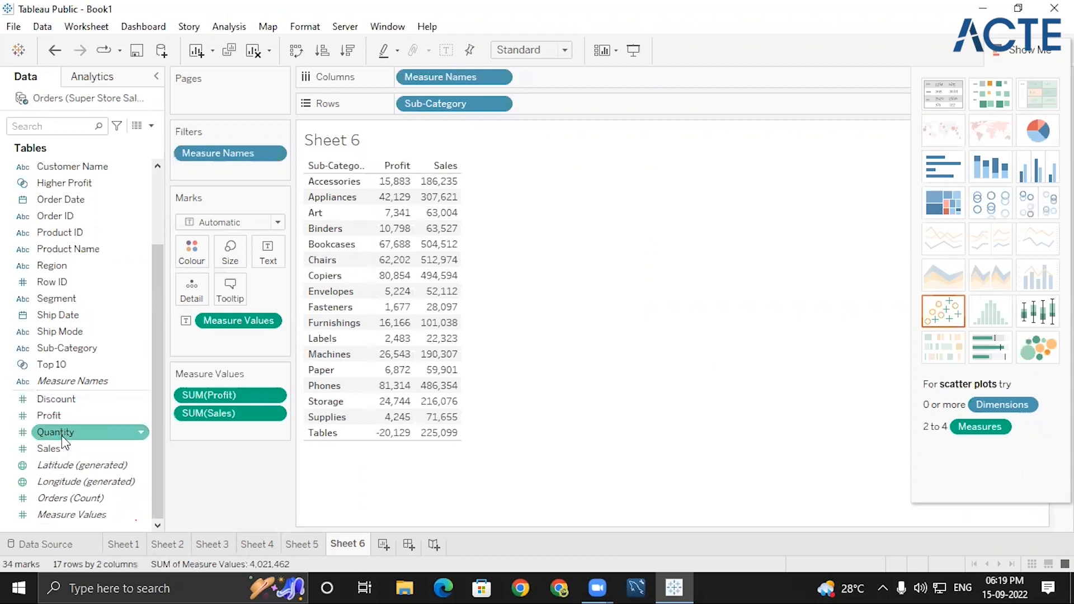
double_click(61, 436)
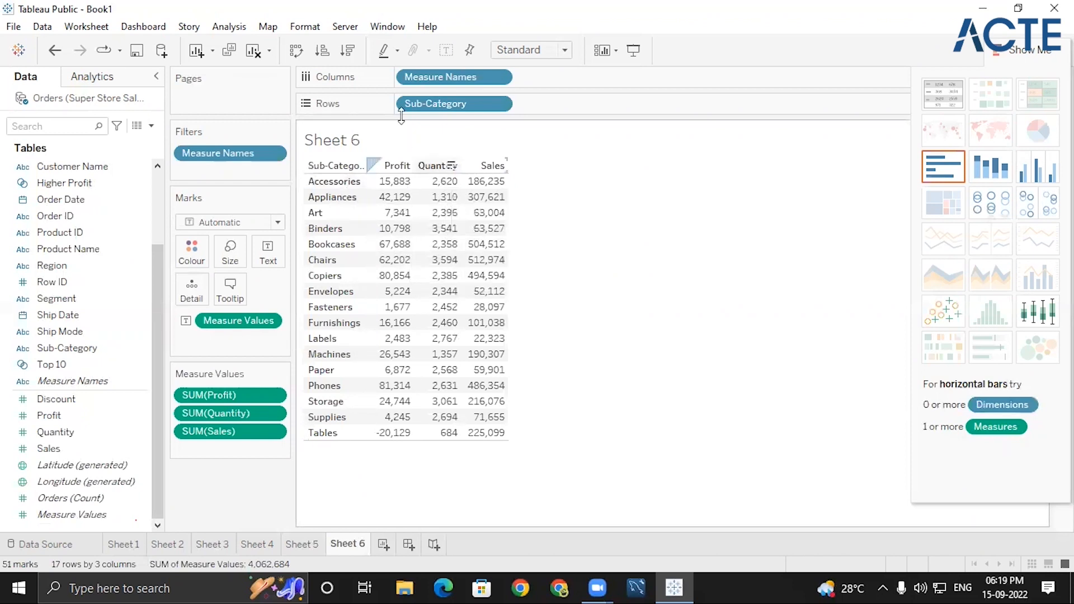
Sort the sub-categories in descending order and select the rows from Chairs through Machines
left_click(347, 52)
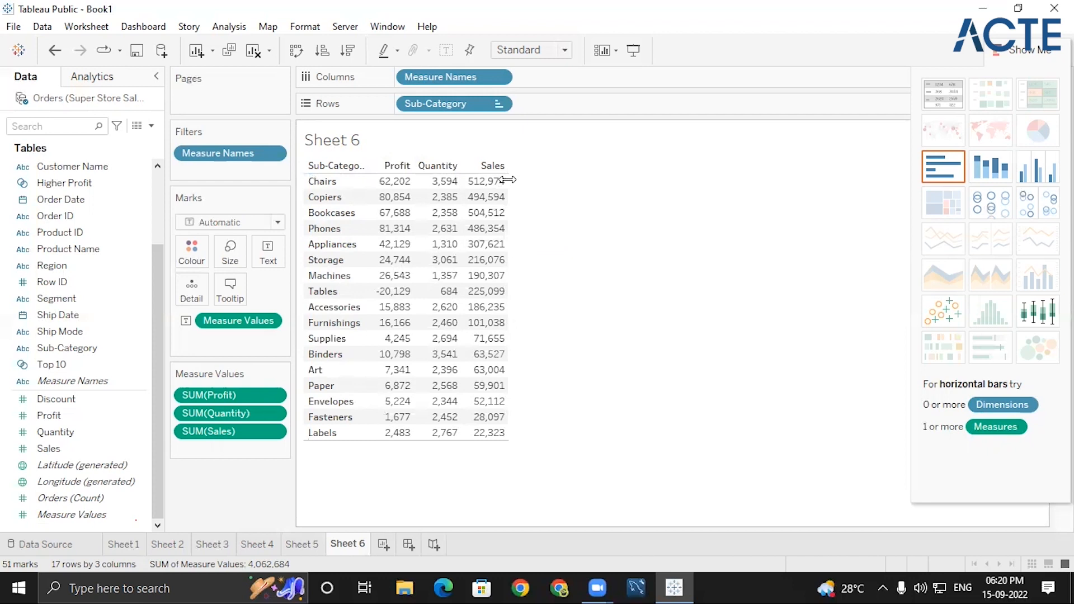
left_click(337, 183)
left_click(337, 206, "shift")
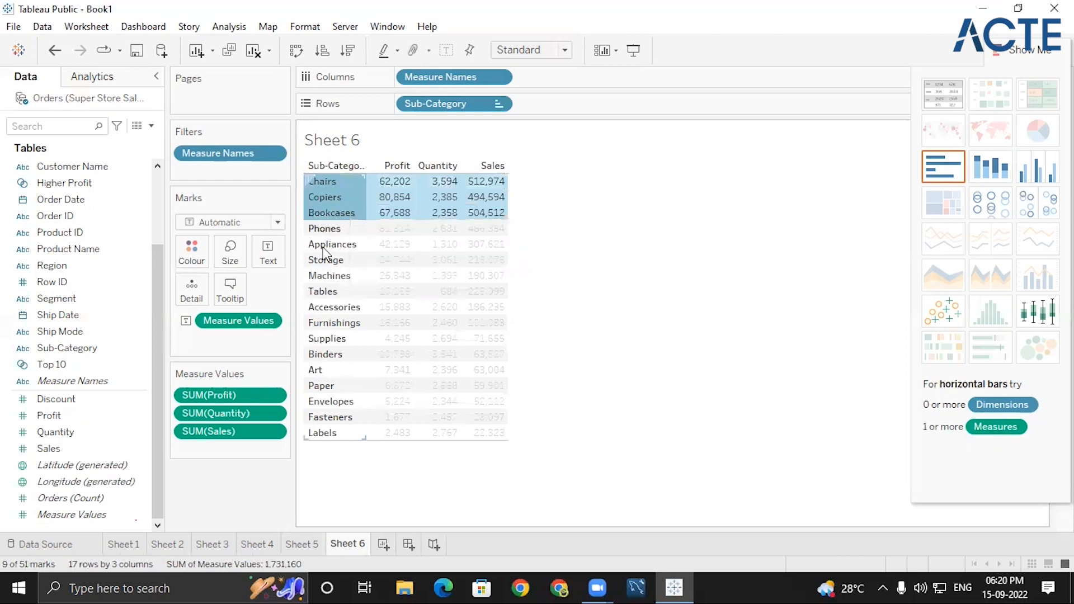
left_click(337, 229, "shift")
left_click(333, 244, "shift")
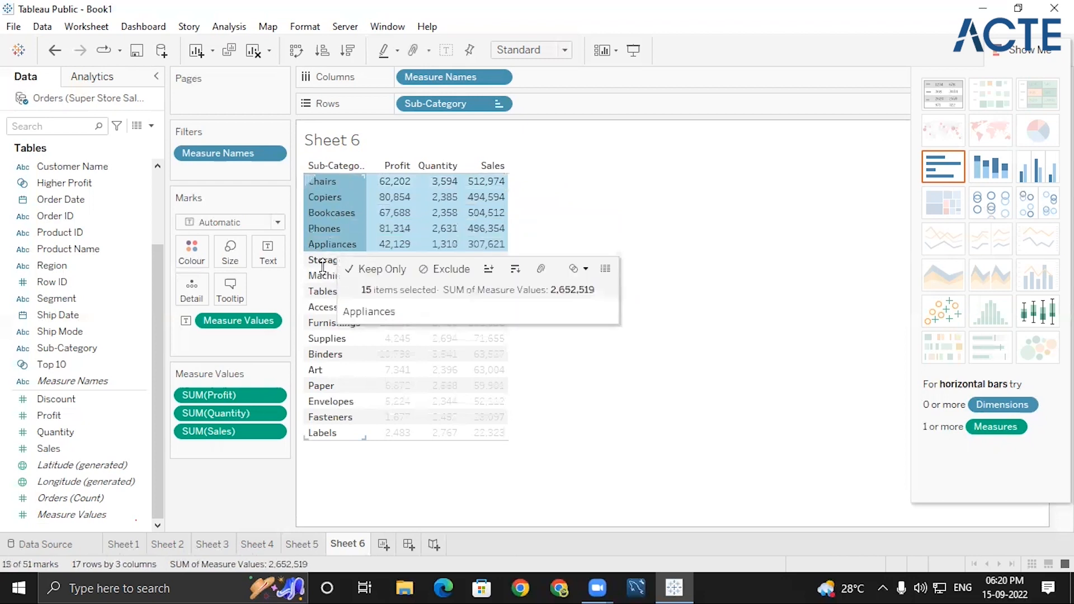
left_click(324, 263, "shift")
left_click(321, 277, "shift")
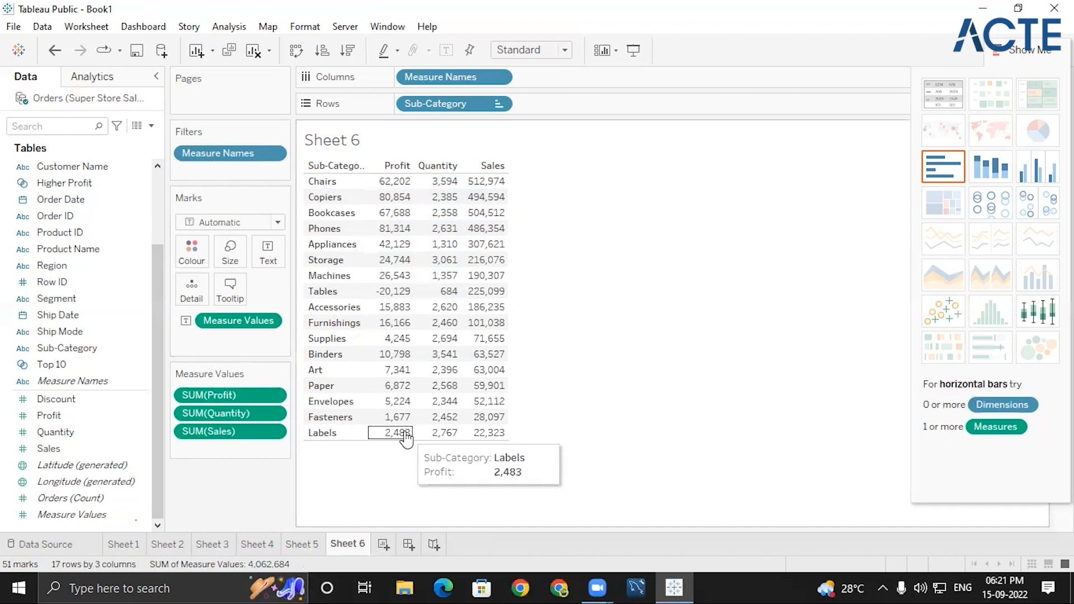
Delete the Sheet 6 worksheet holding the sub-category table
right_click(350, 545)
mouse_move(414, 535)
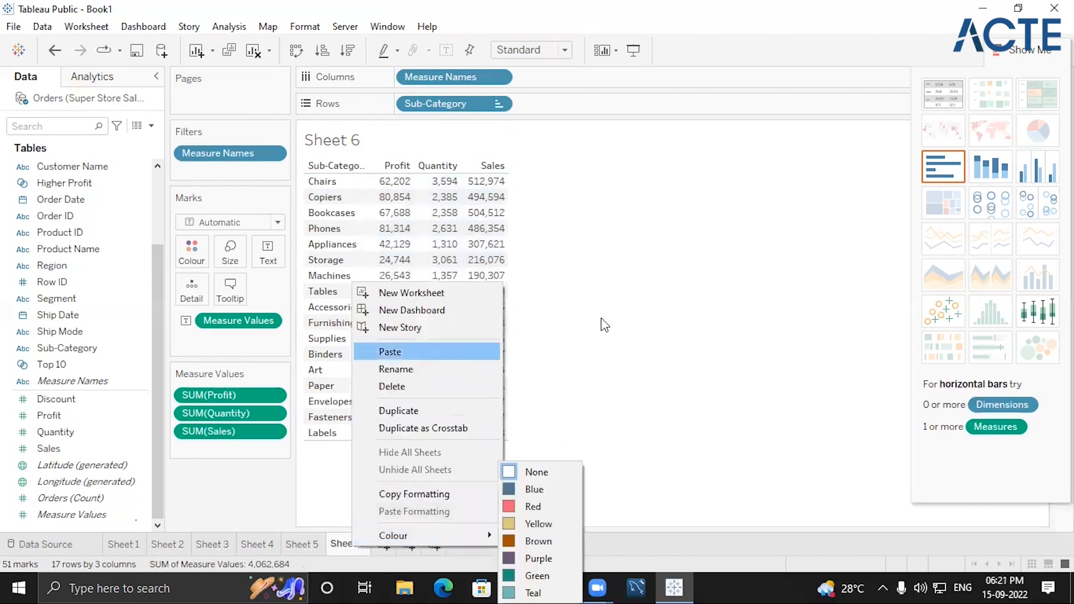
left_click(427, 386)
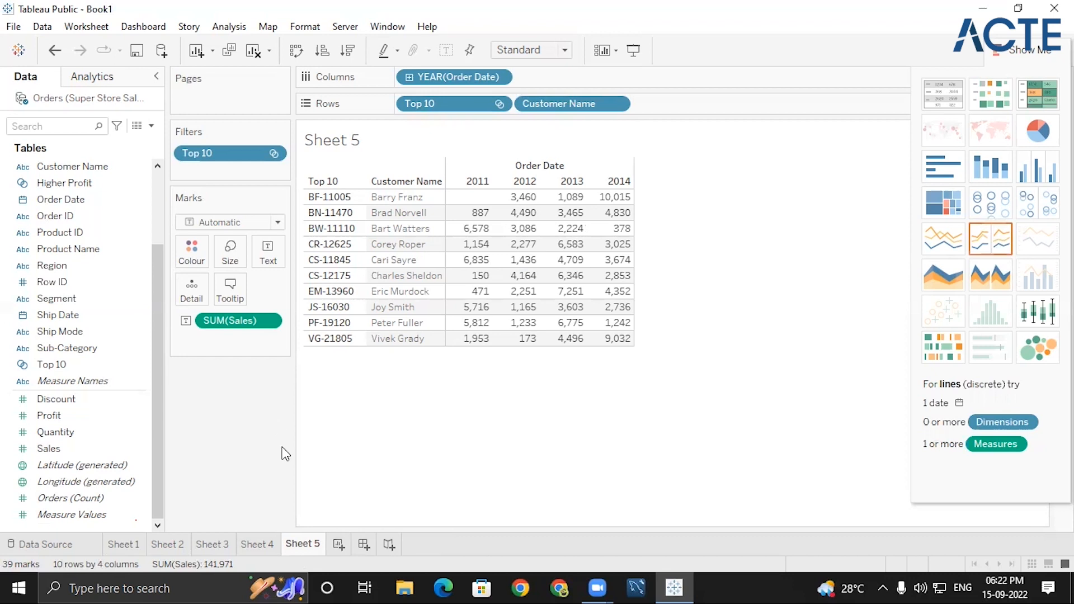
Add a new worksheet and list Product ID on its rows
left_click(338, 544)
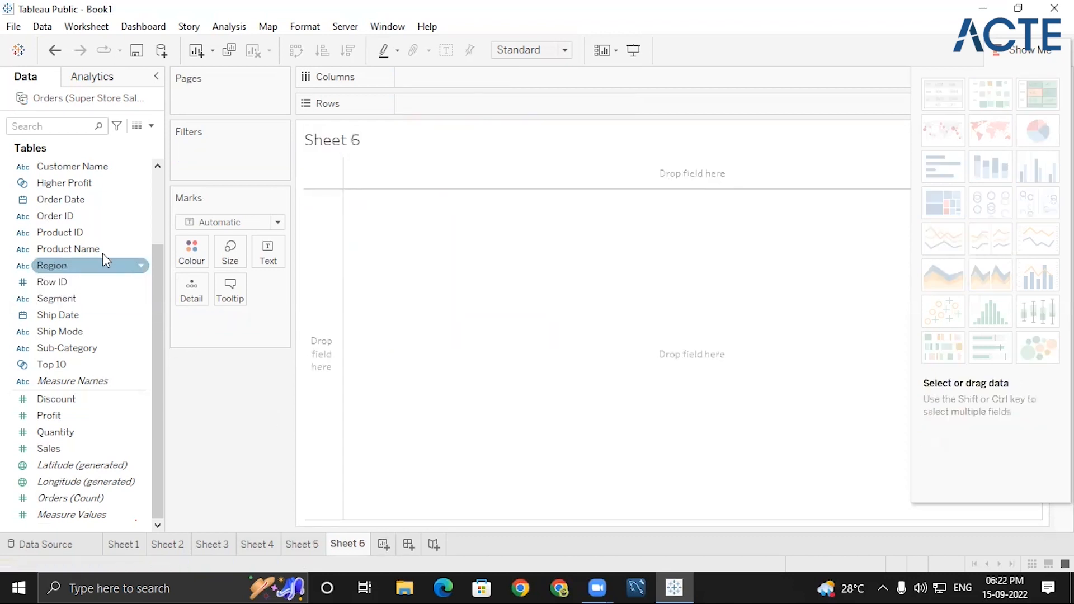
double_click(75, 234)
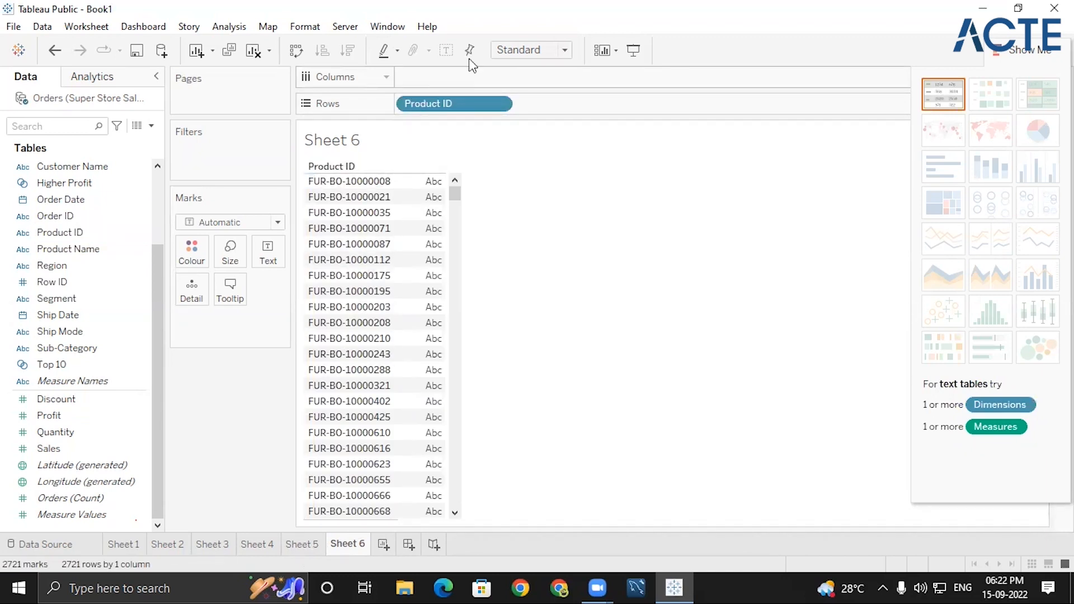
left_click(496, 104)
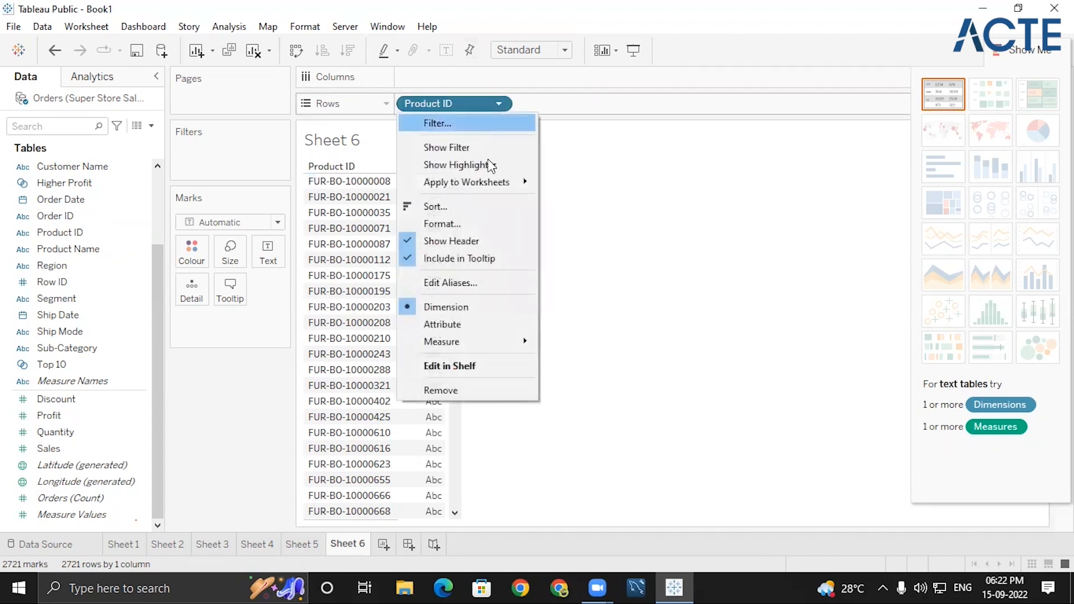
left_click(441, 390)
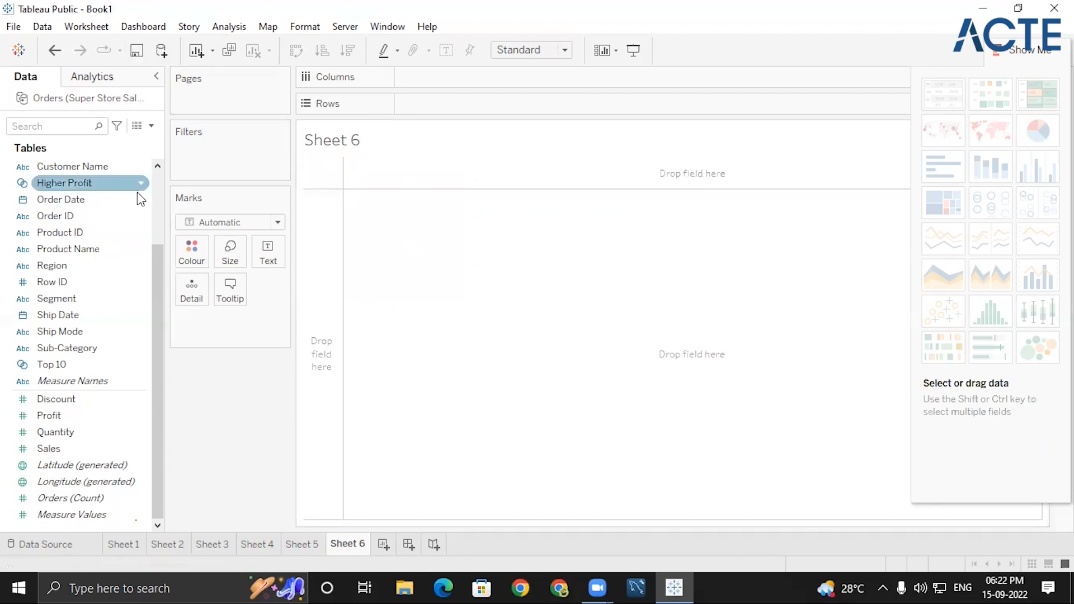
left_click(84, 232)
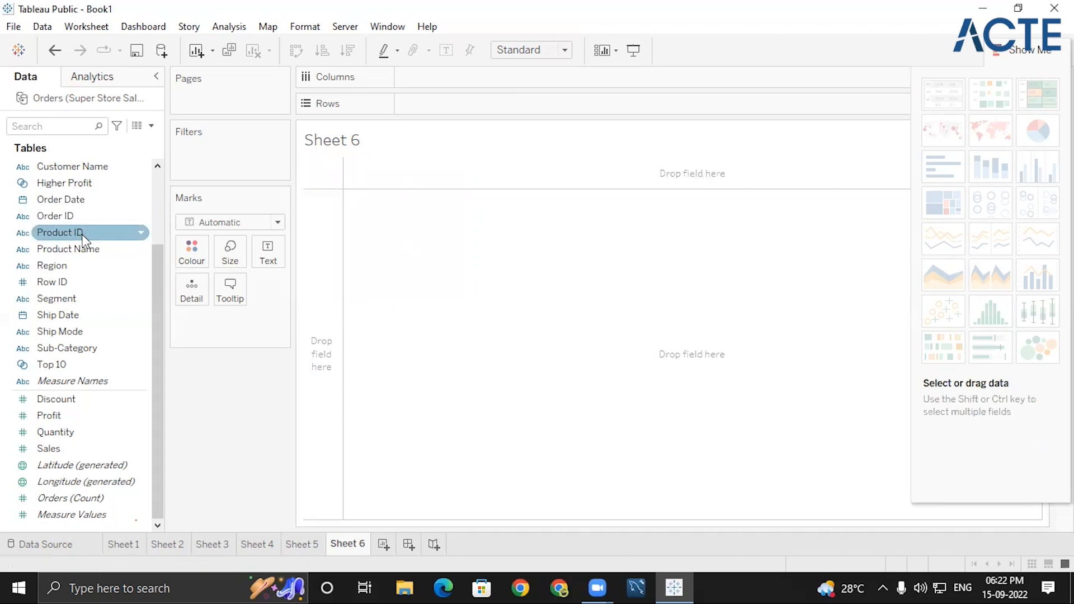
double_click(84, 235)
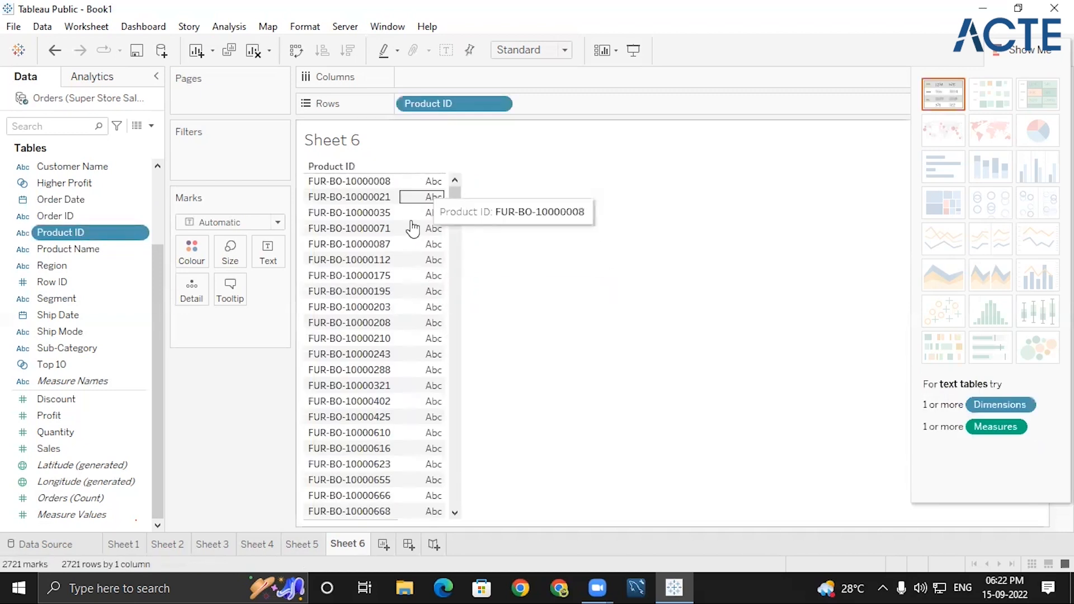
Start a new set from Product ID, limited by field to the top 10 by sum of Sales
left_click(141, 234)
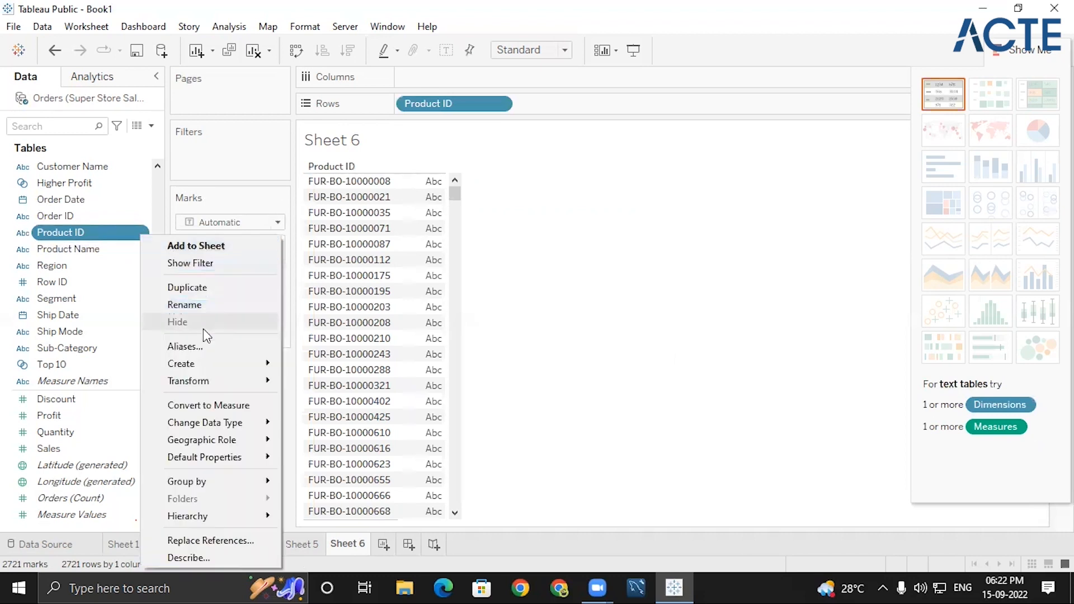
mouse_move(208, 368)
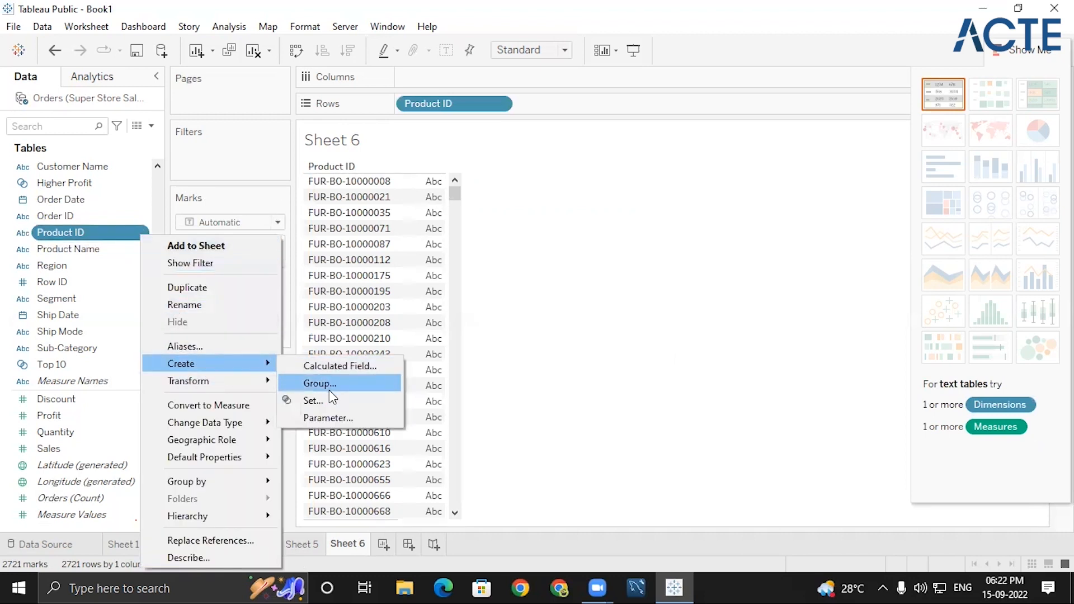
left_click(316, 402)
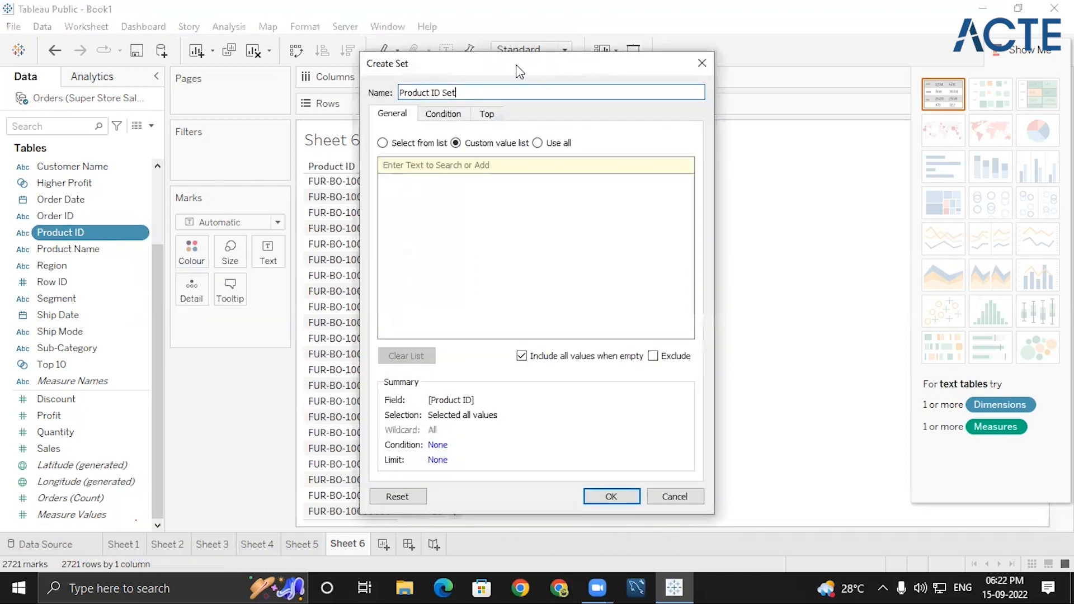
left_click_drag(521, 69, 398, 78)
left_click(366, 123)
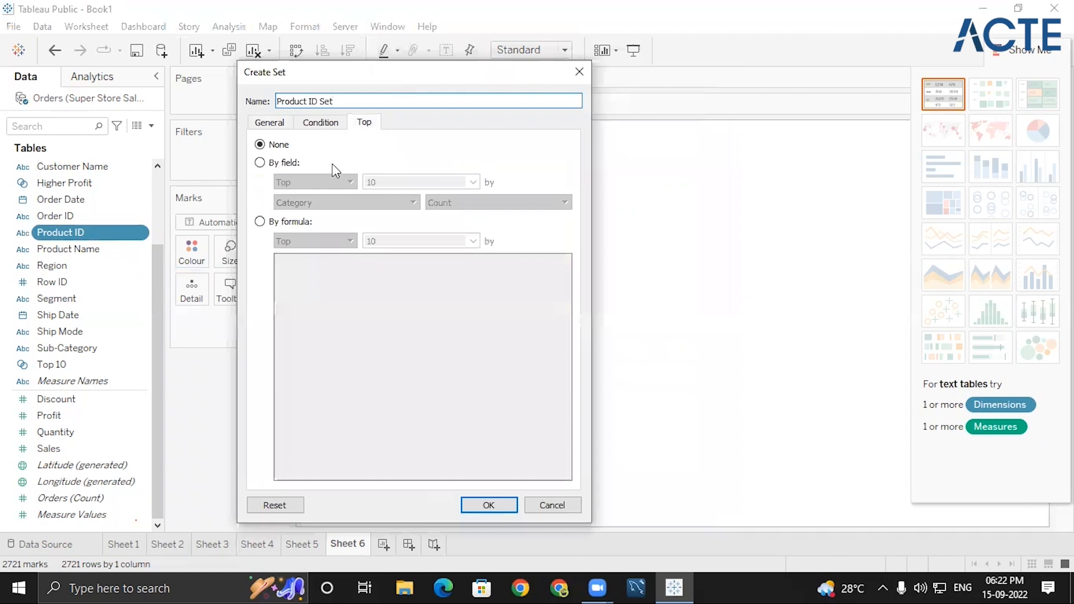
left_click(259, 162)
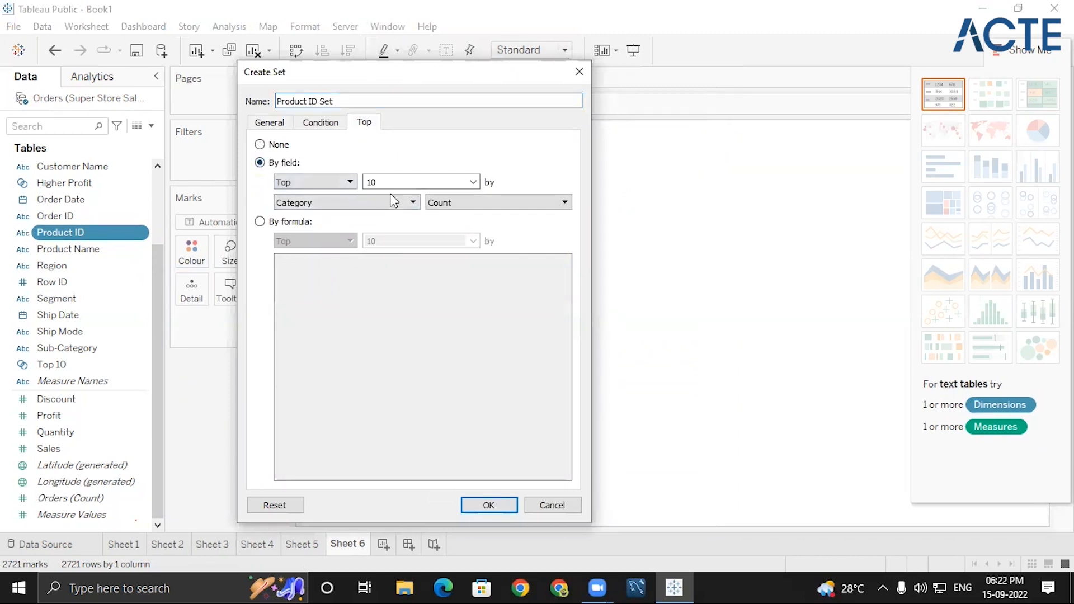
left_click(394, 201)
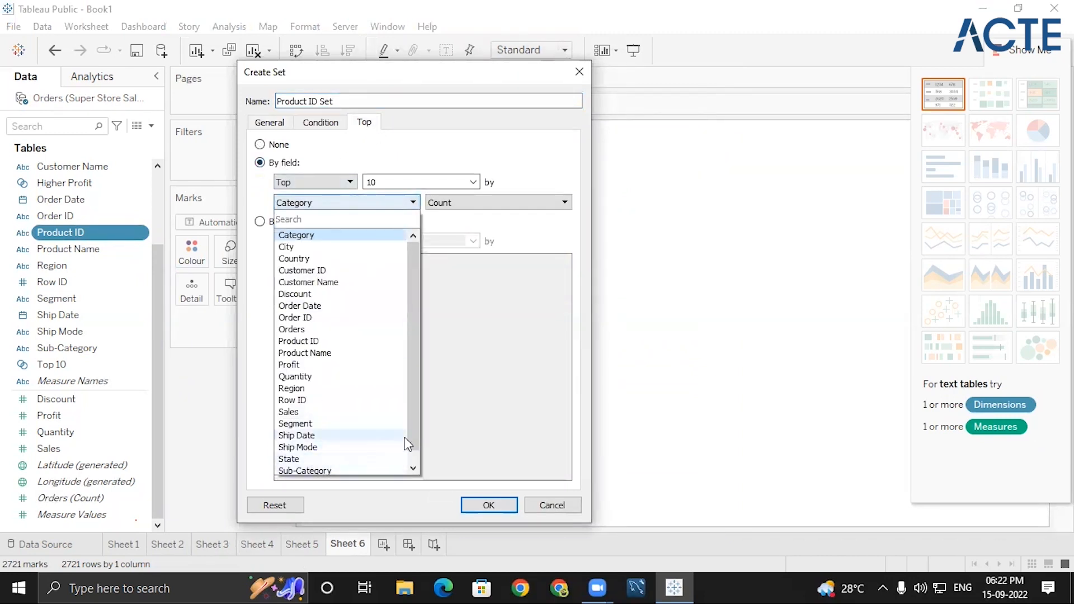
scroll(403, 439, "down", 1)
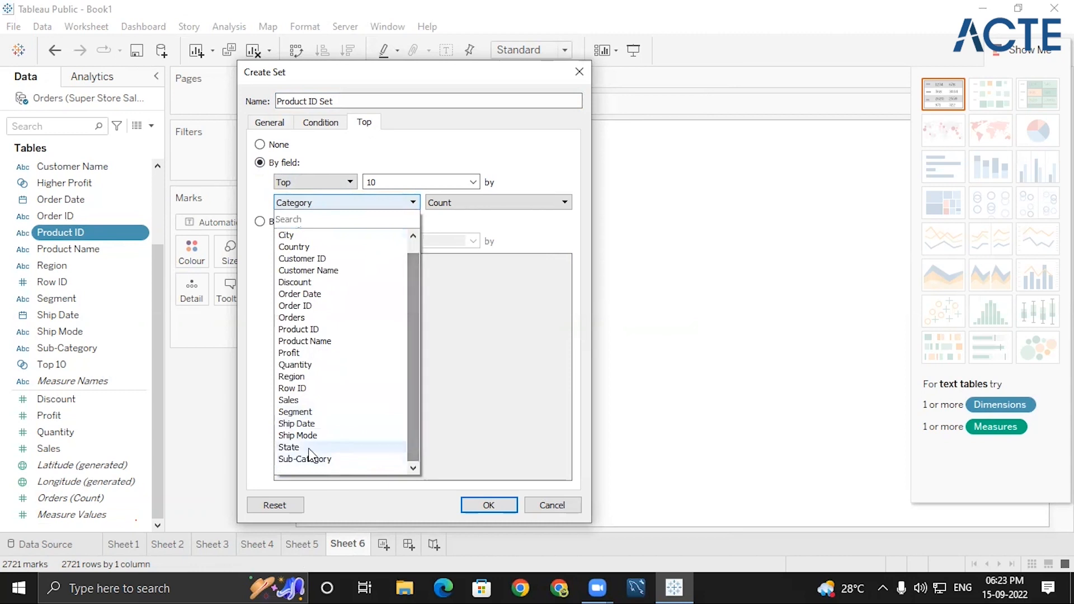
left_click(296, 401)
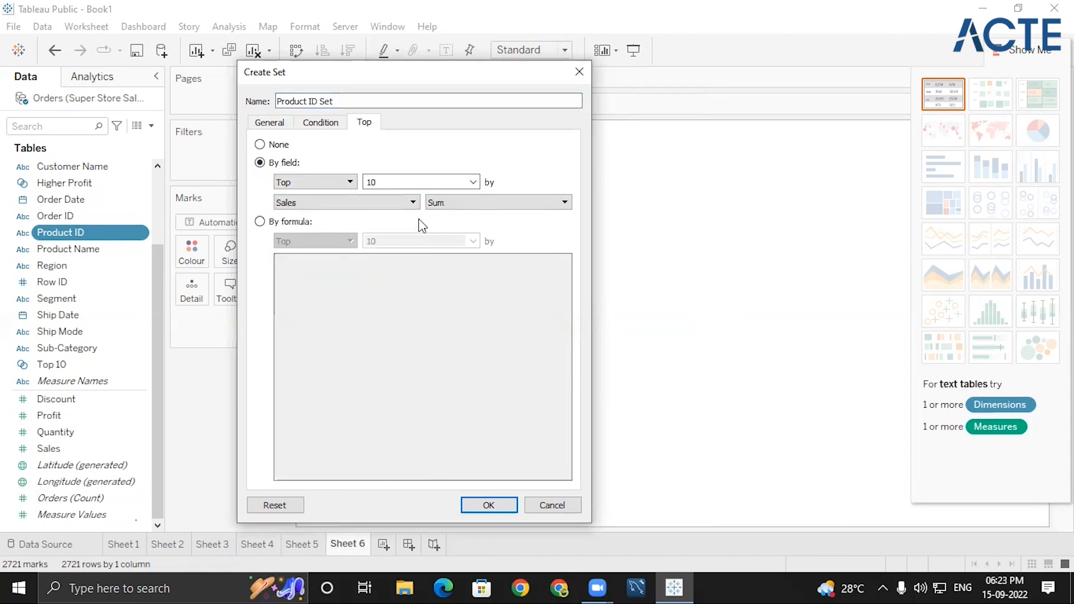
Name the new set "Top 10 ProductwiseSales" and create it
triple_click(319, 100)
key("BackSpace")
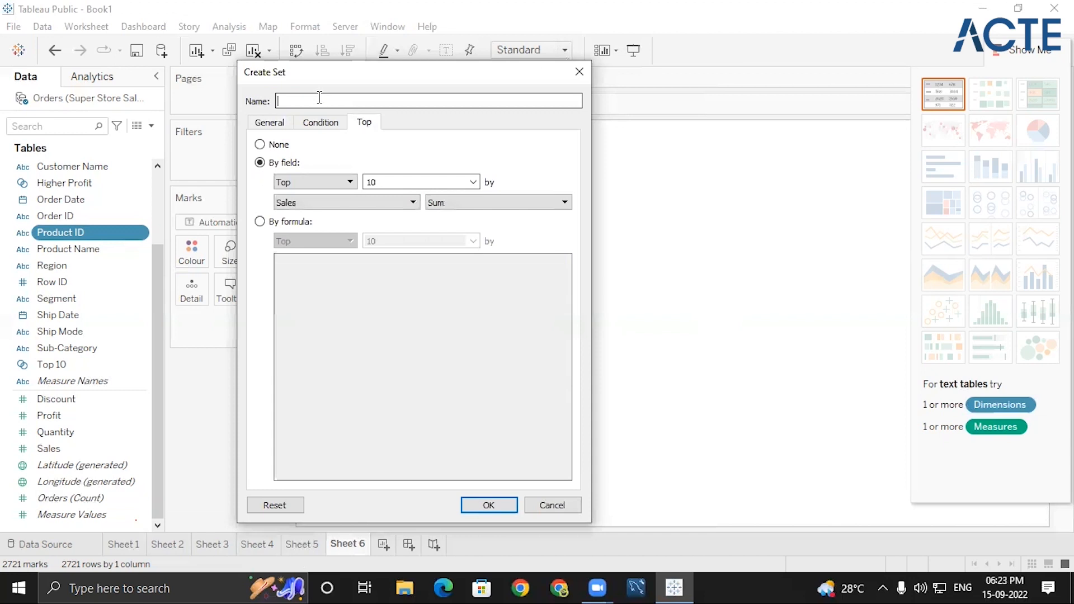
type("Top ")
type("10 PRodu")
type("ctr")
key("BackSpace")
key("BackSpace")
key("BackSpace")
key("BackSpace")
key("BackSpace")
key("BackSpace")
type("roductwise")
type("s")
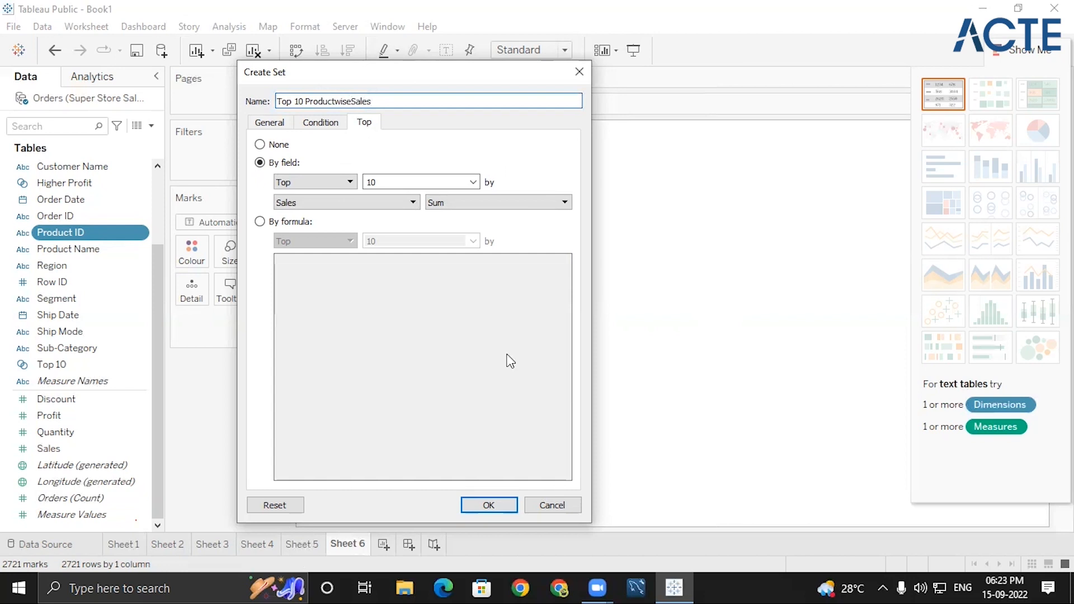
left_click_drag(455, 81, 453, 52)
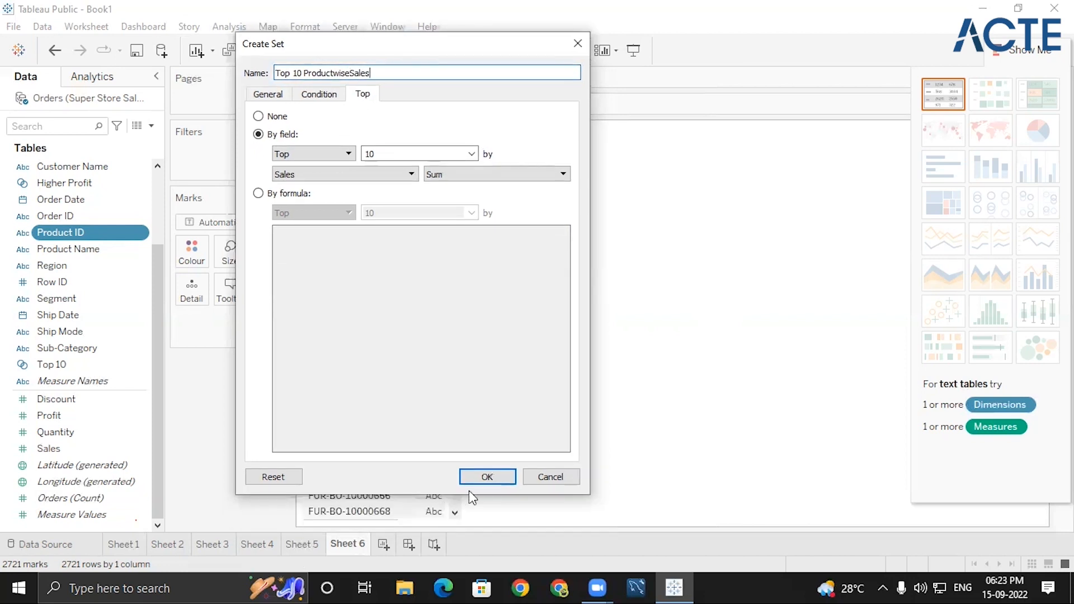
left_click(487, 477)
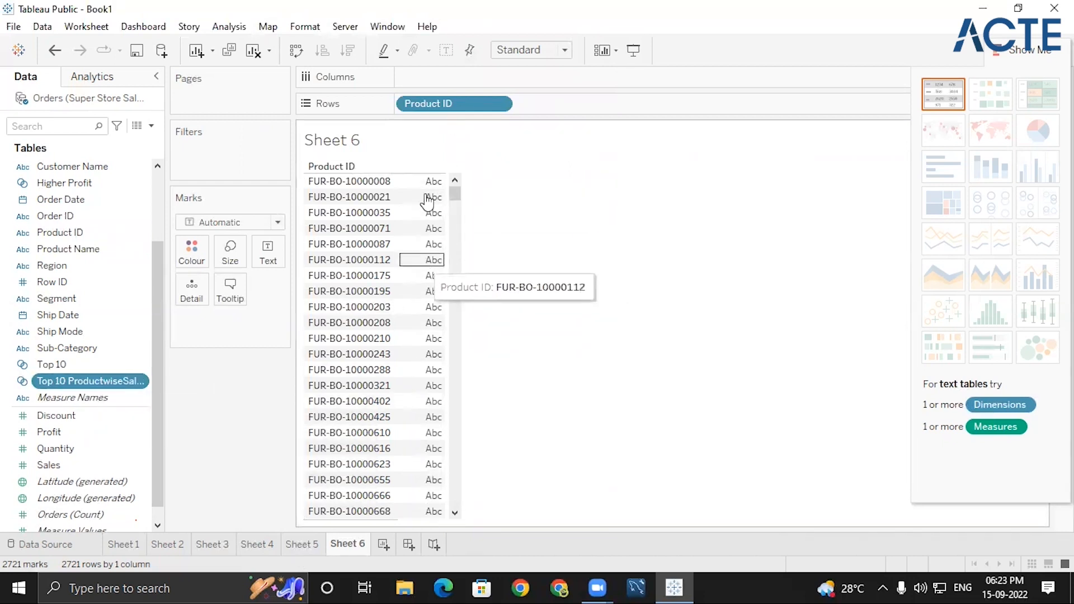
Replace Product ID on the rows with the Top 10 ProductwiseSales set
left_click(499, 104)
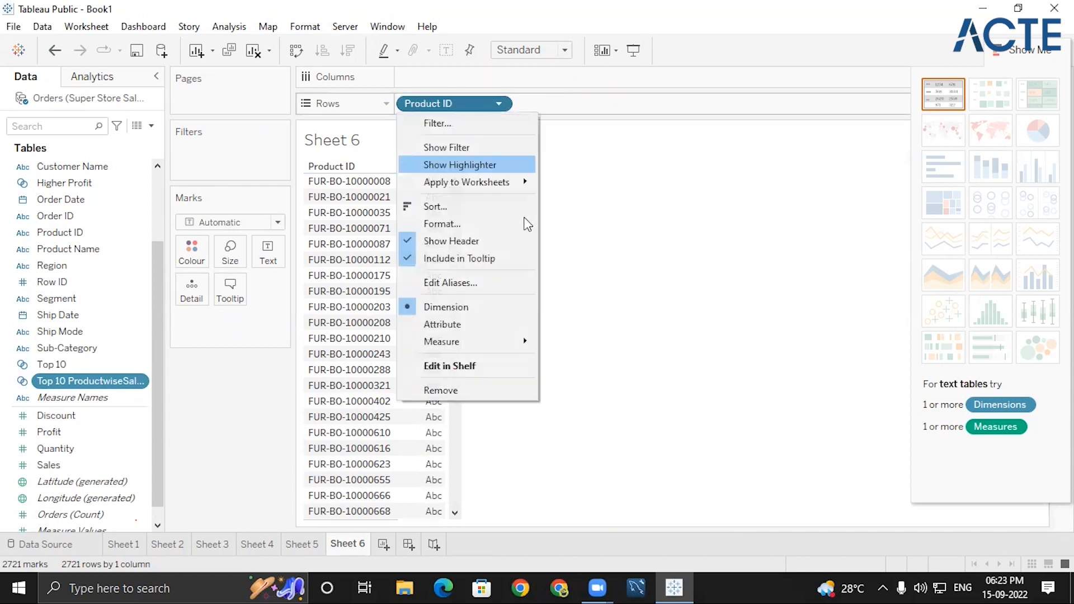
left_click(434, 392)
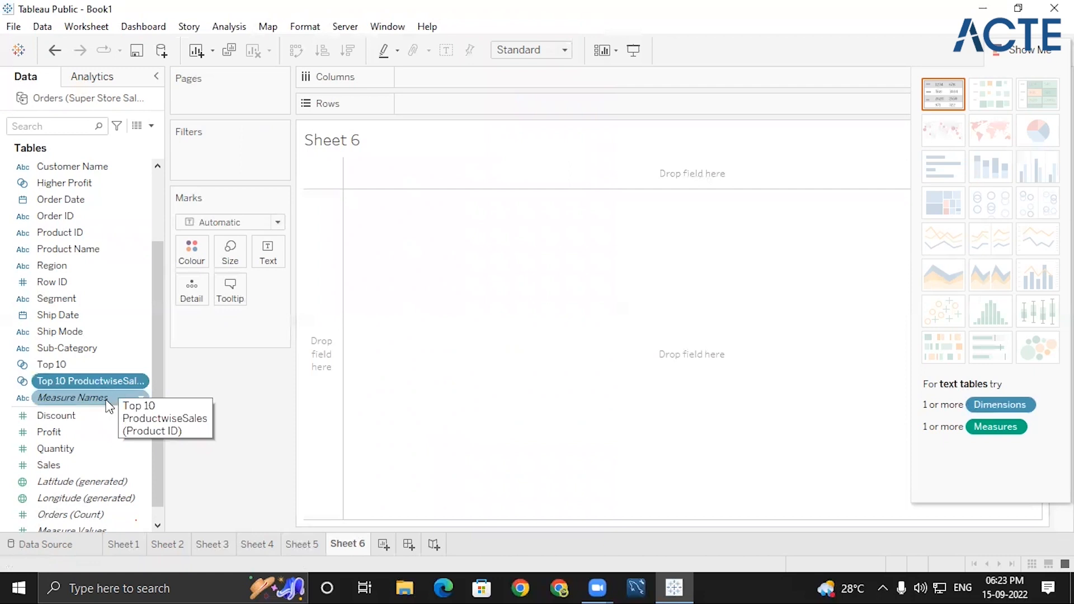
double_click(103, 382)
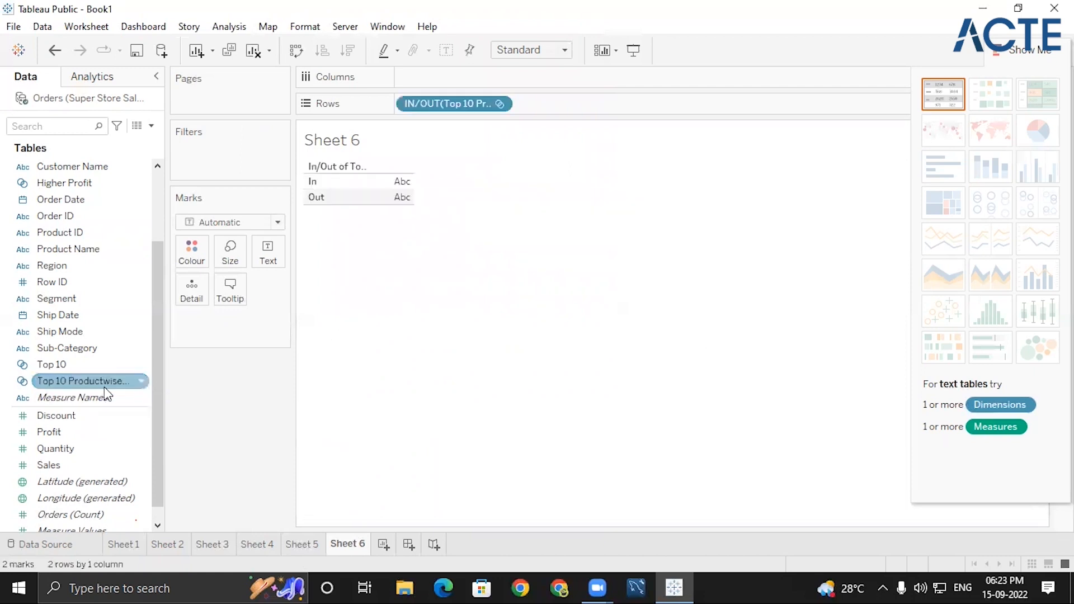
Add Sales to the Top 10 ProductwiseSales view, present it as a pie chart and show the mark labels
double_click(115, 464)
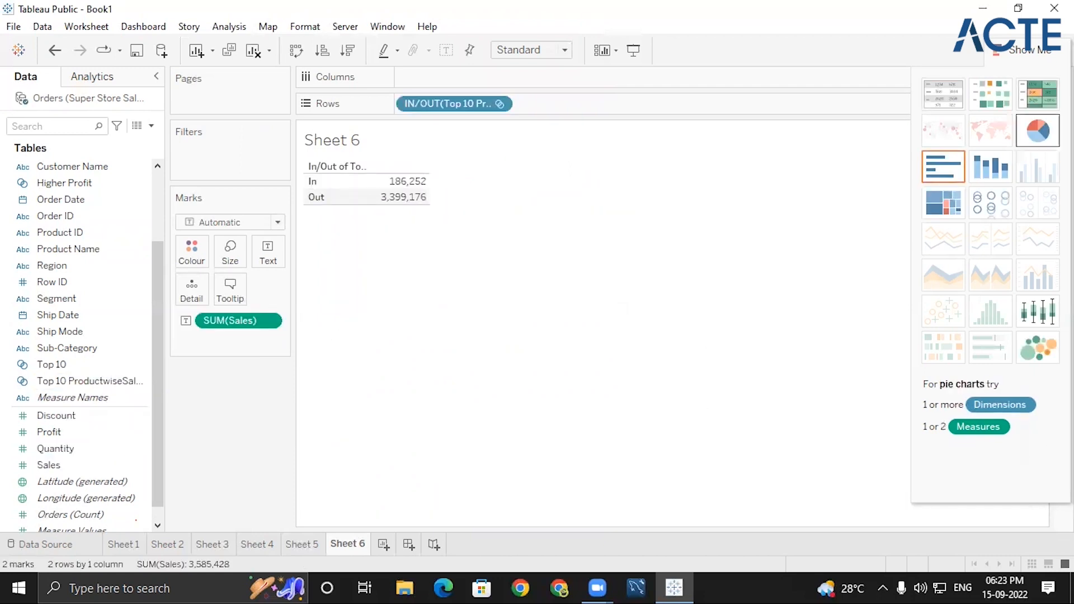
left_click(1037, 134)
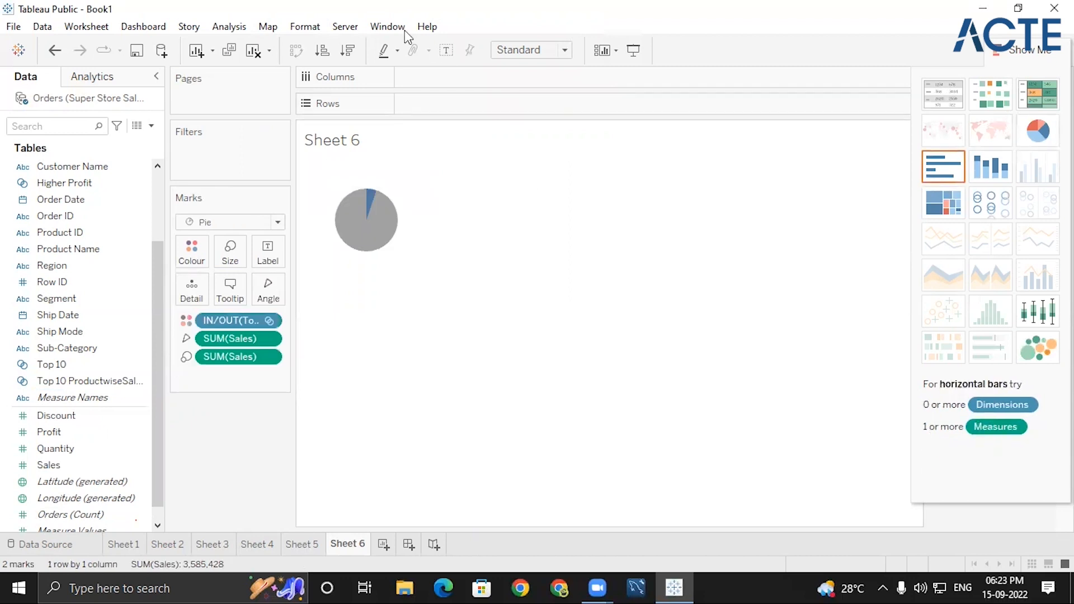
left_click(447, 50)
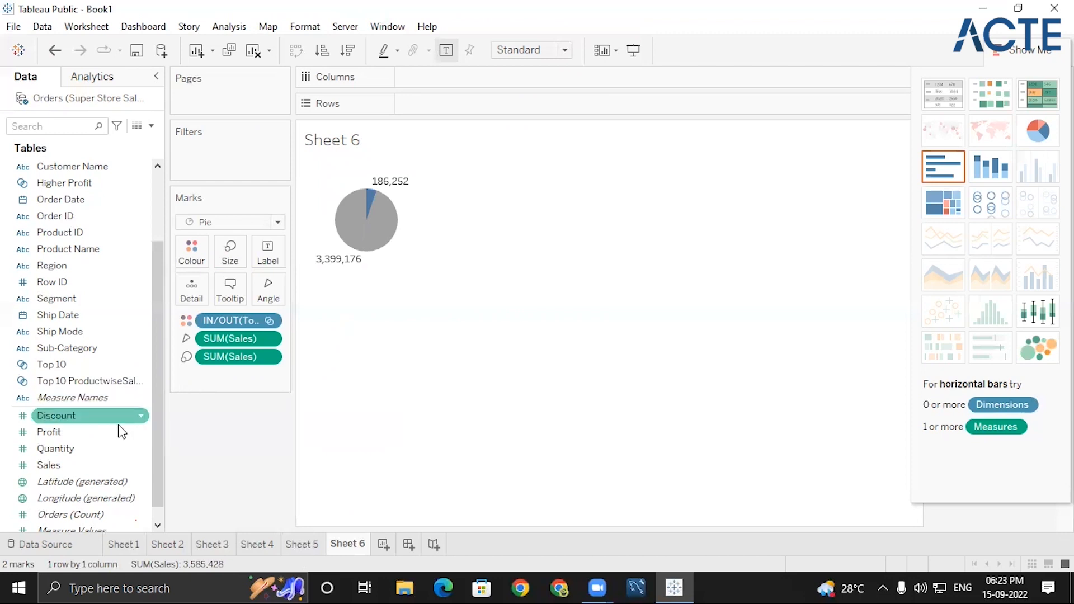
left_click(115, 449)
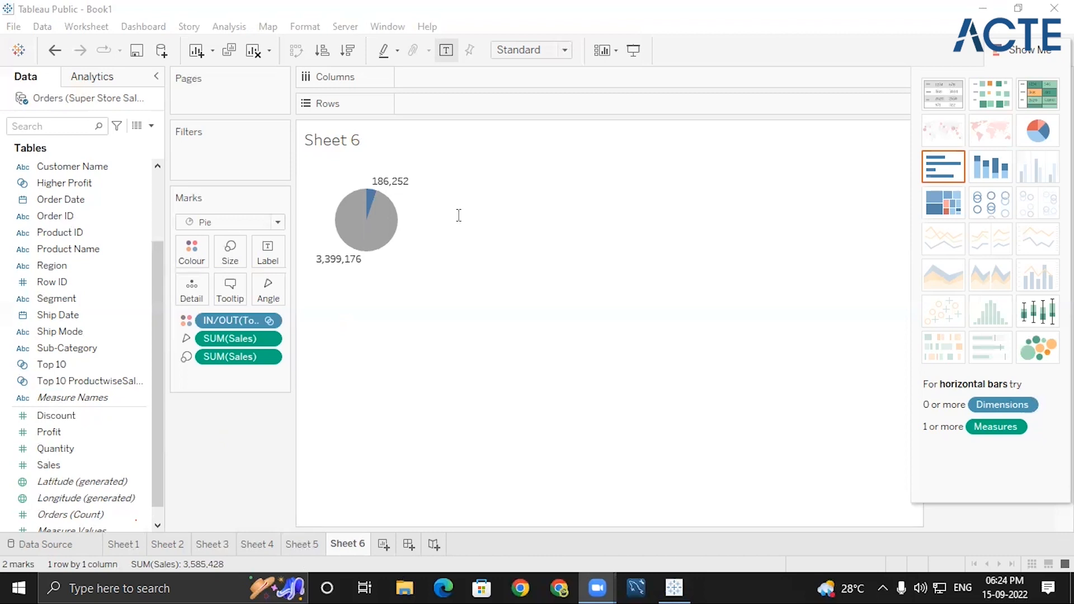
Add a text annotation beside the pie chart reading "1) Create Set Showing top 10 customers based on Profit"
left_click(484, 241)
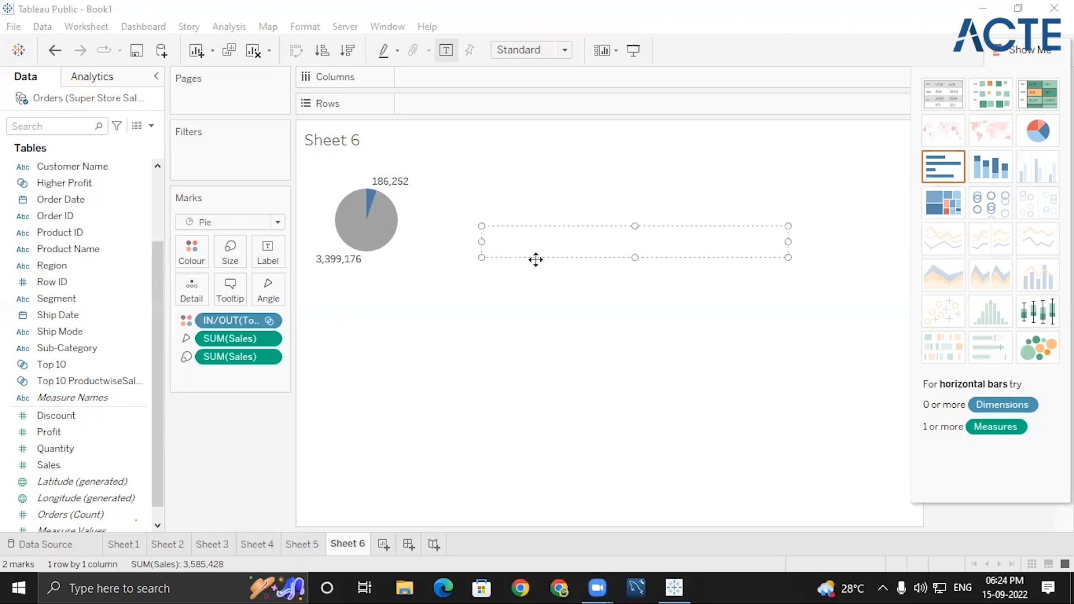
type("1) Create Set Sh")
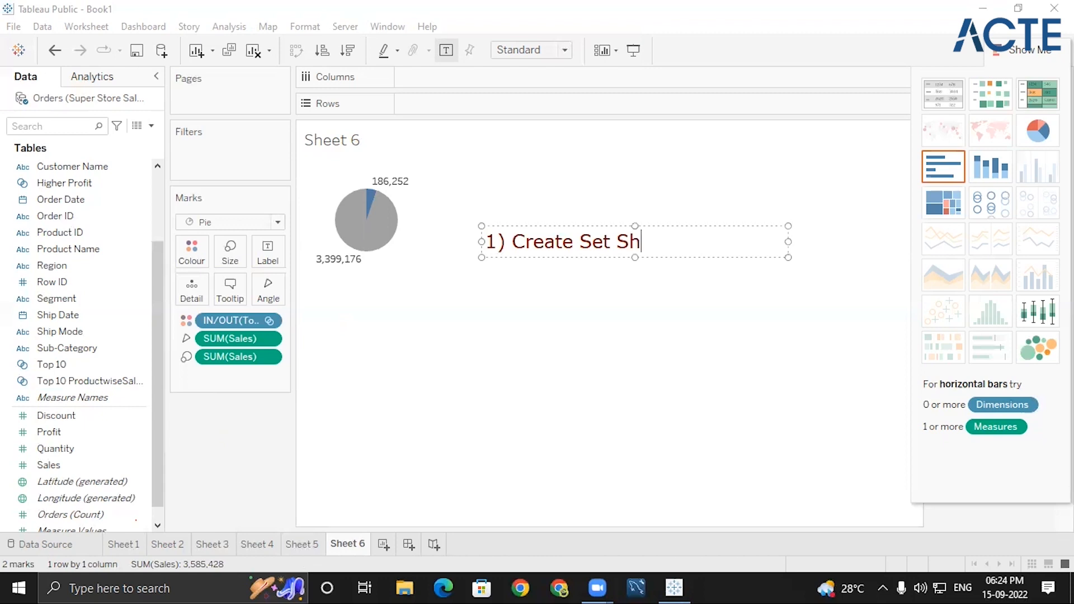
type("owing top 1")
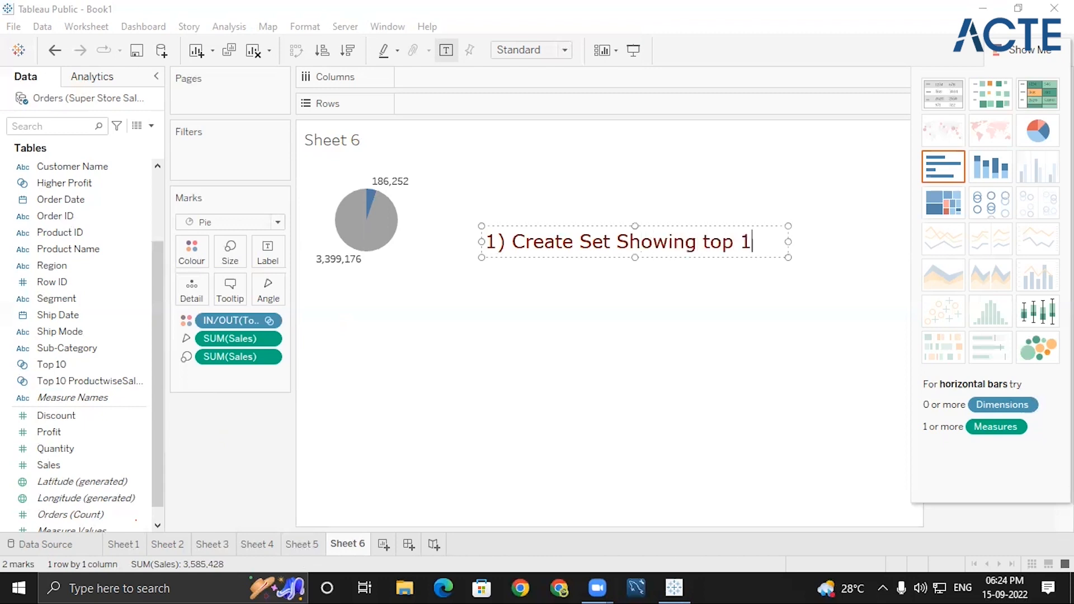
type("0C")
key("BackSpace")
type("custom")
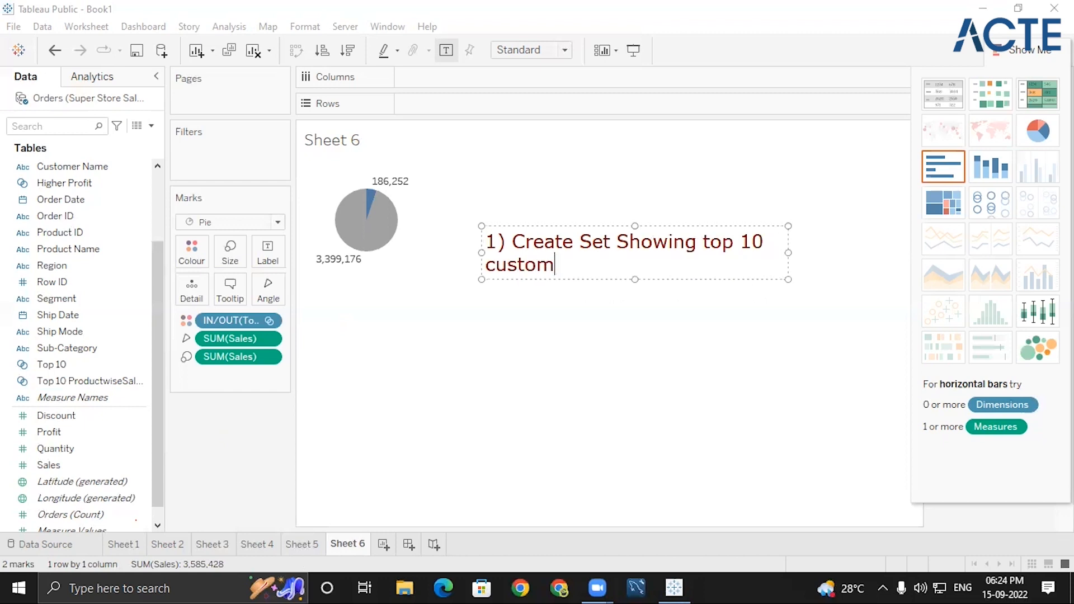
type("ers based on ")
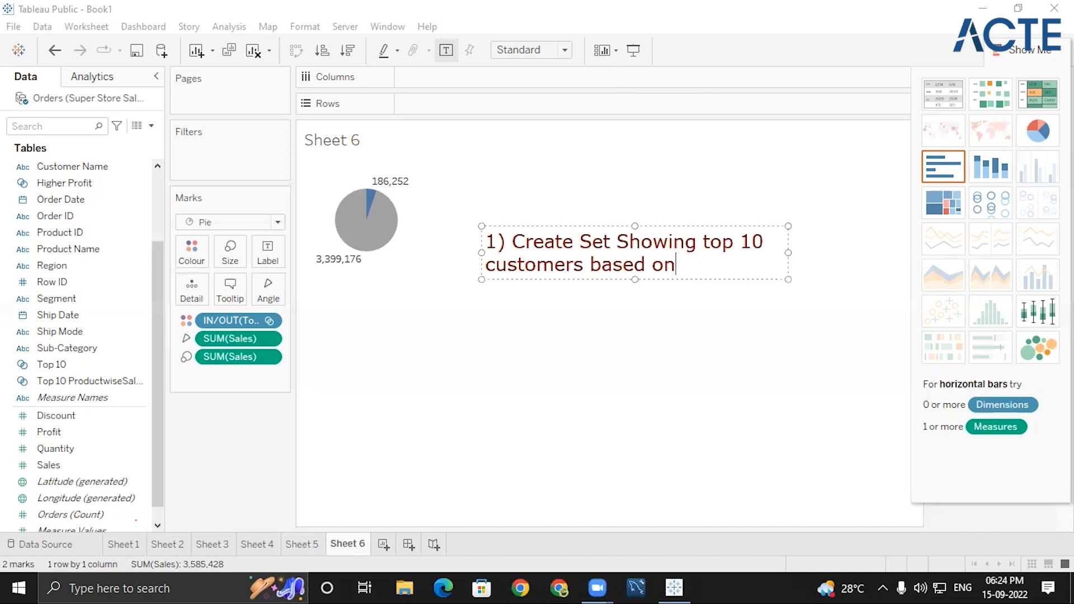
type("Profit")
Add a second item to the annotation, after a blank line: "2) Create set showing top 10 customers based on sales"
key("Return")
key("Return")
type("2) Create set showig")
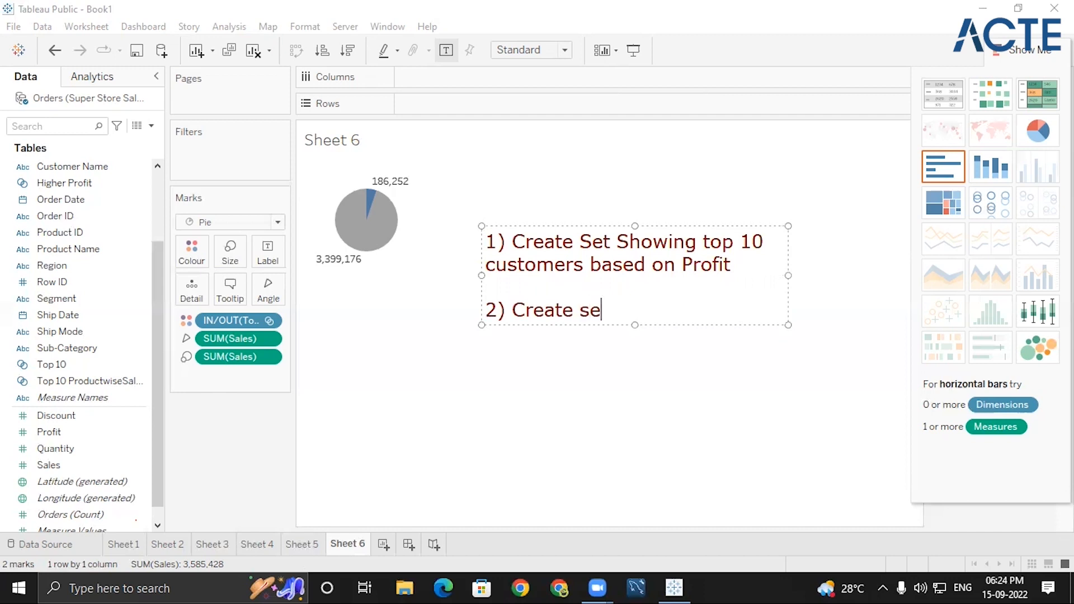
key("BackSpace")
key("BackSpace")
type("ng")
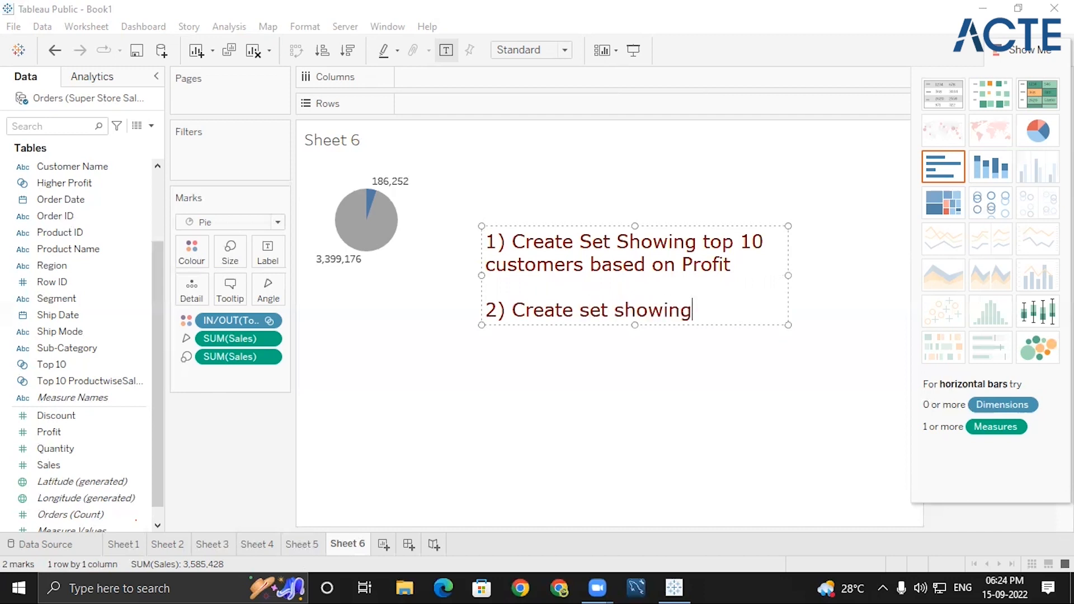
type(" top 10 customers ")
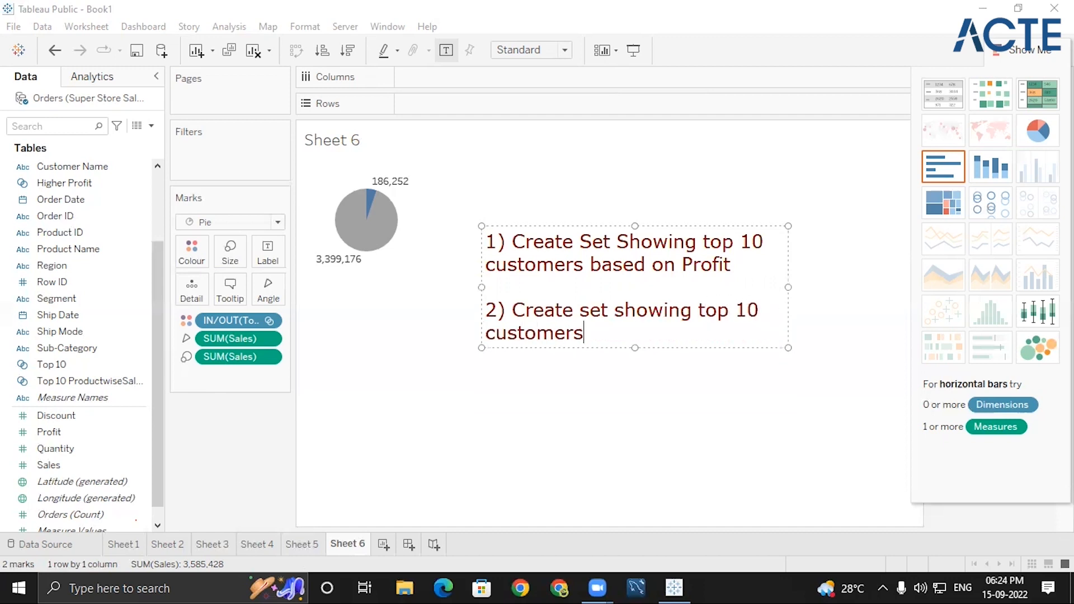
type("based on")
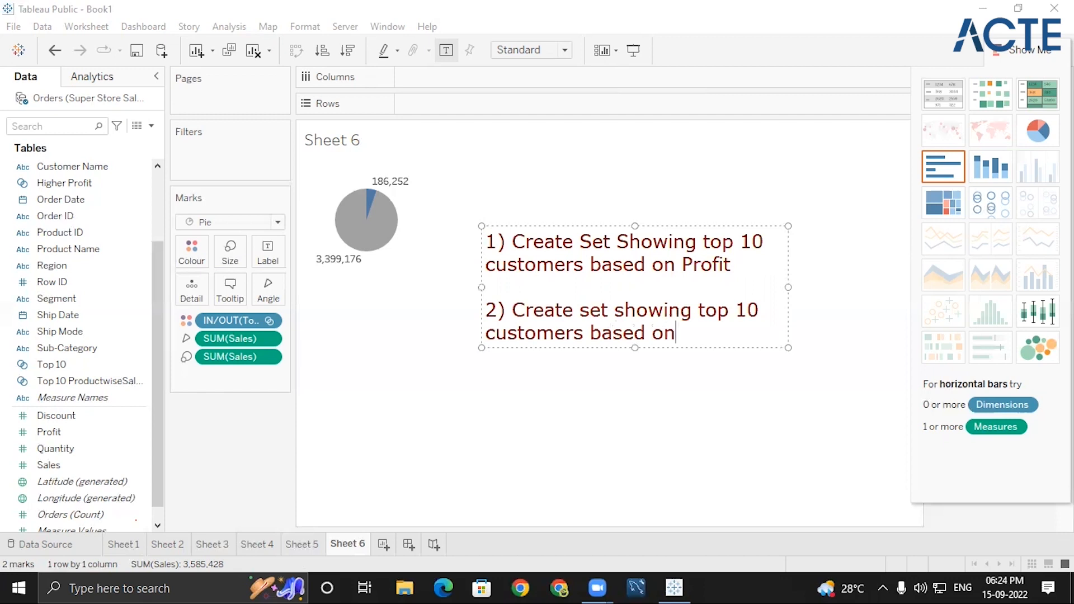
type(" sales")
Add a third item, "3) make both set as dynamic", and shift the annotation slightly up and to the left
key("Return")
key("Return")
type("3) m")
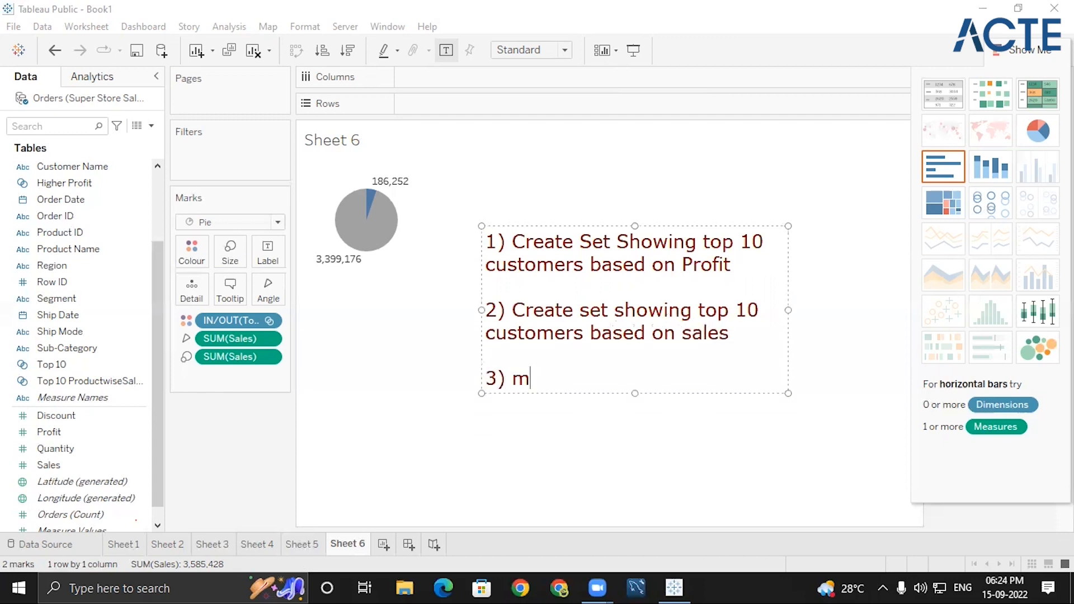
type("ake both set as dynamic")
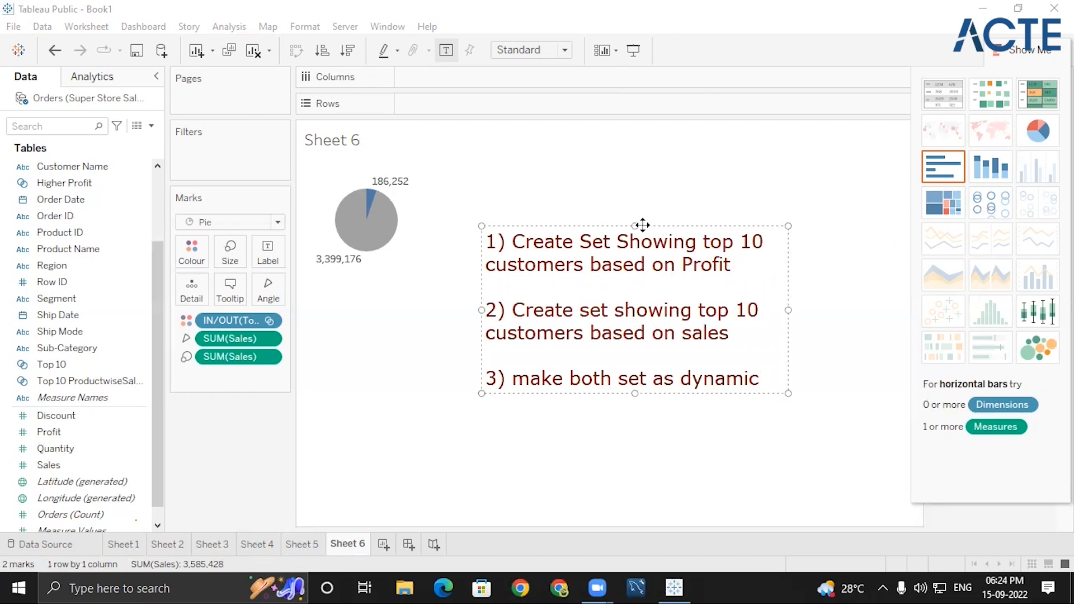
left_click_drag(642, 225, 610, 200)
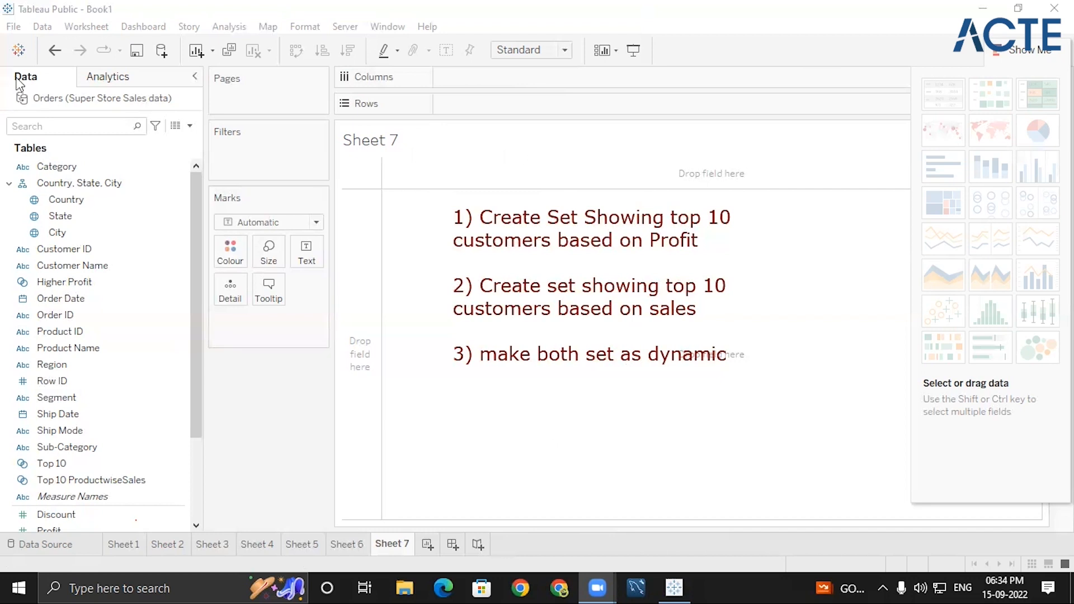
Start a new set from the Customer ID field
left_click(50, 252)
left_click(112, 262)
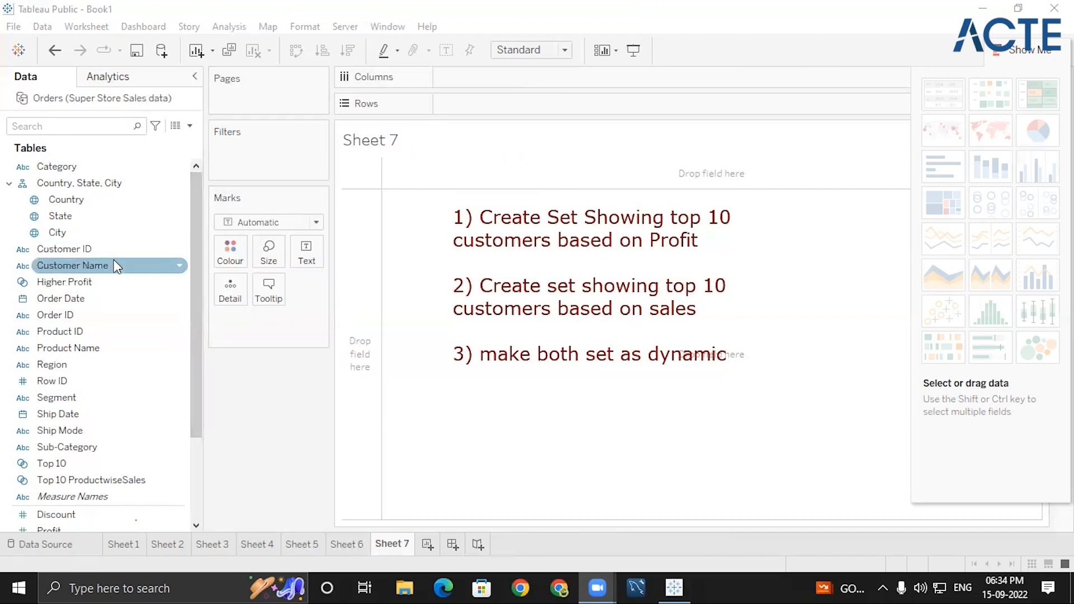
left_click(128, 250)
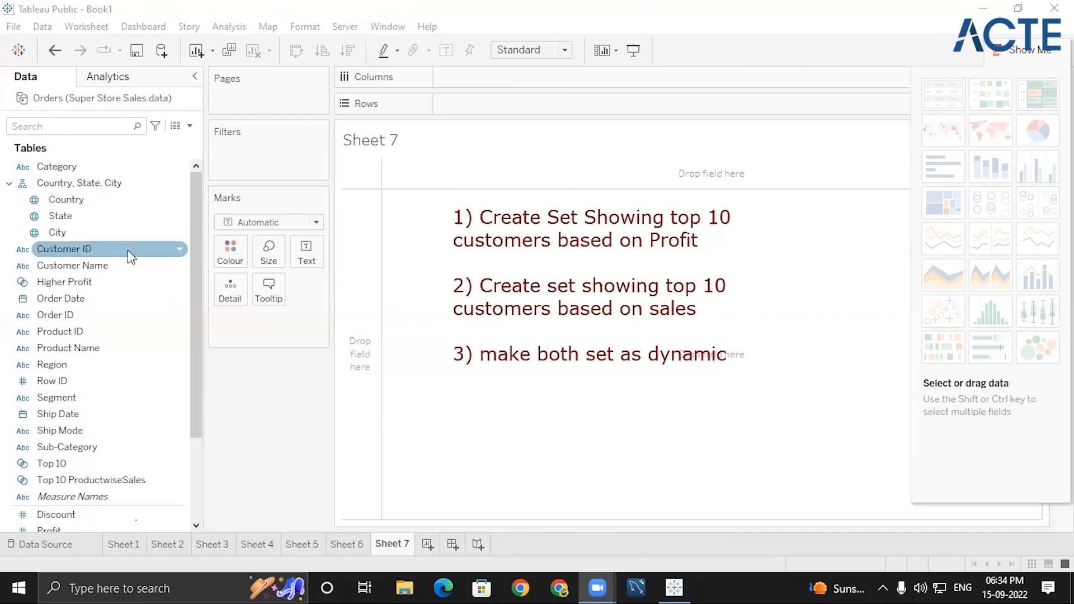
left_click(177, 248)
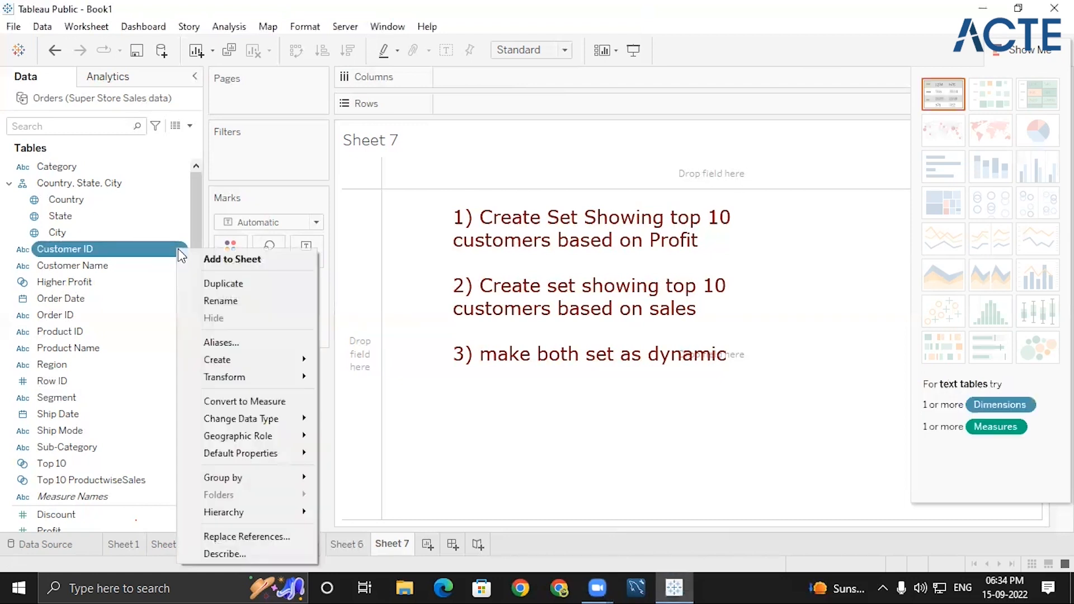
mouse_move(225, 365)
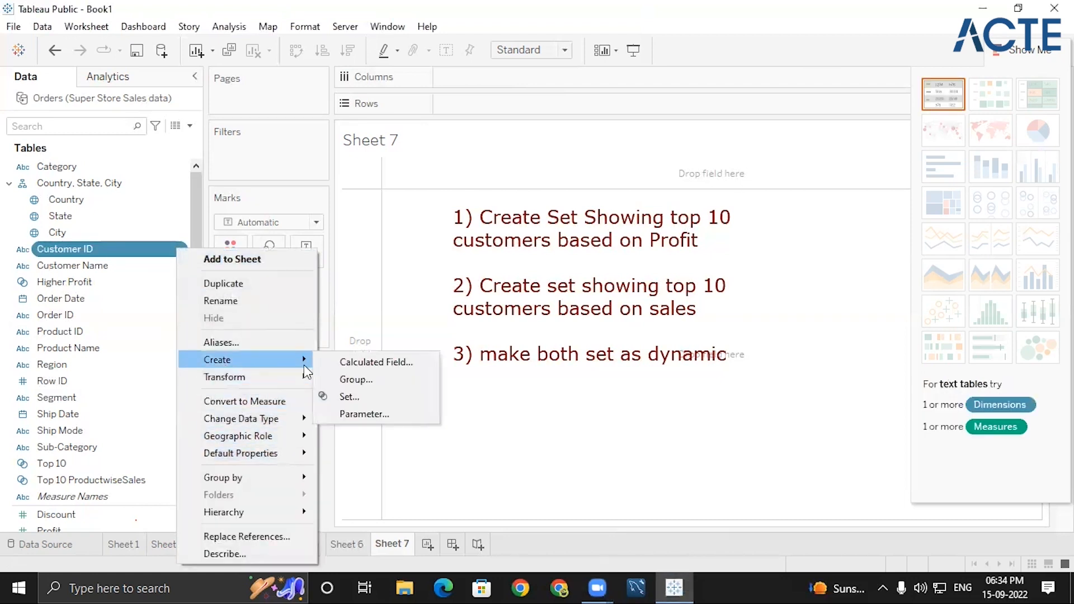
left_click(345, 389)
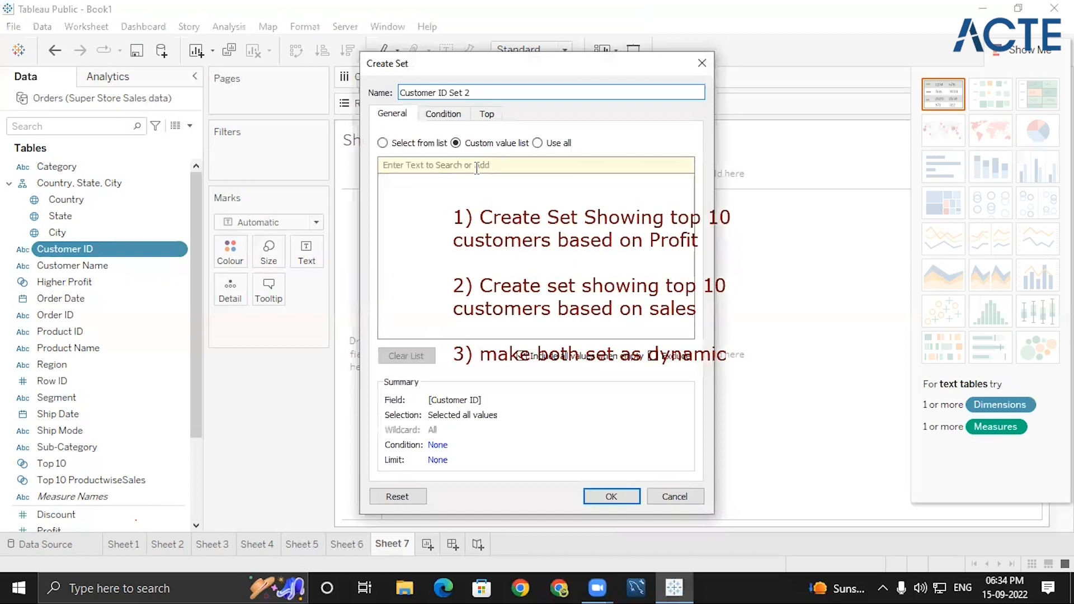
Limit the new Customer ID set by field to the top 10 by sum of Sales and create it
left_click(485, 116)
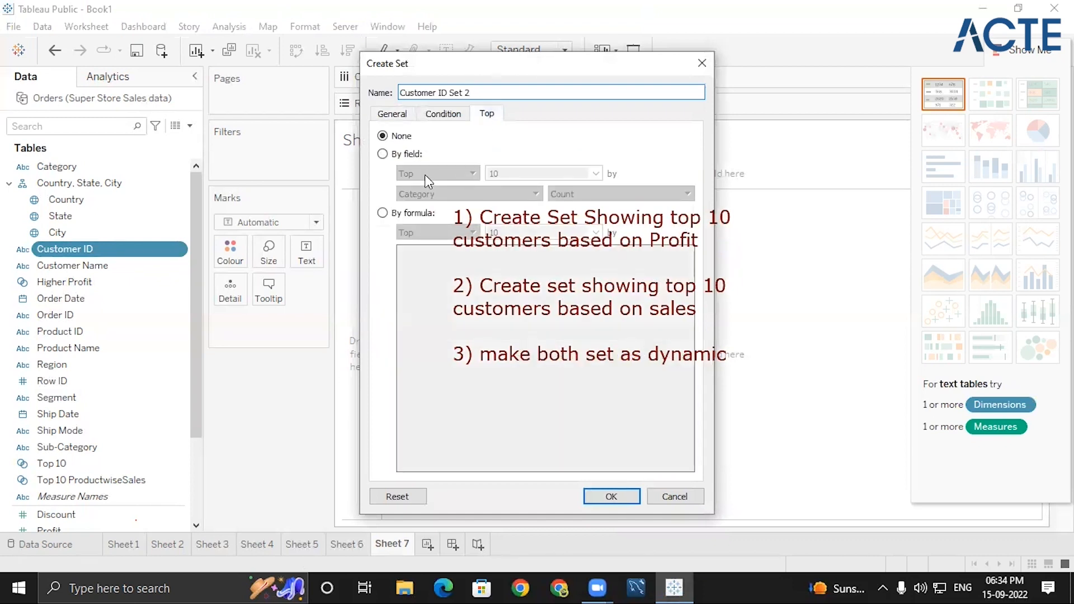
left_click(395, 154)
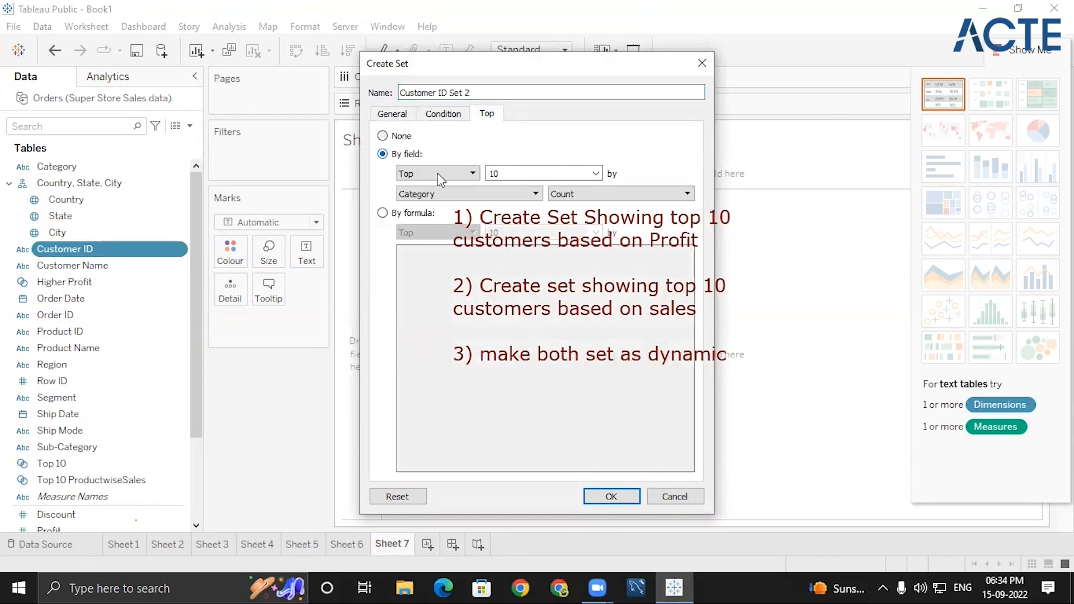
left_click(464, 193)
scroll(532, 415, "down", 1)
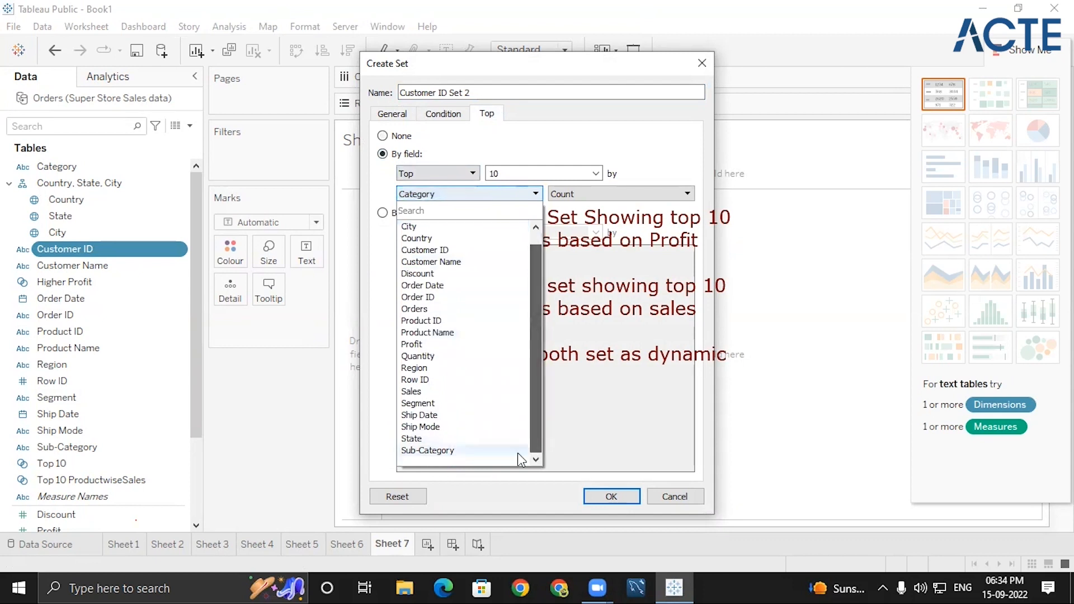
left_click(415, 391)
left_click(626, 499)
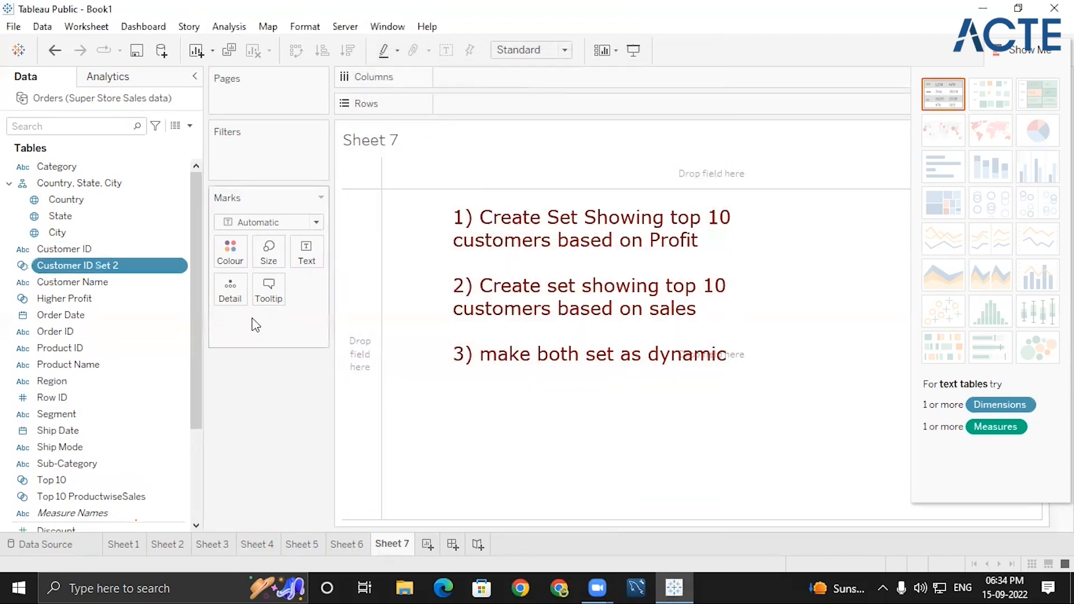
Edit the newly created Customer ID set and rename it "Top 10 Sales"
left_click(180, 267)
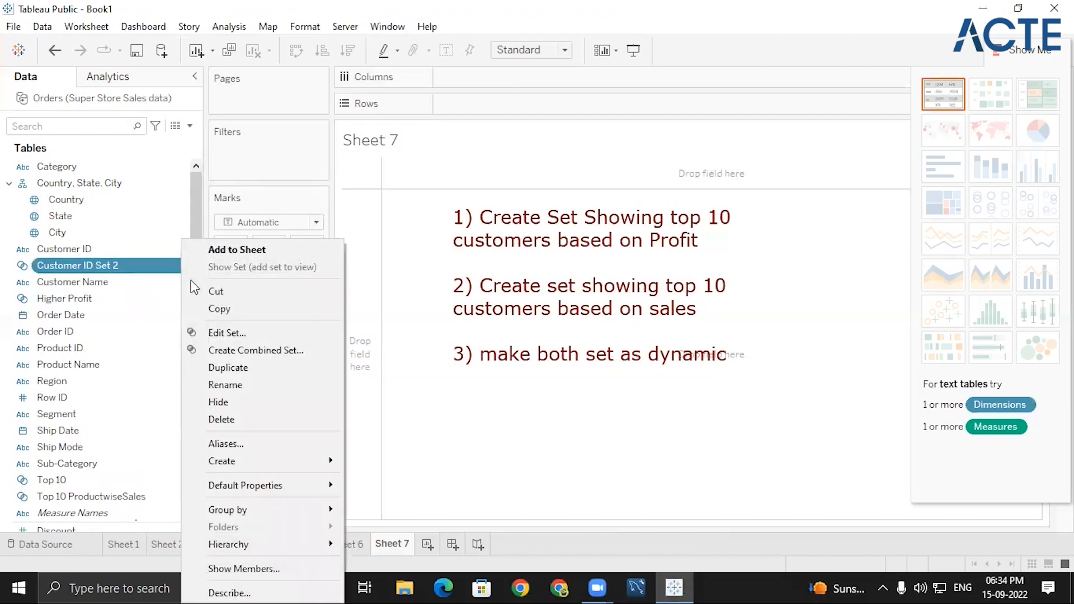
left_click(235, 334)
key("ctrl+a")
key("BackSpace")
type("Top 1")
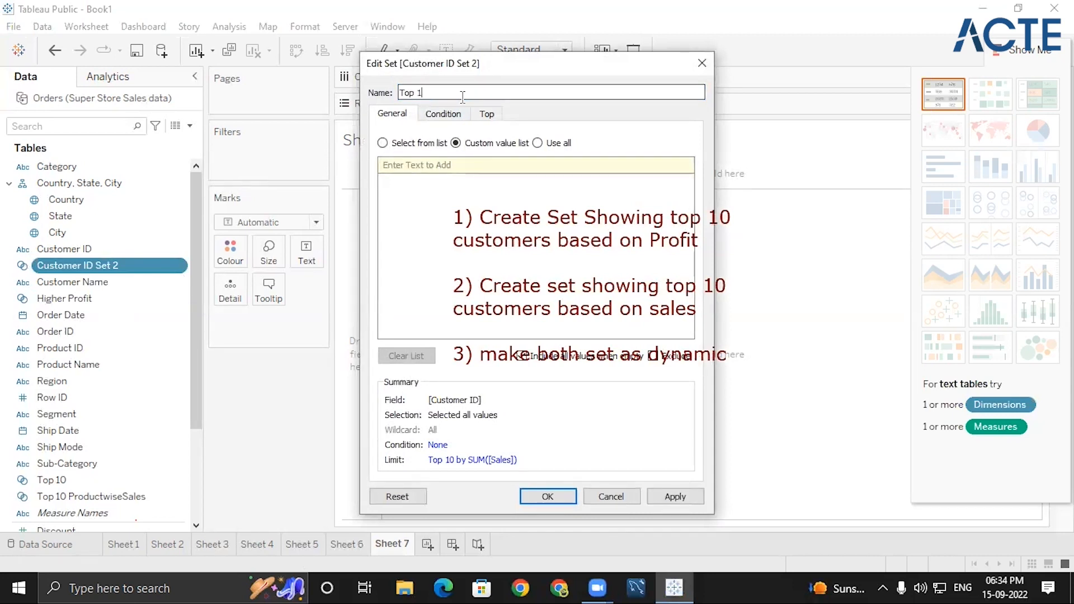
type("0 Sales")
left_click(547, 496)
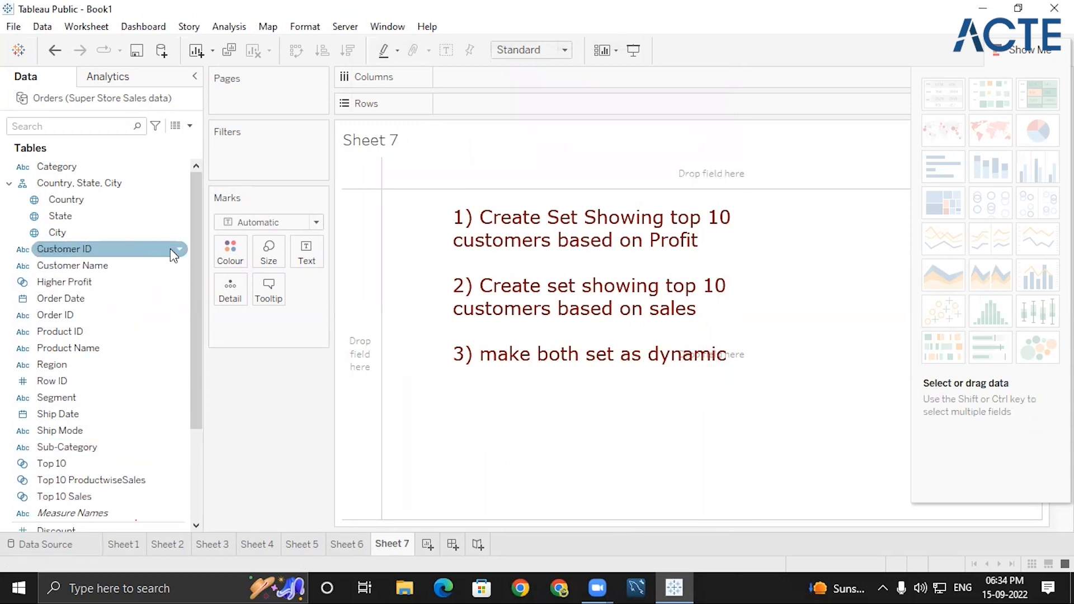
Start another set from Customer ID and name it "Top 10 Profit"
left_click(178, 251)
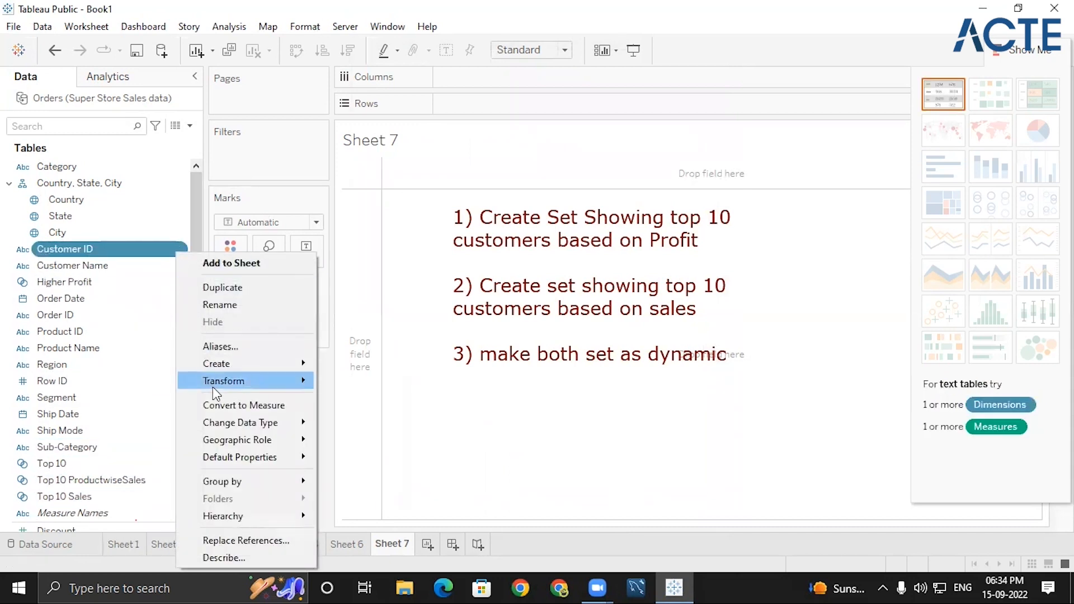
mouse_move(226, 376)
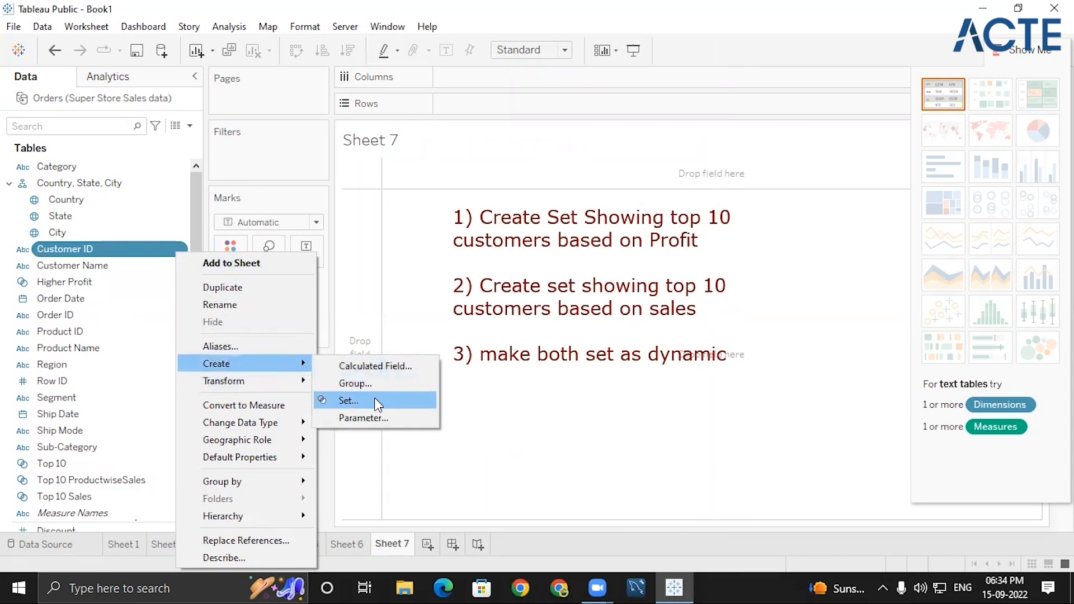
left_click(375, 401)
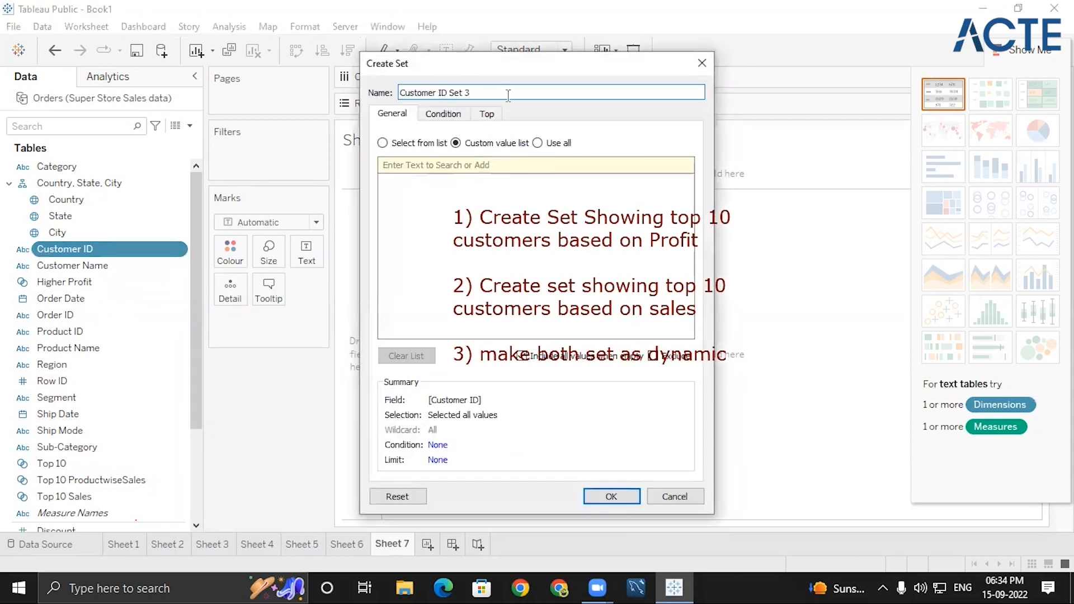
left_click(484, 114)
triple_click(472, 92)
type("Top 10  Profit")
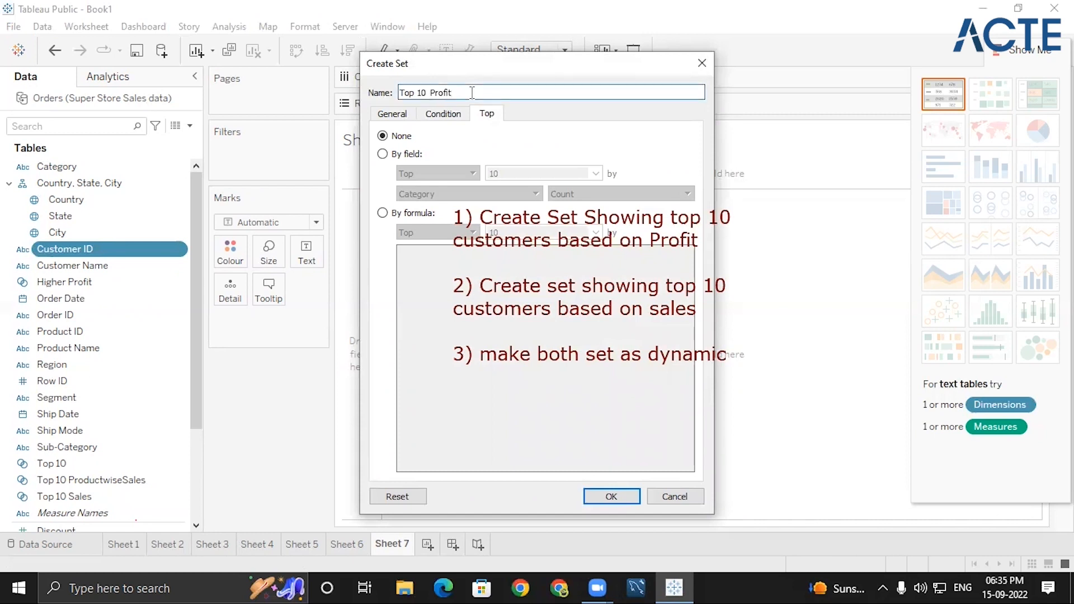
Limit the Top 10 Profit set by field to the top 10 by Profit and create it
left_click(403, 153)
left_click(464, 191)
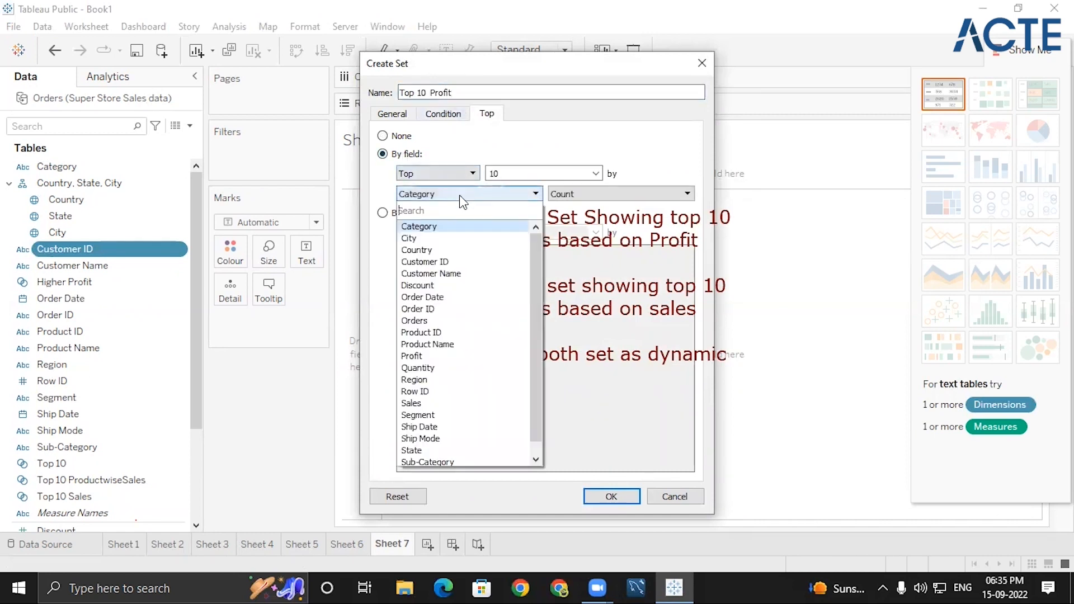
left_click(425, 356)
left_click(618, 498)
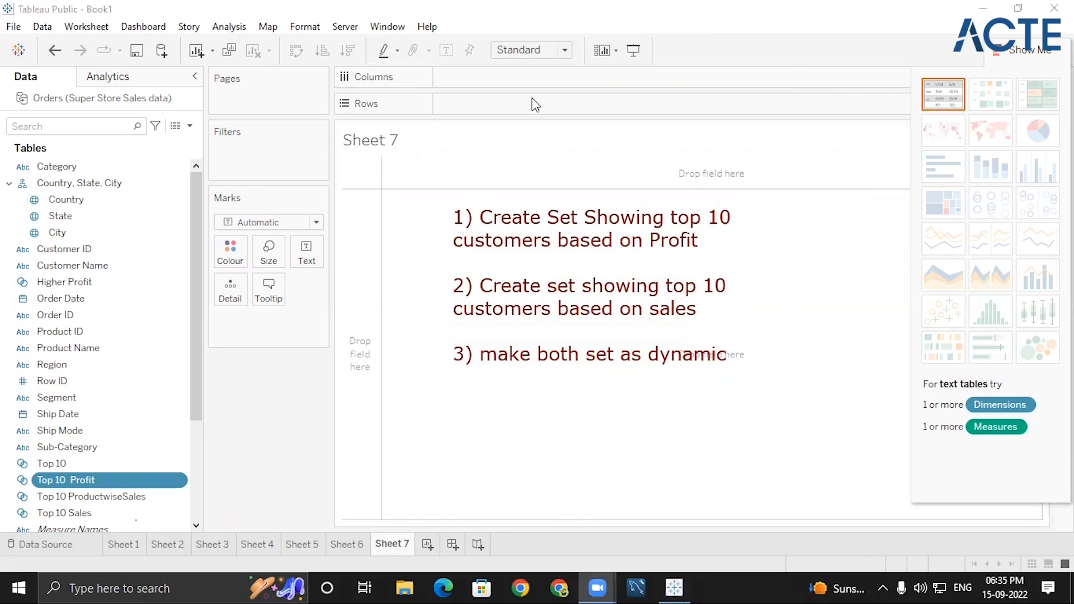
Place the Top 10 Profit set on the rows and the Top 10 Sales set on the columns
left_click(79, 478)
double_click(79, 480)
double_click(80, 513)
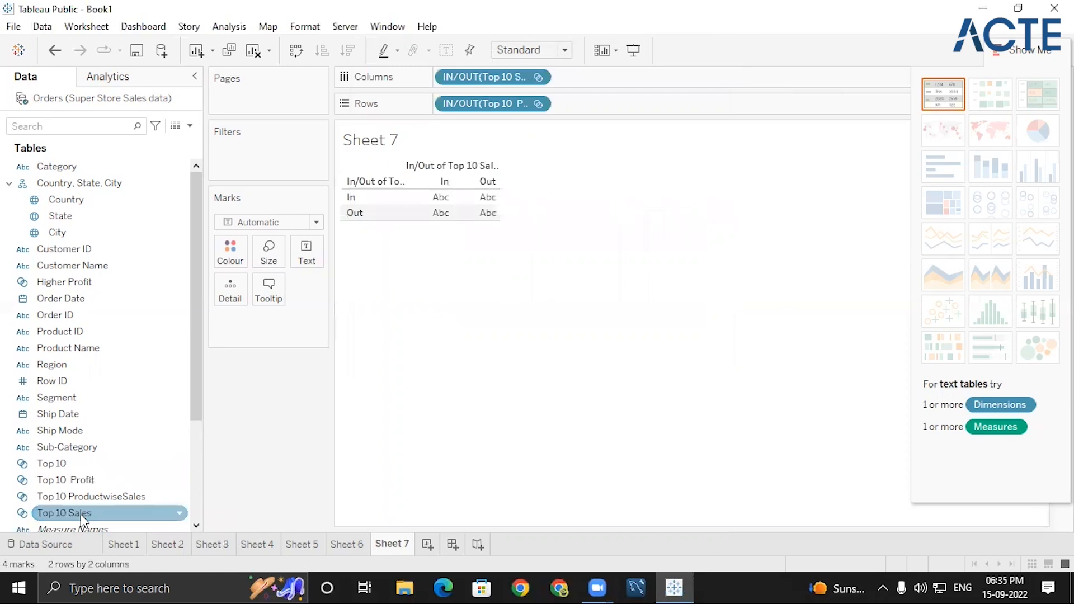
Add Customer Name to the rows and move the Top 10 Sales set from the columns to the end of the rows
left_click(63, 267)
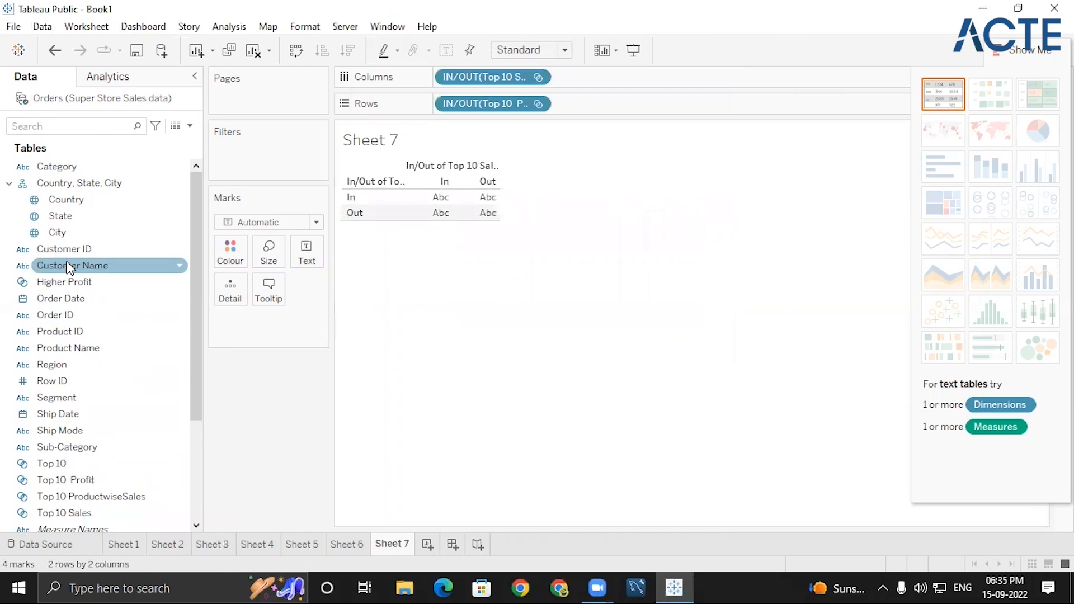
double_click(69, 265)
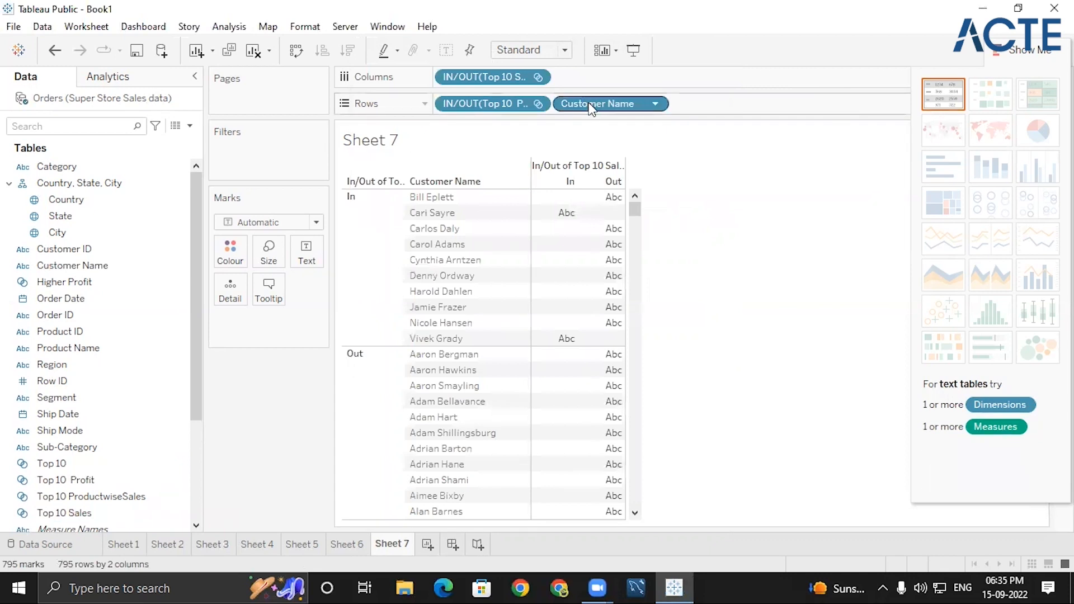
left_click_drag(546, 81, 760, 108)
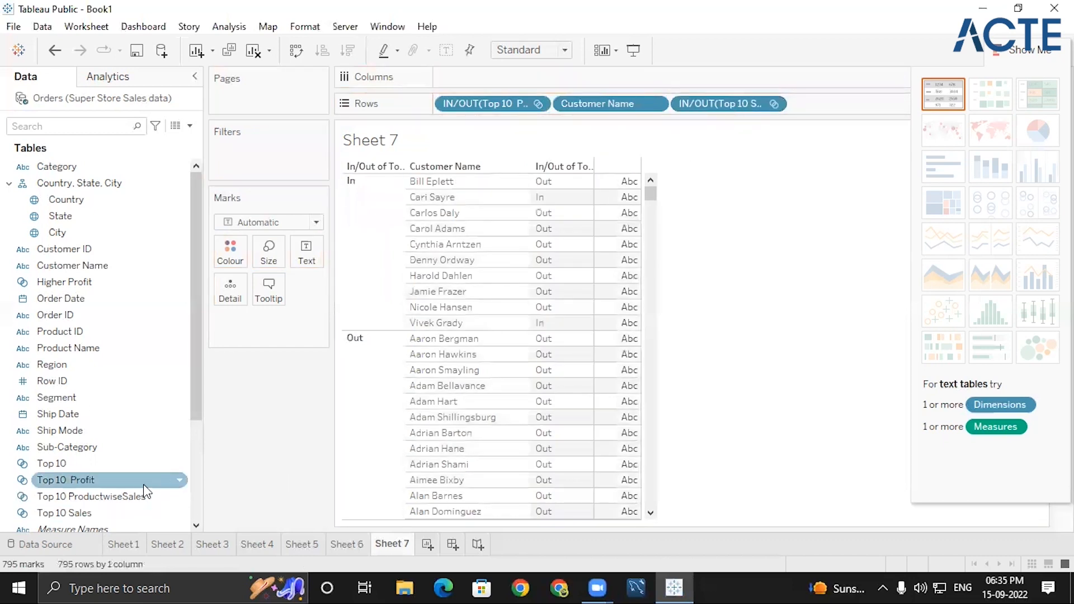
Add the Sales and Profit measures to the table
left_click(186, 397)
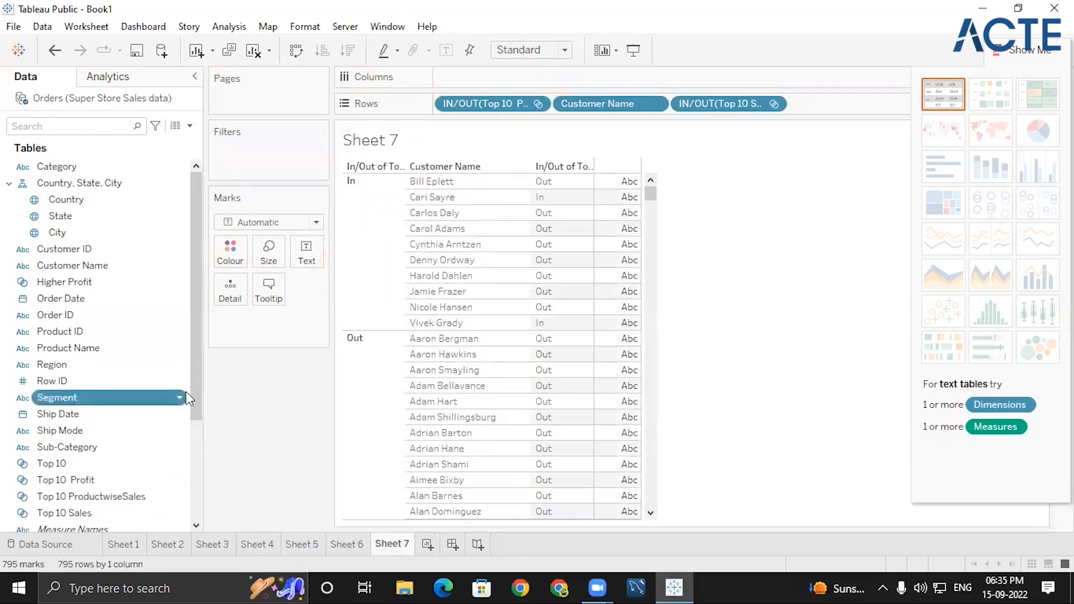
right_click(185, 392)
left_click(266, 176)
left_click_drag(196, 307, 196, 406)
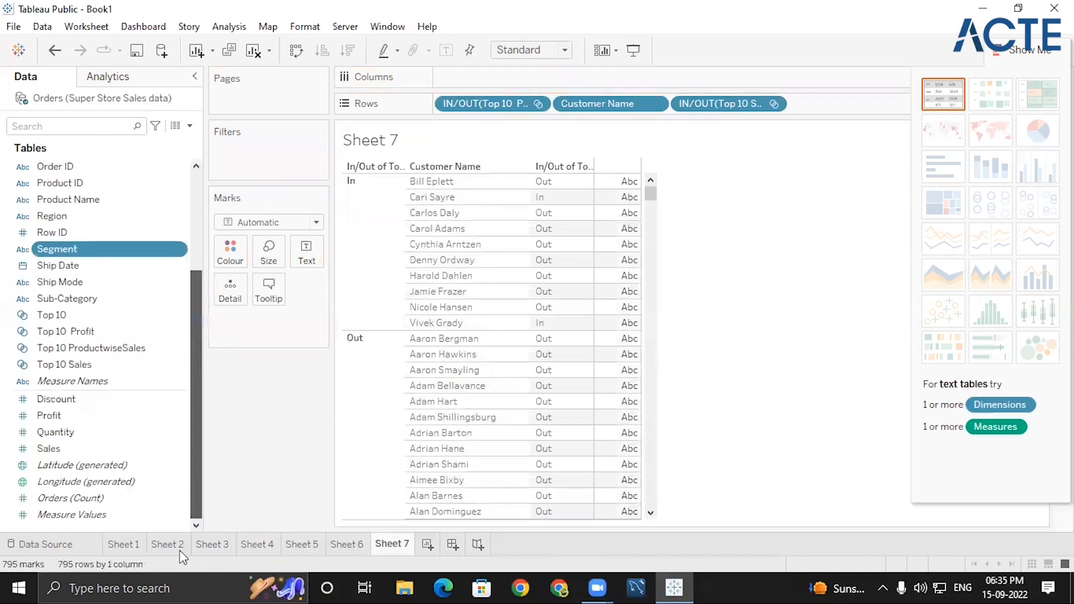
double_click(66, 451)
double_click(56, 417)
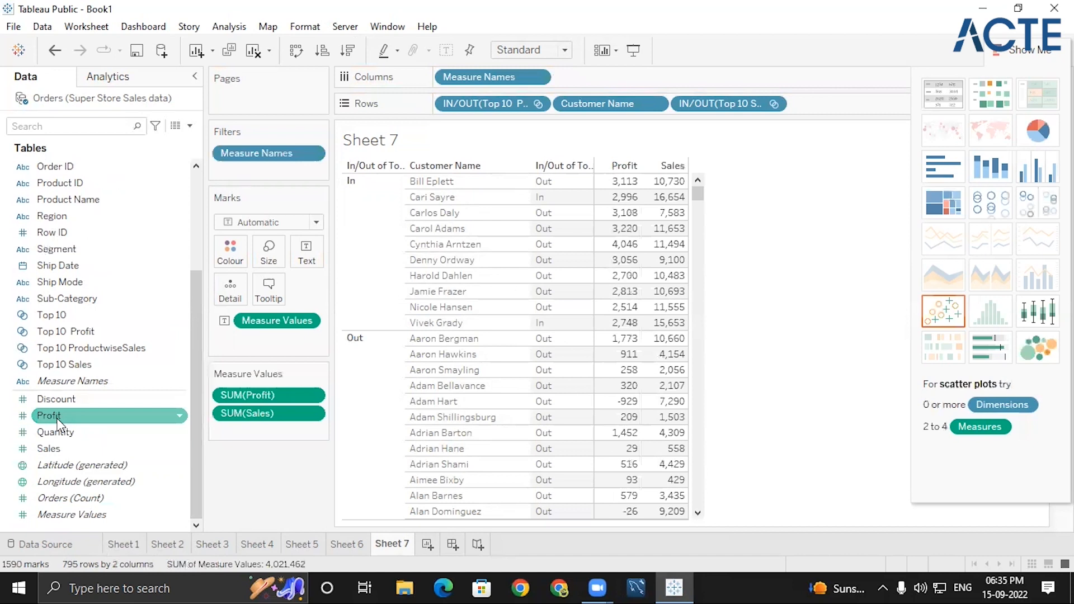
Remove the Top 10 Profit set, the Top 10 Sales set and Customer Name from the rows
left_click(535, 103)
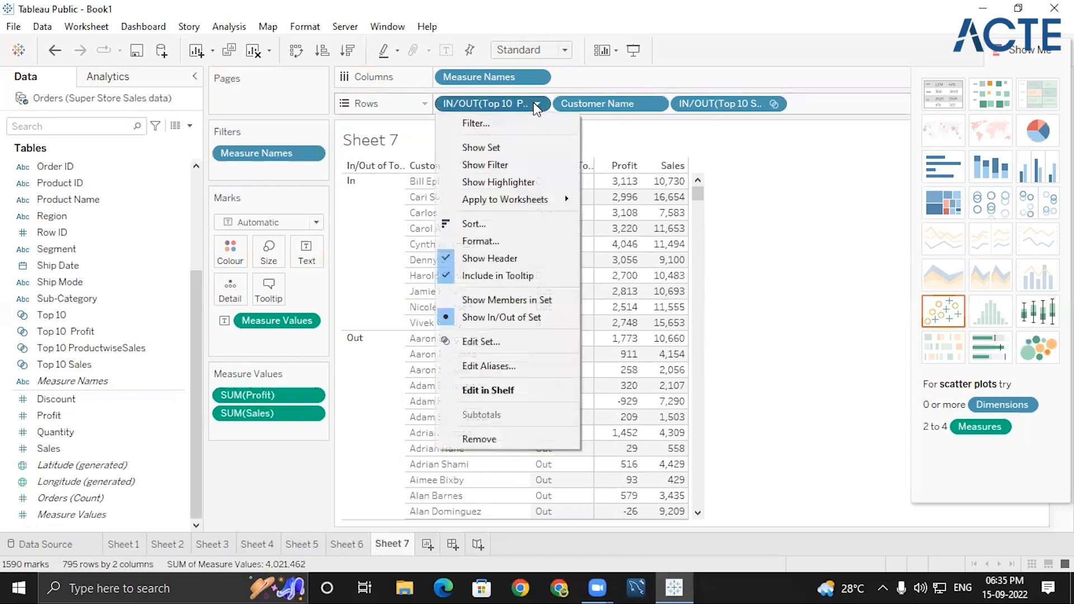
left_click(473, 438)
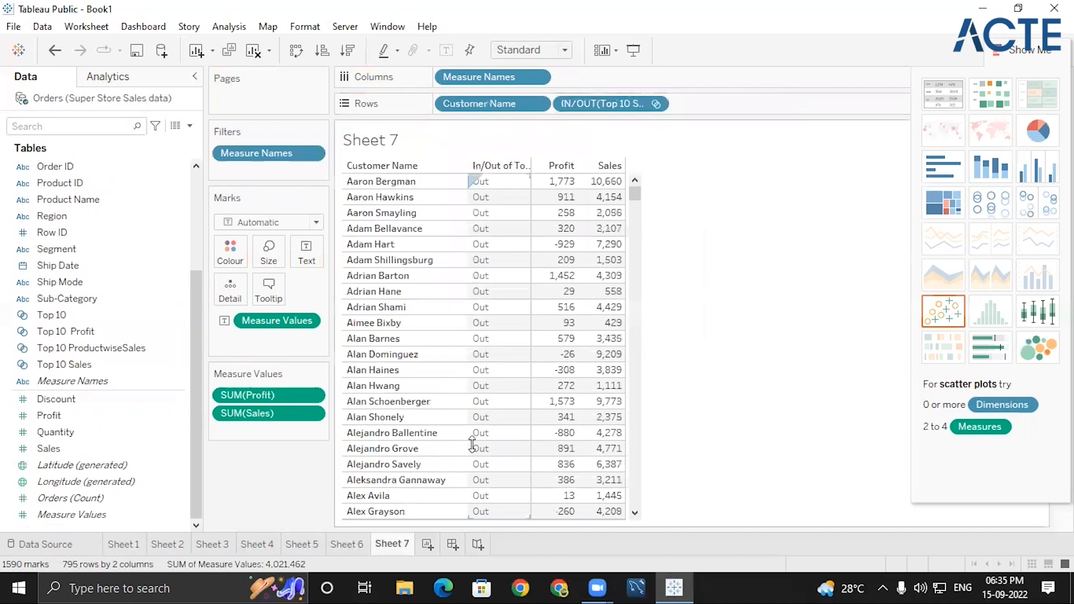
scroll(504, 386, "down", 20)
scroll(503, 390, "down", 5)
scroll(503, 391, "up", 20)
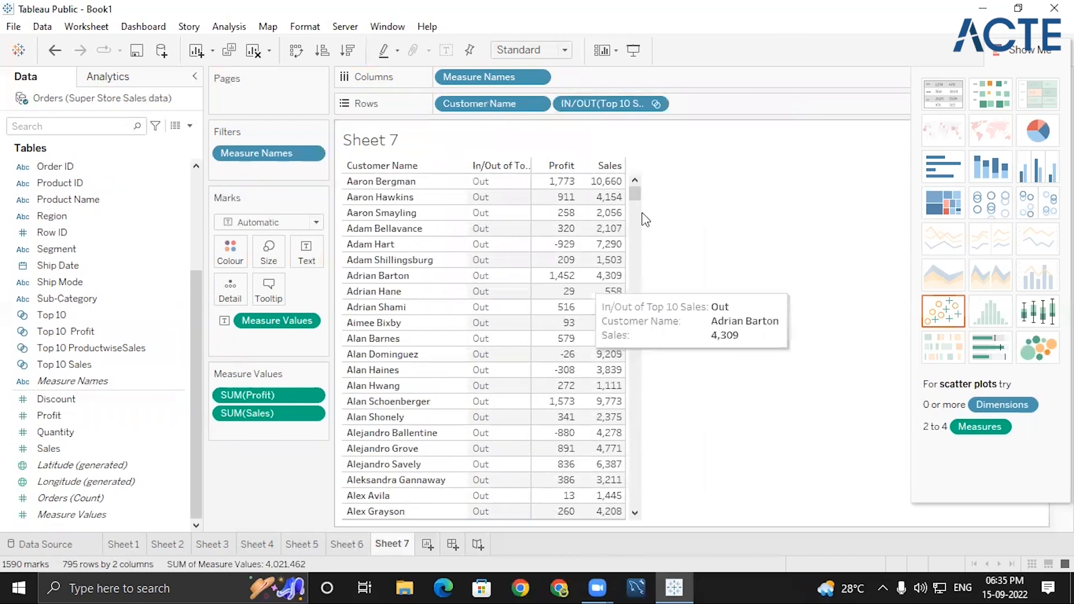
left_click(654, 105)
left_click(602, 414)
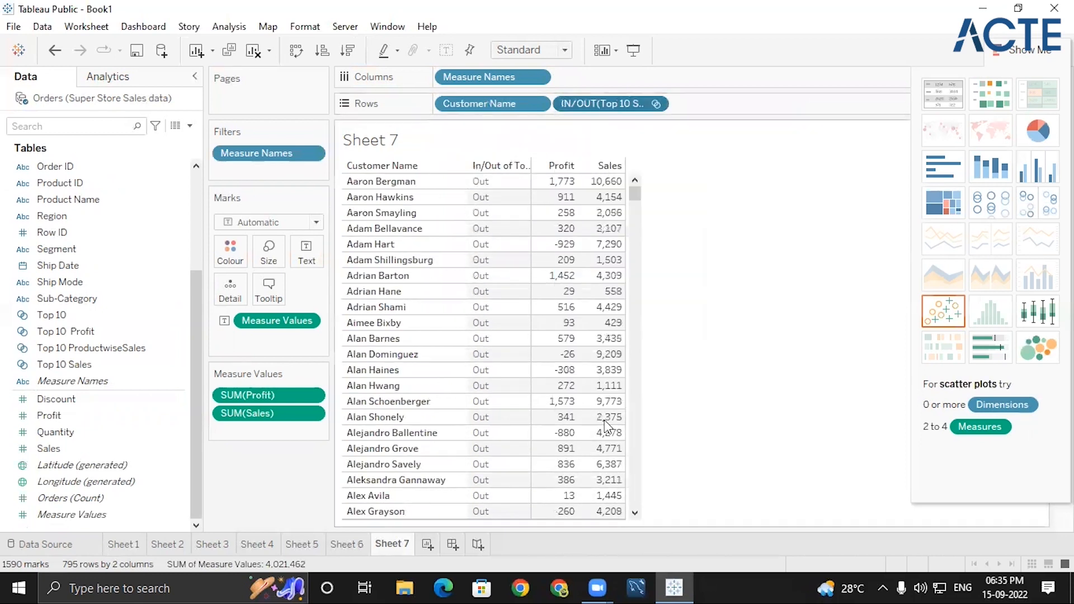
left_click(109, 298)
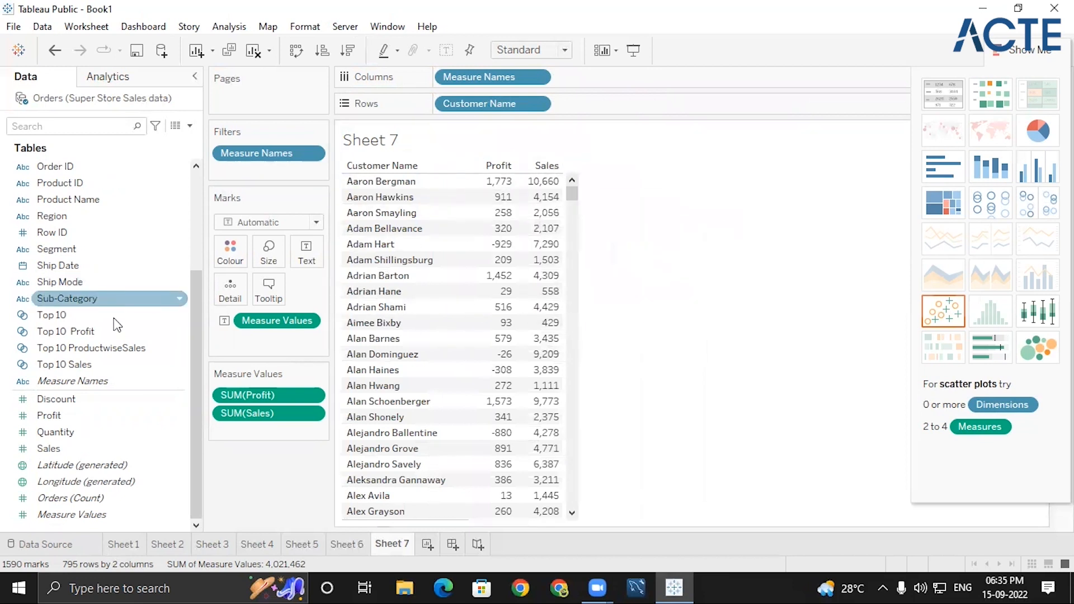
left_click(537, 104)
left_click(501, 390)
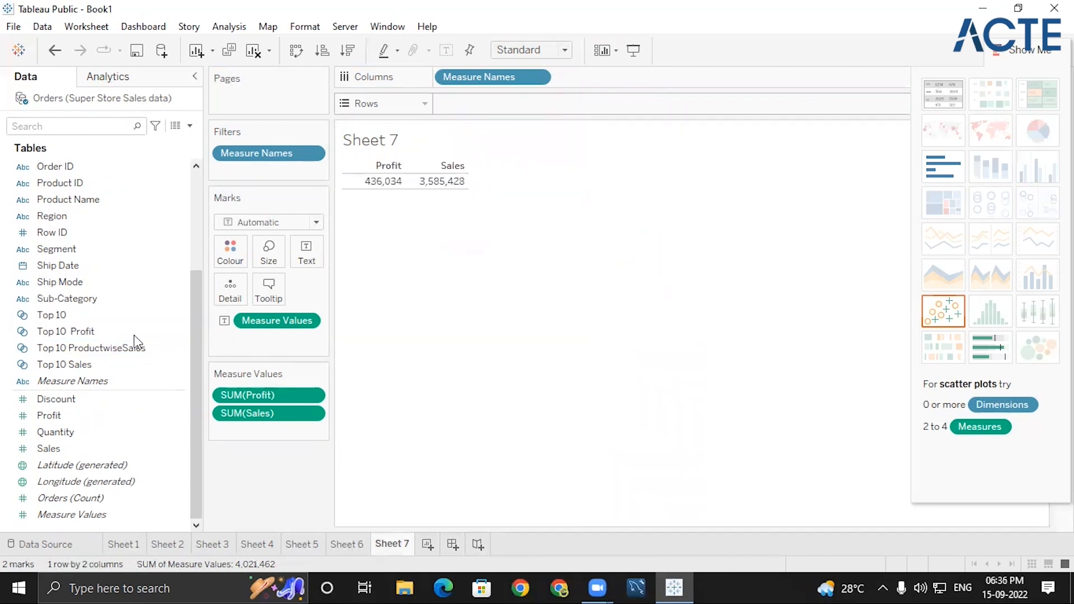
Place the Top 10 Profit and Top 10 Sales sets on the rows, followed by Customer Name
double_click(84, 333)
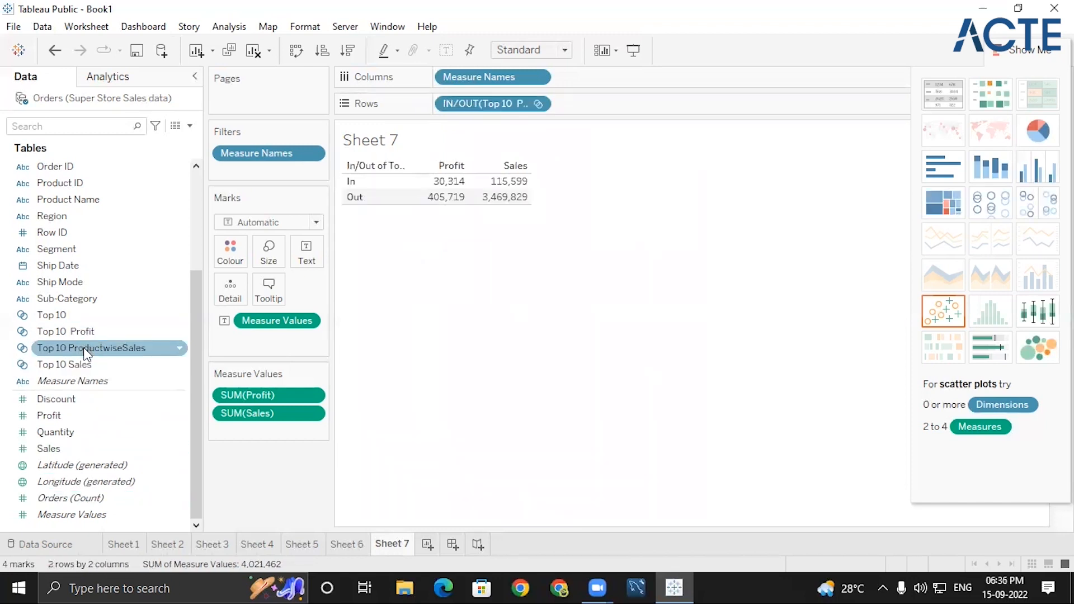
double_click(88, 364)
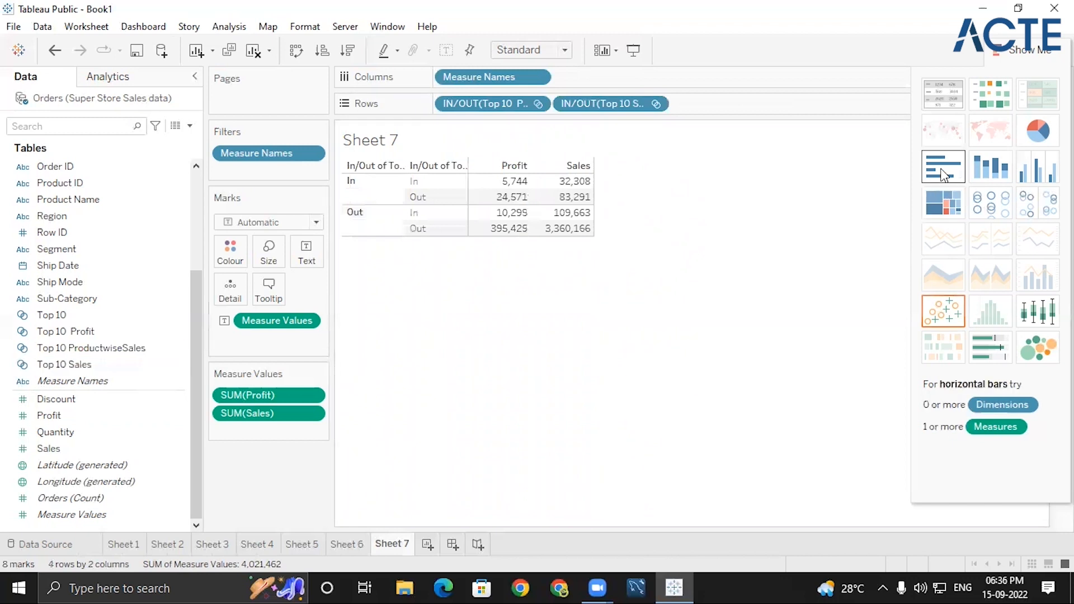
left_click(350, 179)
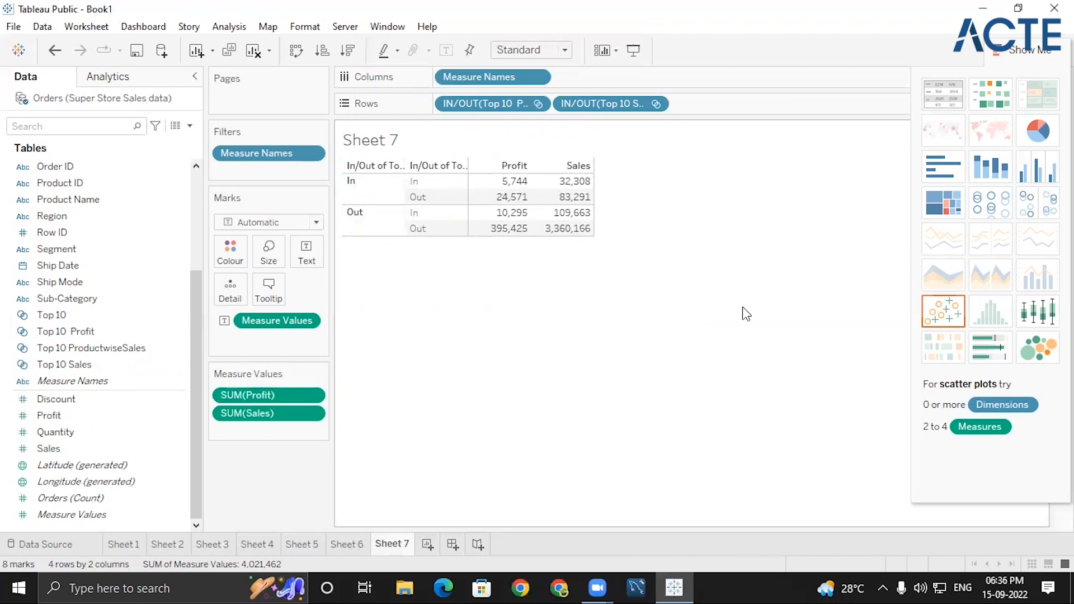
mouse_move(582, 236)
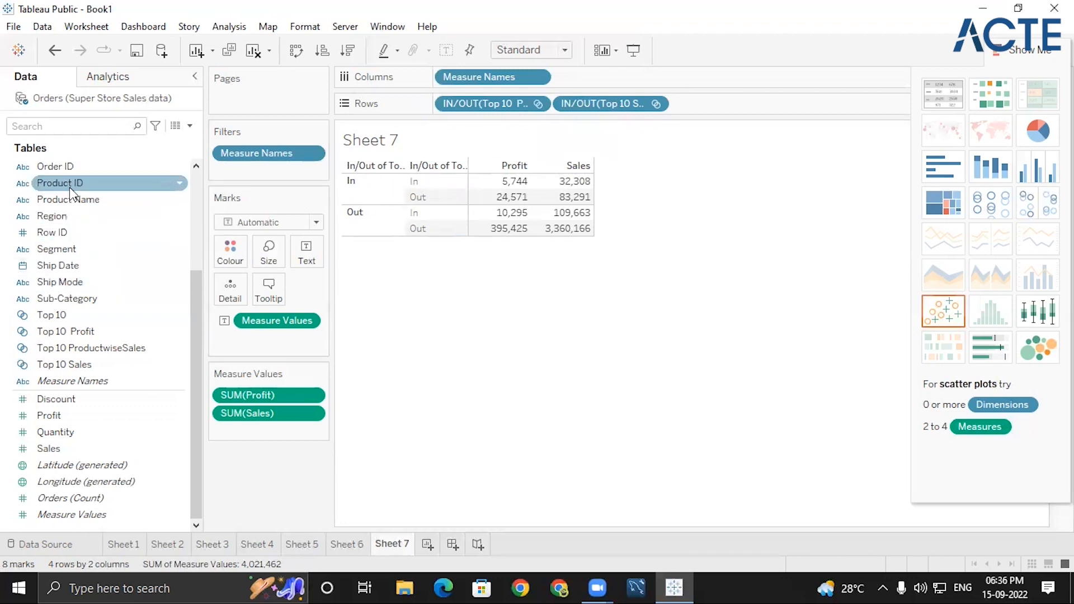
scroll(56, 285, "up", 3)
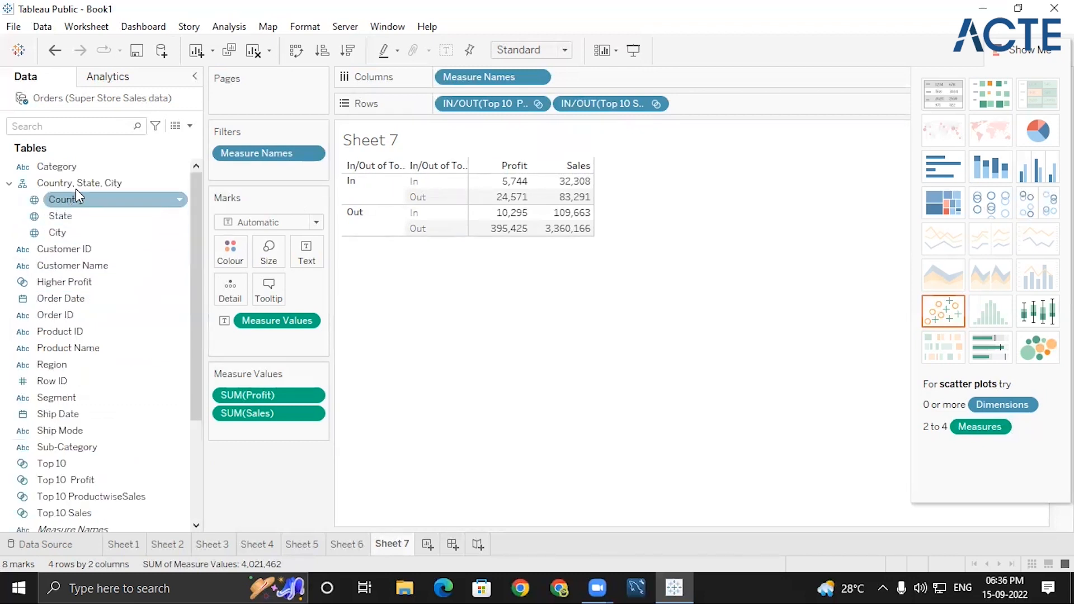
double_click(78, 272)
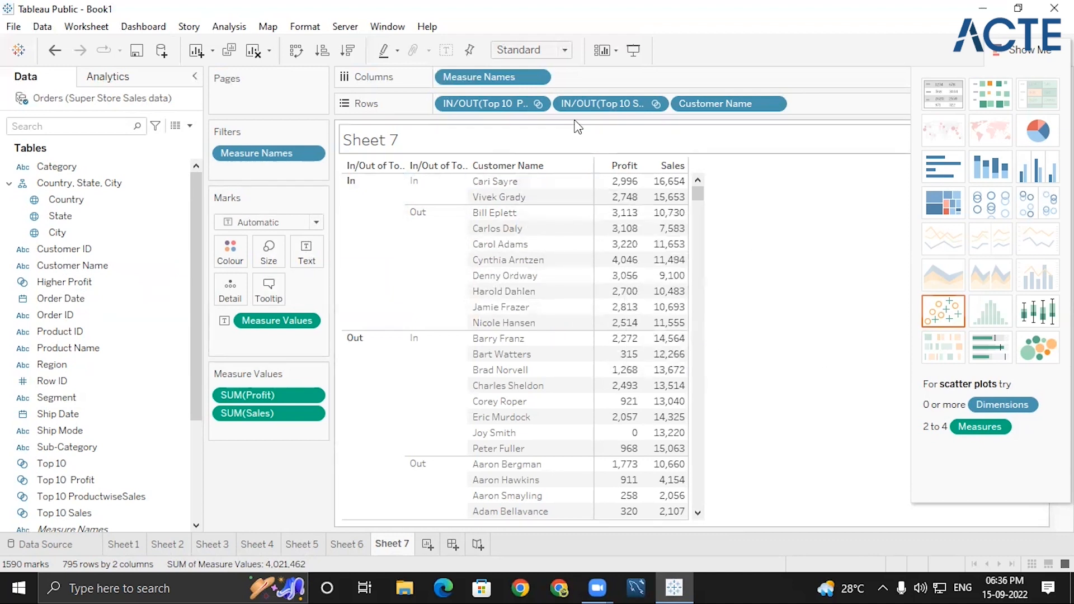
left_click(538, 104)
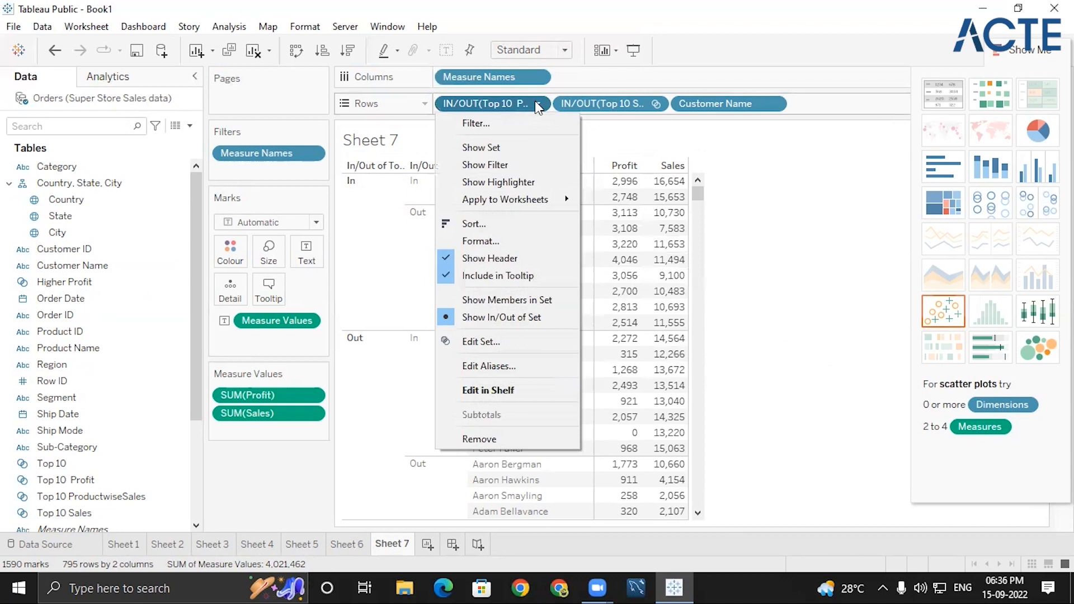
On a new worksheet, start a combined set from the Top 10 Profit set and name it "combined set"
left_click(430, 544)
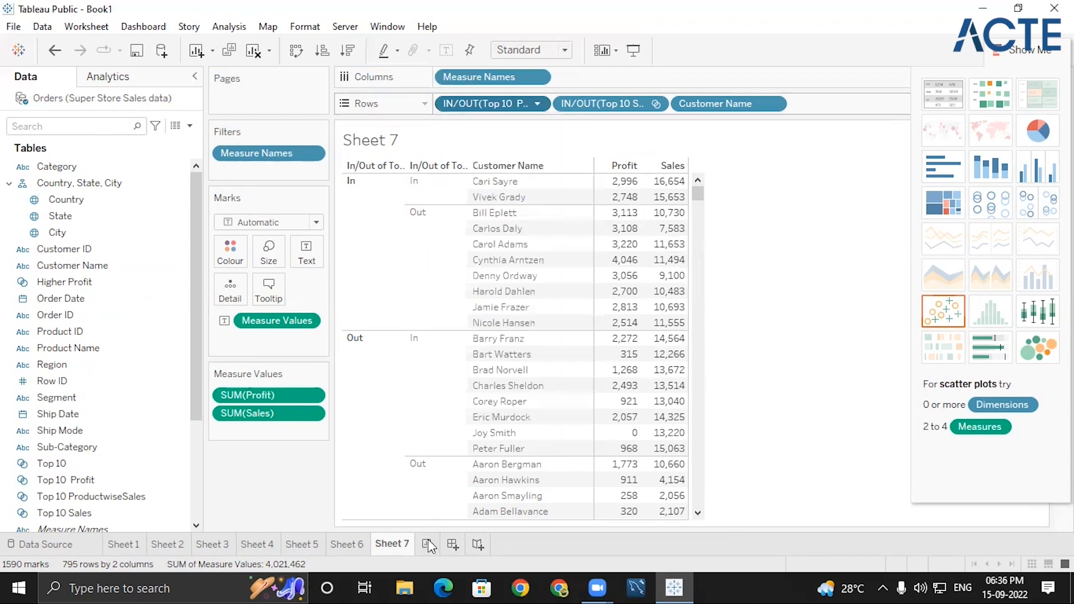
left_click(429, 544)
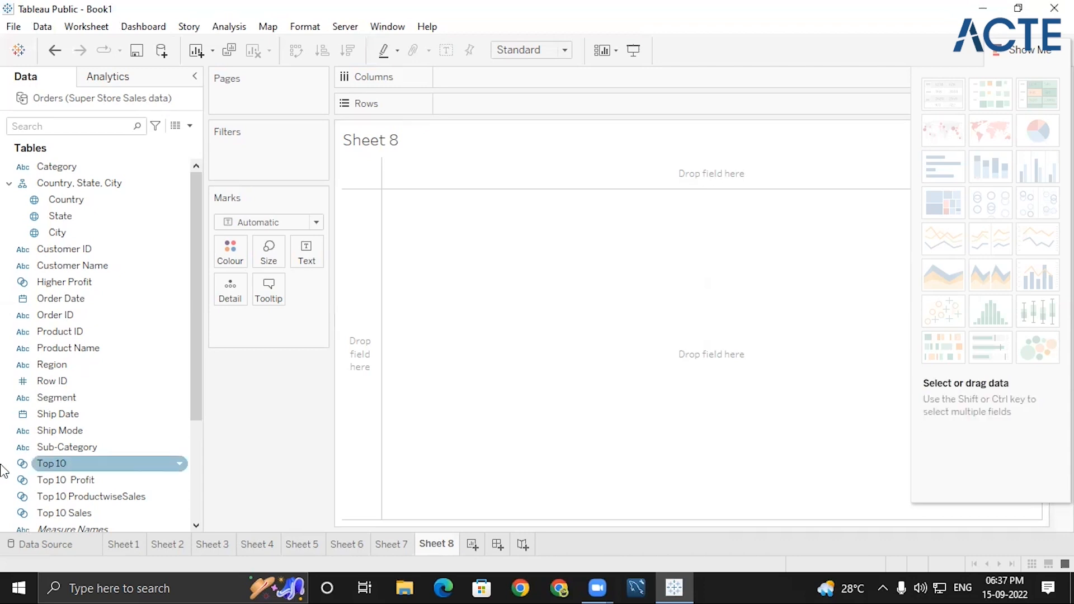
scroll(149, 434, "down", 3)
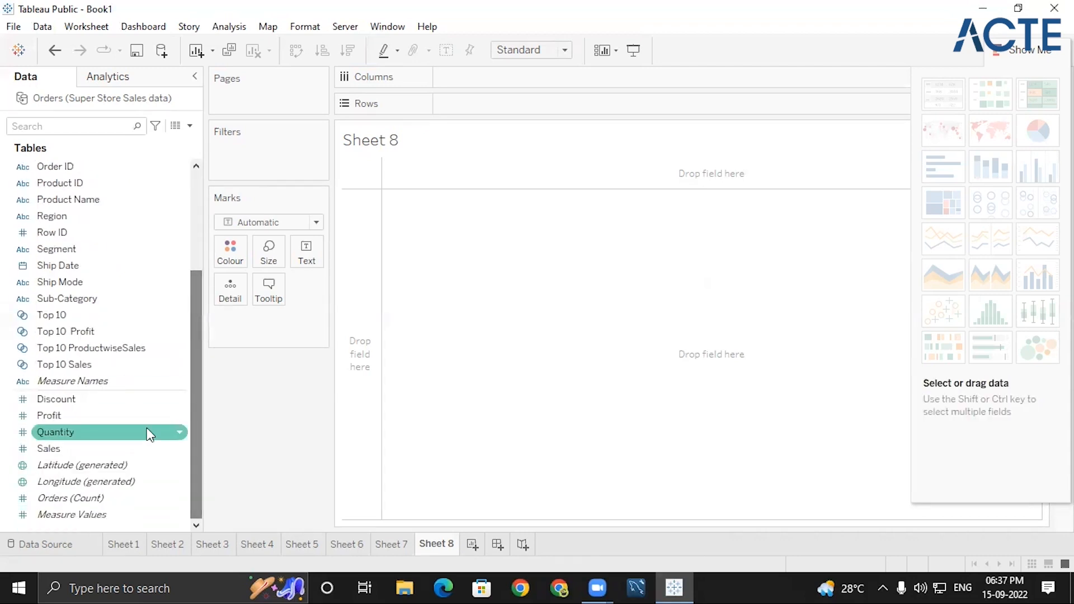
left_click(72, 347)
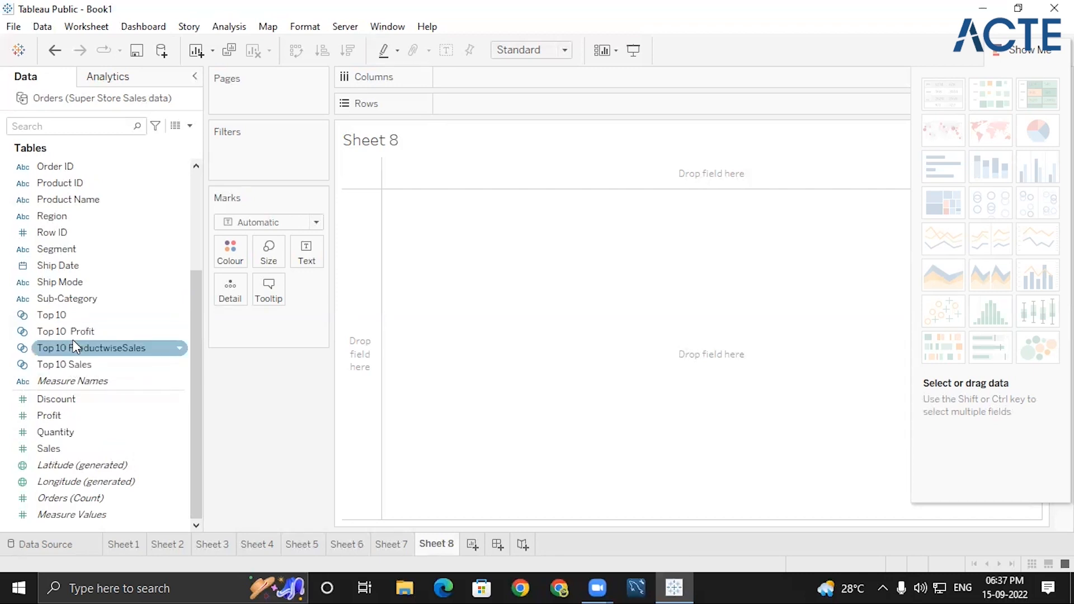
left_click(168, 331)
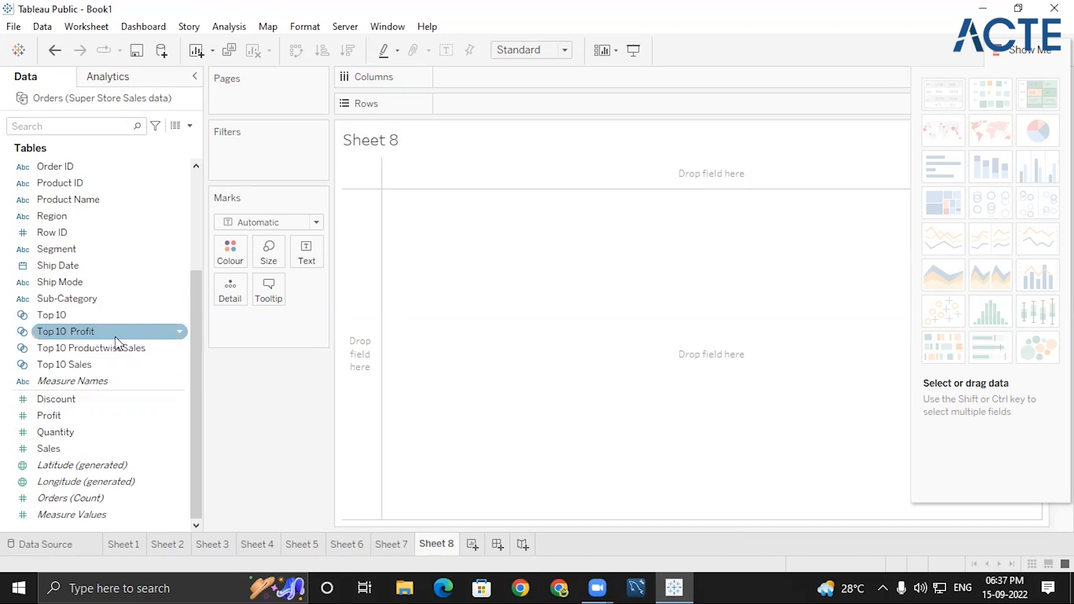
left_click(178, 333)
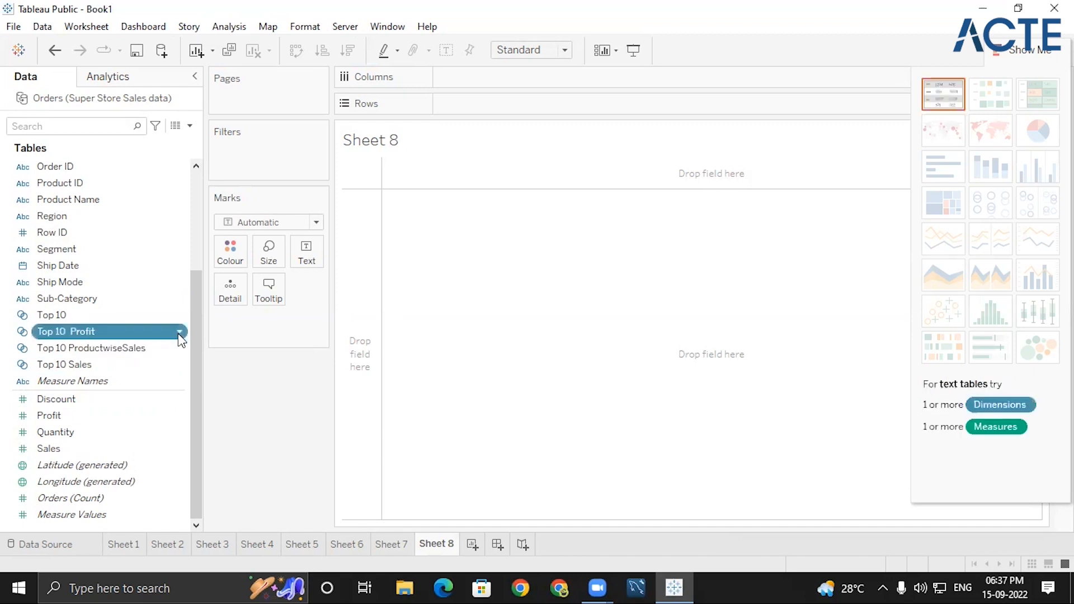
left_click(180, 335)
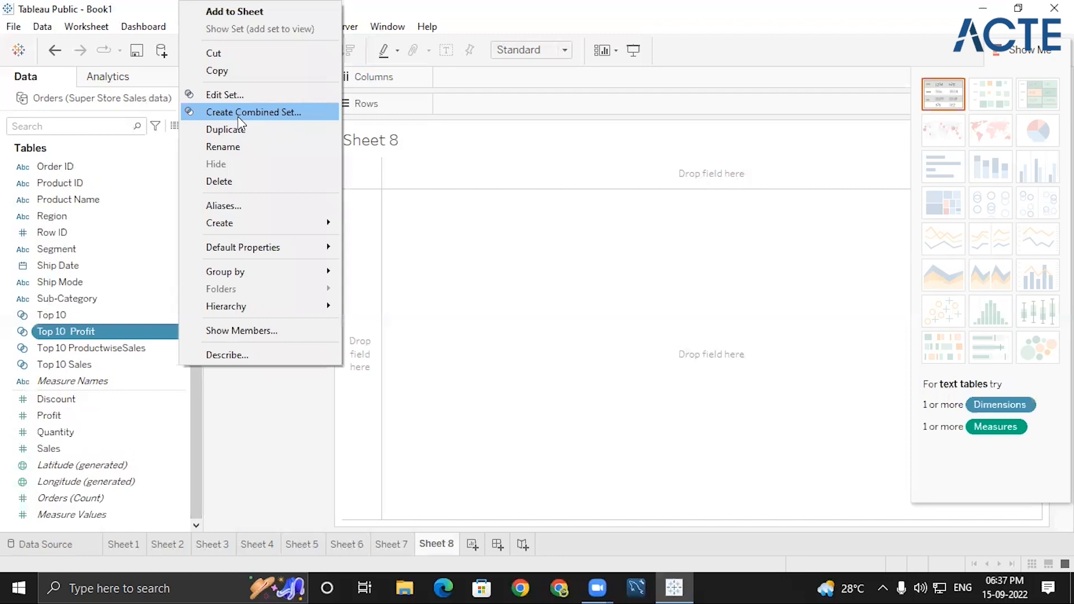
left_click(237, 112)
triple_click(415, 209)
type("c")
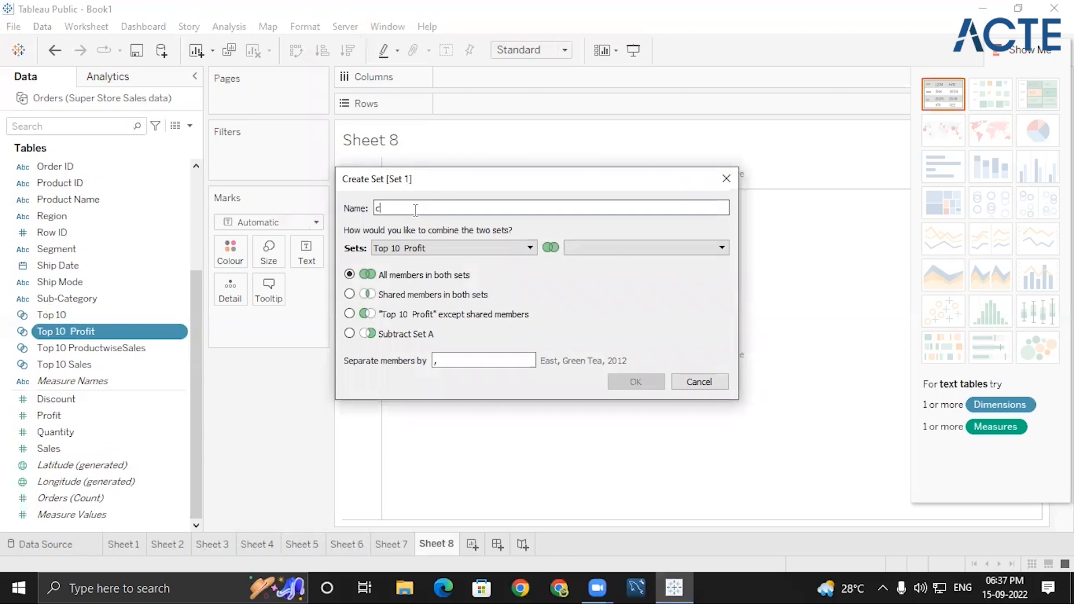
type("ombined set")
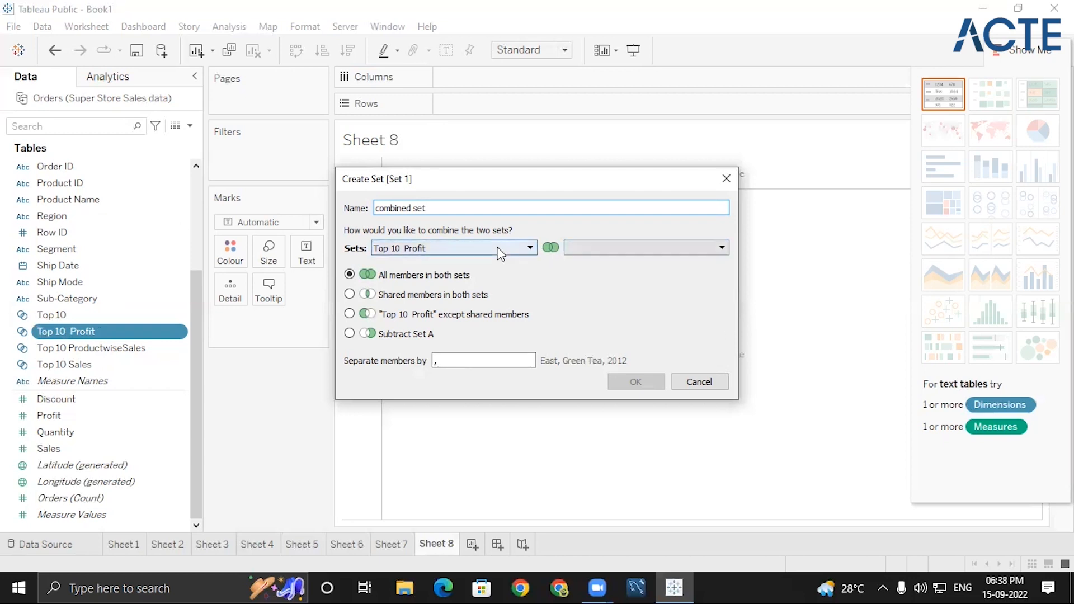
Combine Top 10 Profit with the Top 10 Sales set, keeping only shared members in both sets, and create the combined set
left_click(482, 251)
left_click(482, 253)
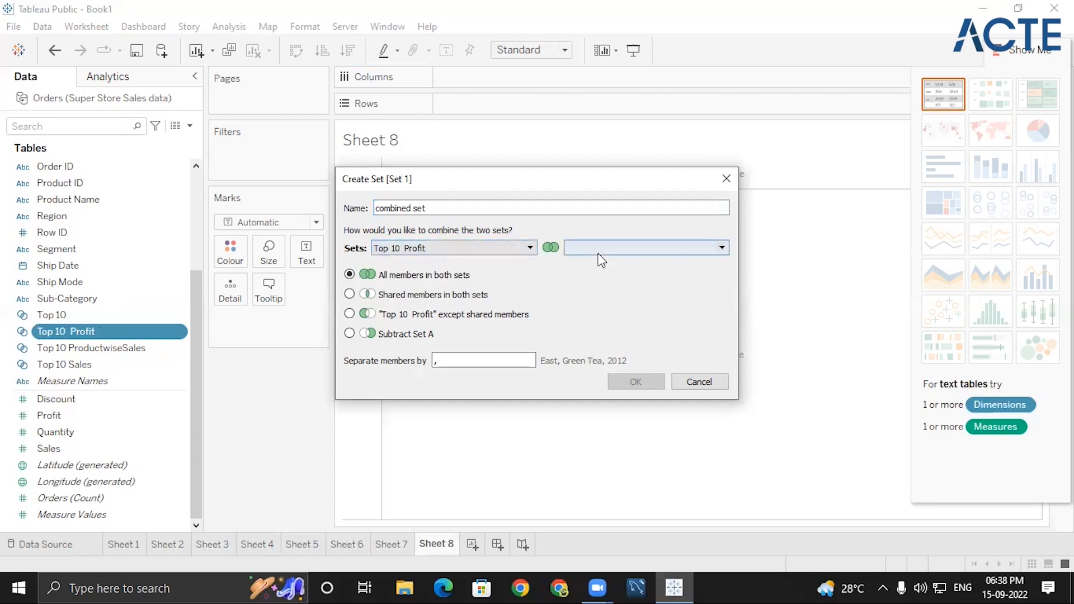
left_click(600, 249)
left_click(602, 278)
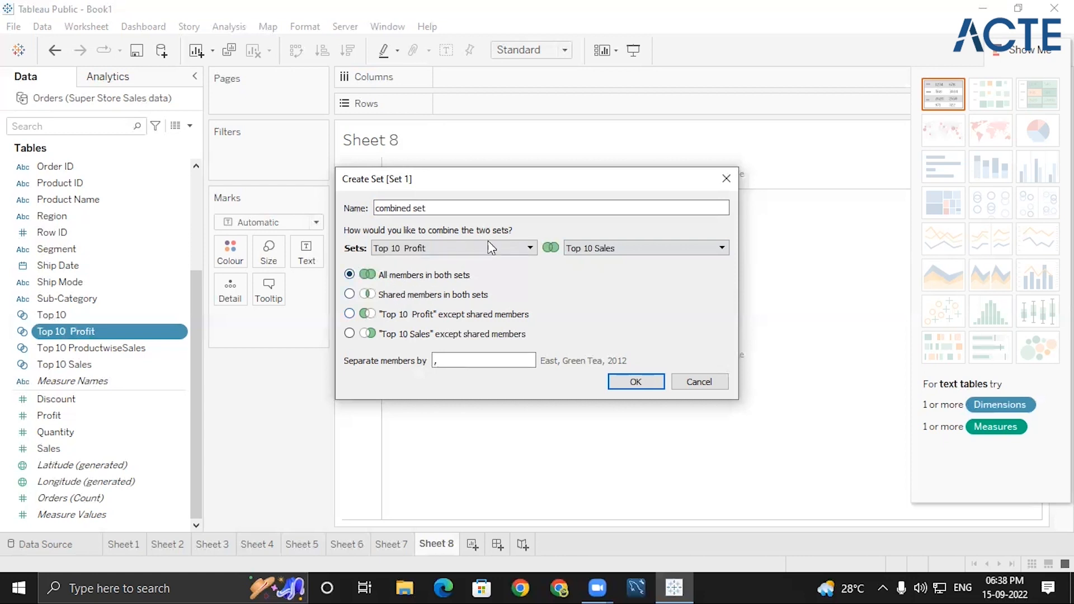
left_click(377, 295)
left_click(402, 334)
left_click(398, 295)
left_click(636, 382)
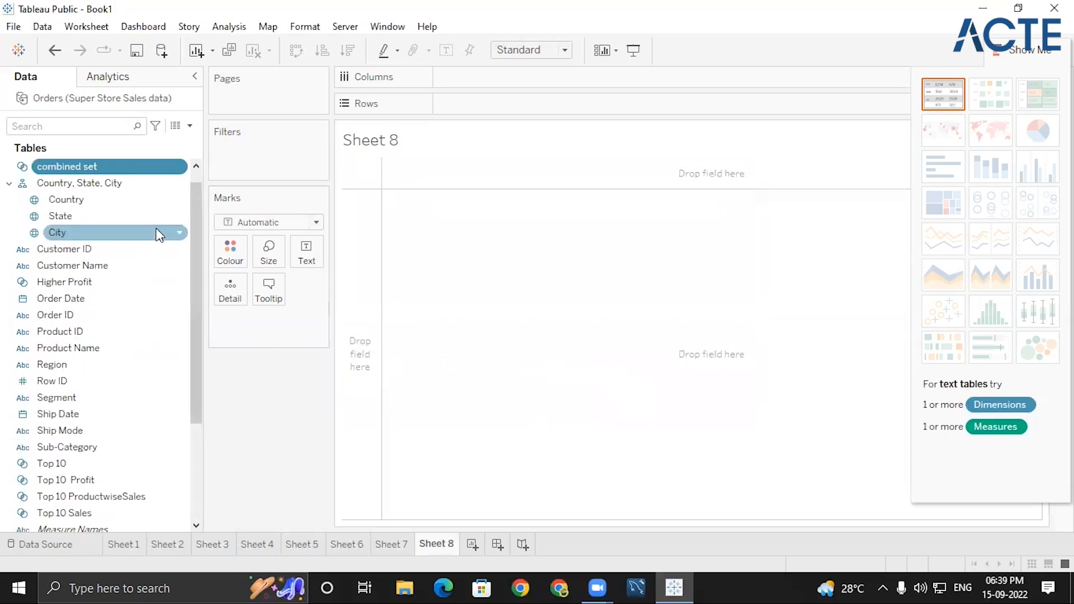
Place the combined set and Customer Name on the rows of Sheet 8
scroll(197, 176, "up", 1)
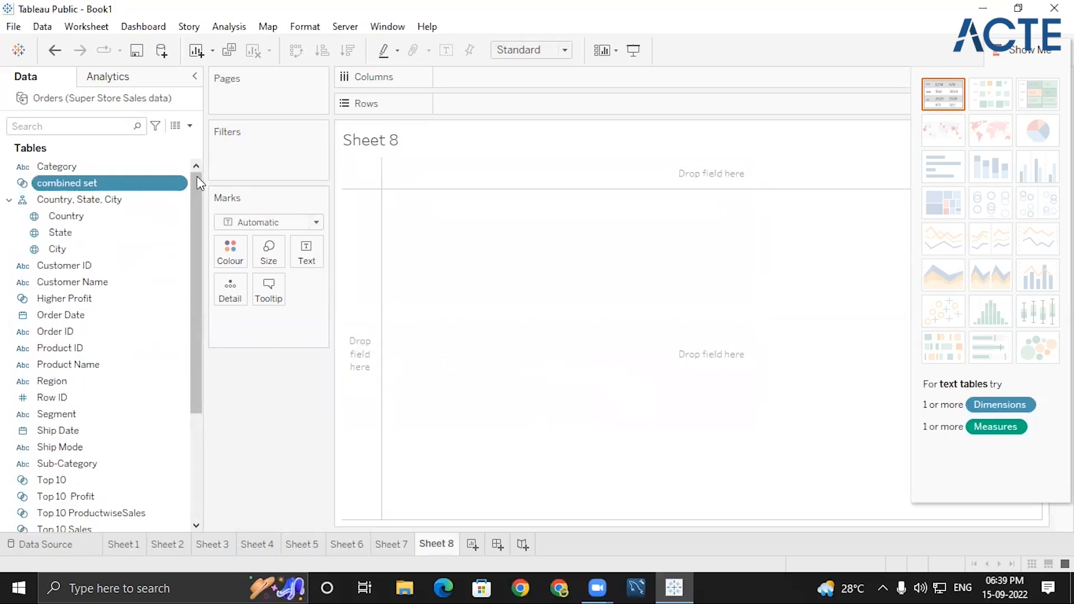
double_click(140, 185)
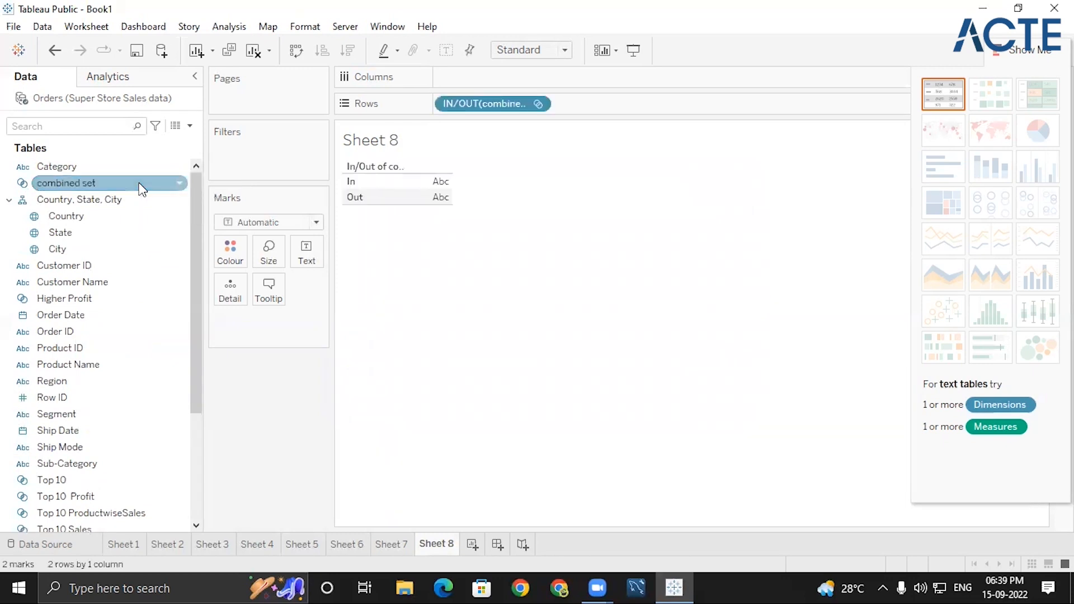
double_click(79, 283)
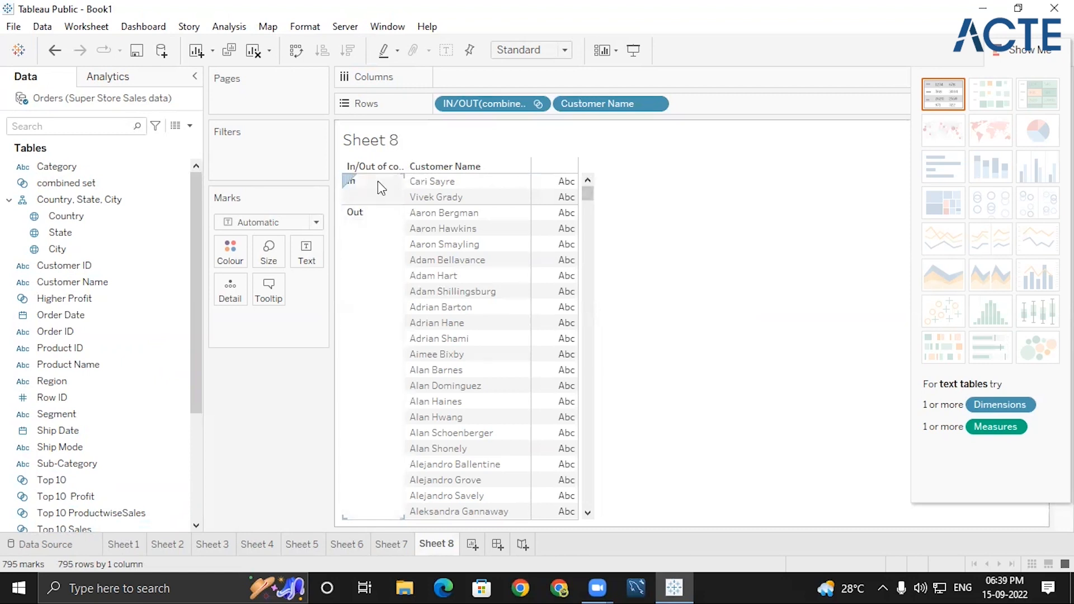
Show a filter for the combined set and limit the view to In members by excluding Out
left_click(536, 106)
left_click(512, 145)
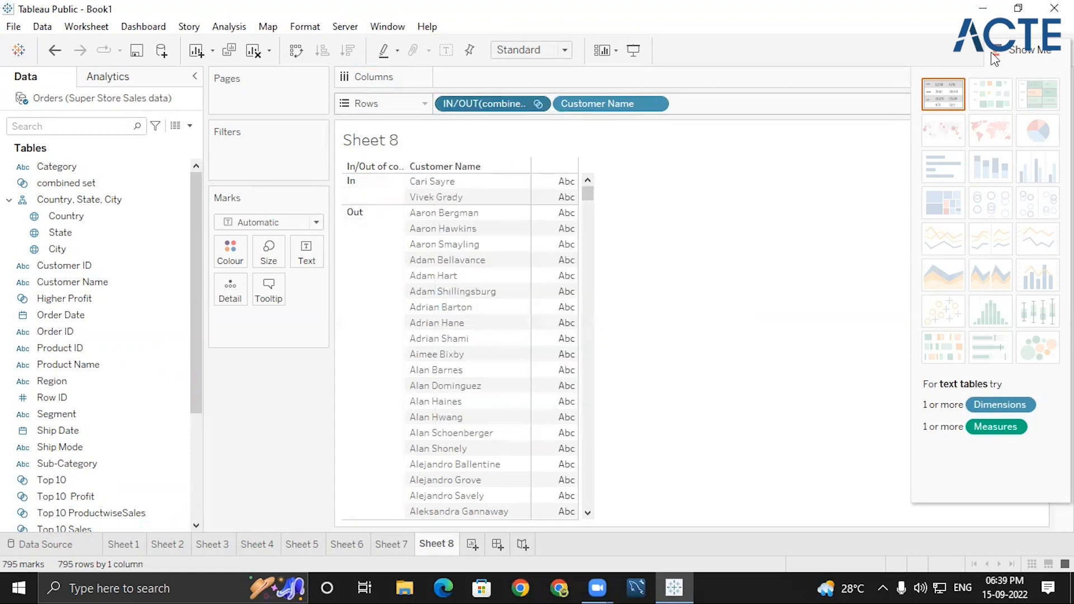
left_click(994, 56)
left_click(940, 185)
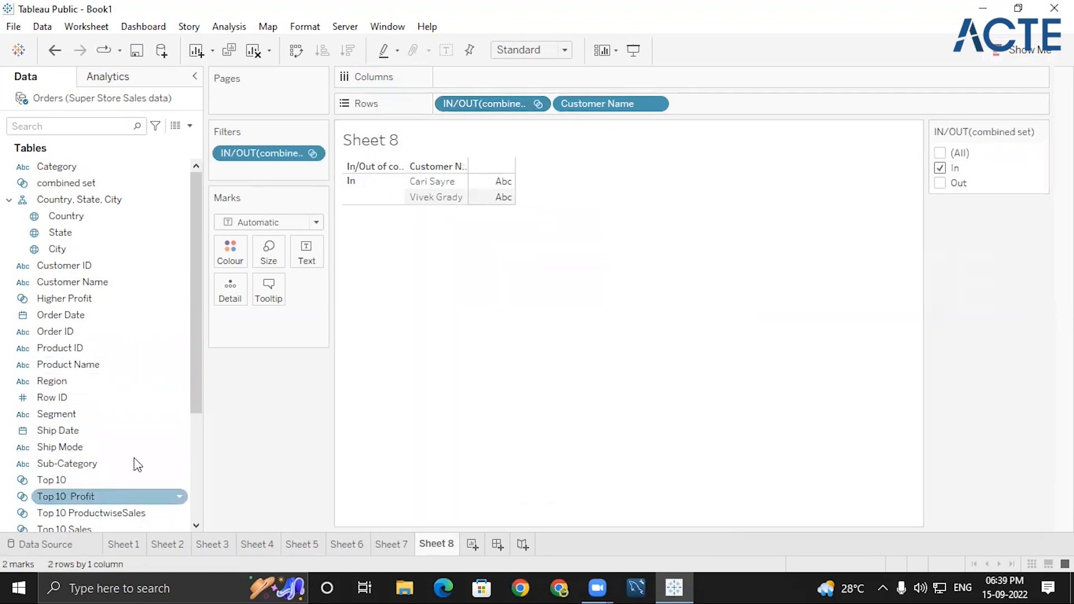
Add the Sales and Profit measures to the table of combined set customers
left_click_drag(194, 382, 189, 482)
left_click(60, 460)
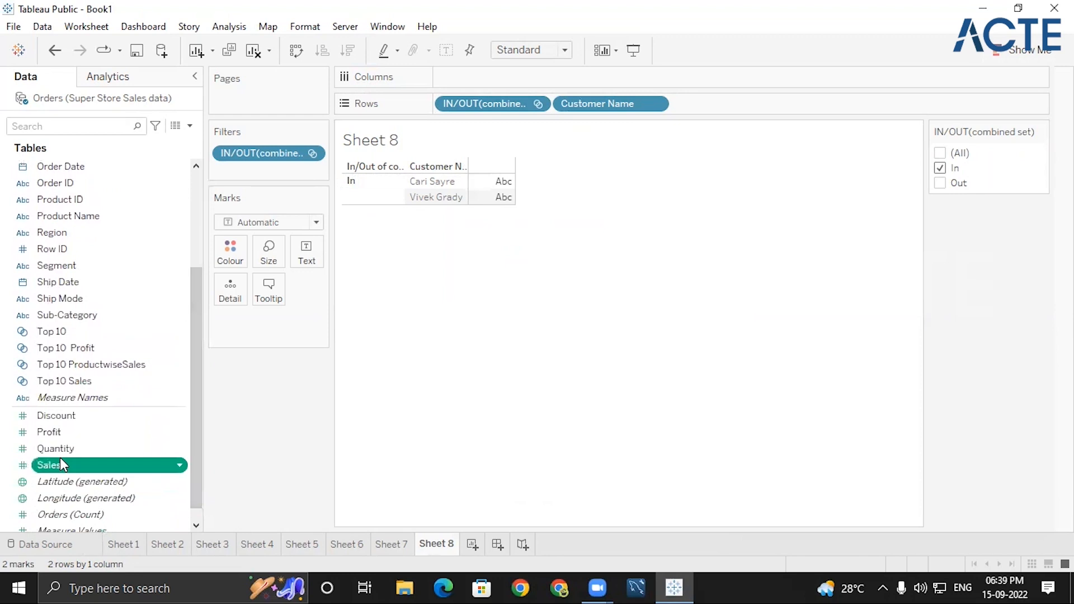
double_click(60, 465)
double_click(63, 436)
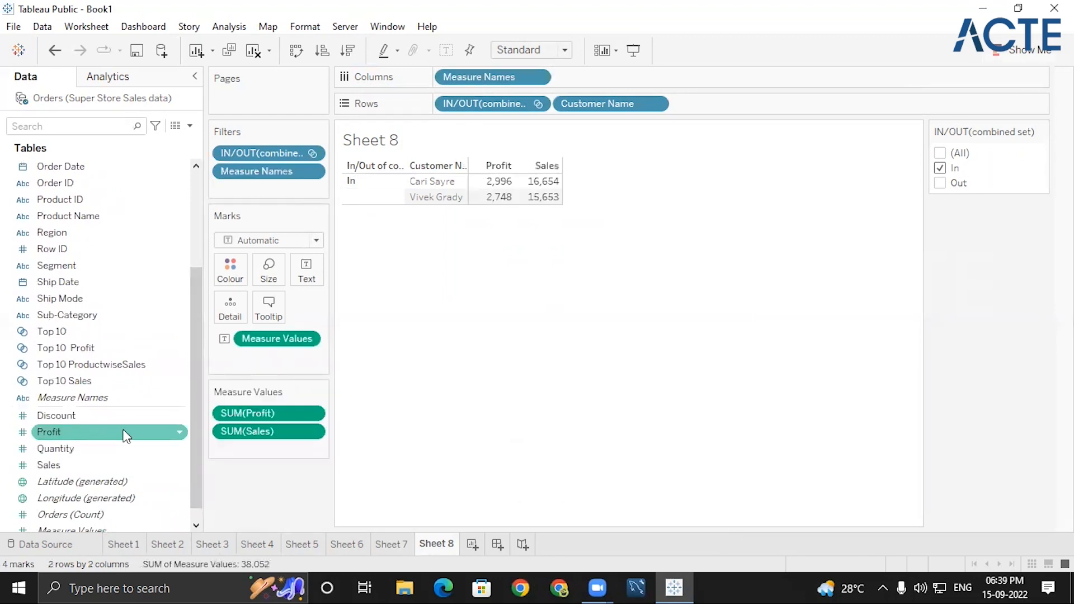